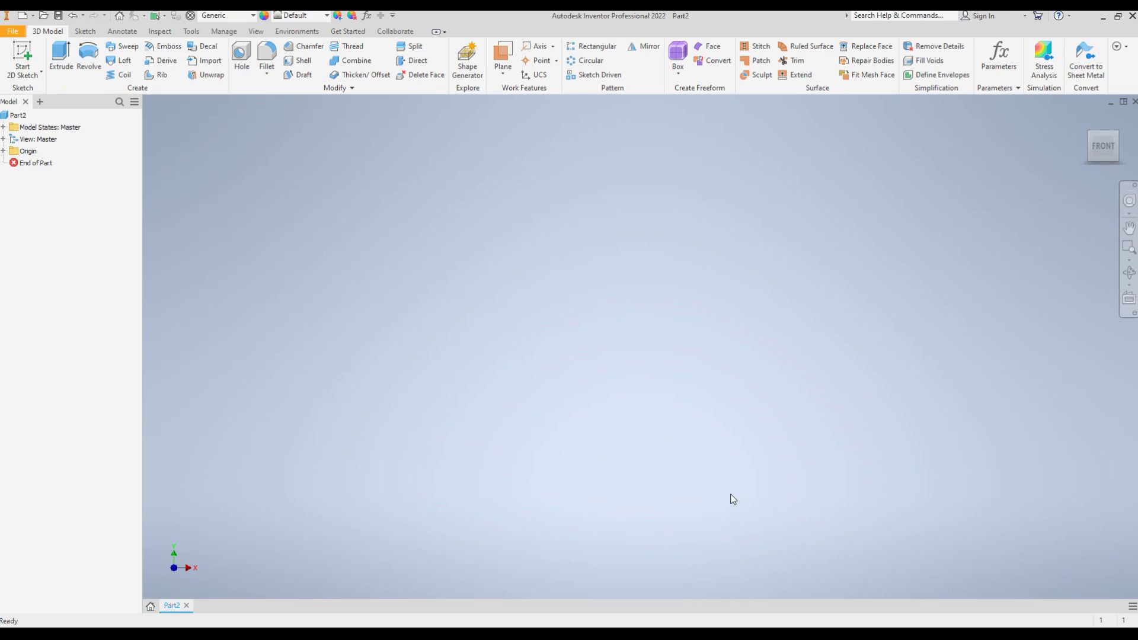
Step: Make the YZ, XZ and XY origin planes visible and return to the home view
left_click(3, 151)
left_click(43, 164)
left_click(45, 175, "ctrl")
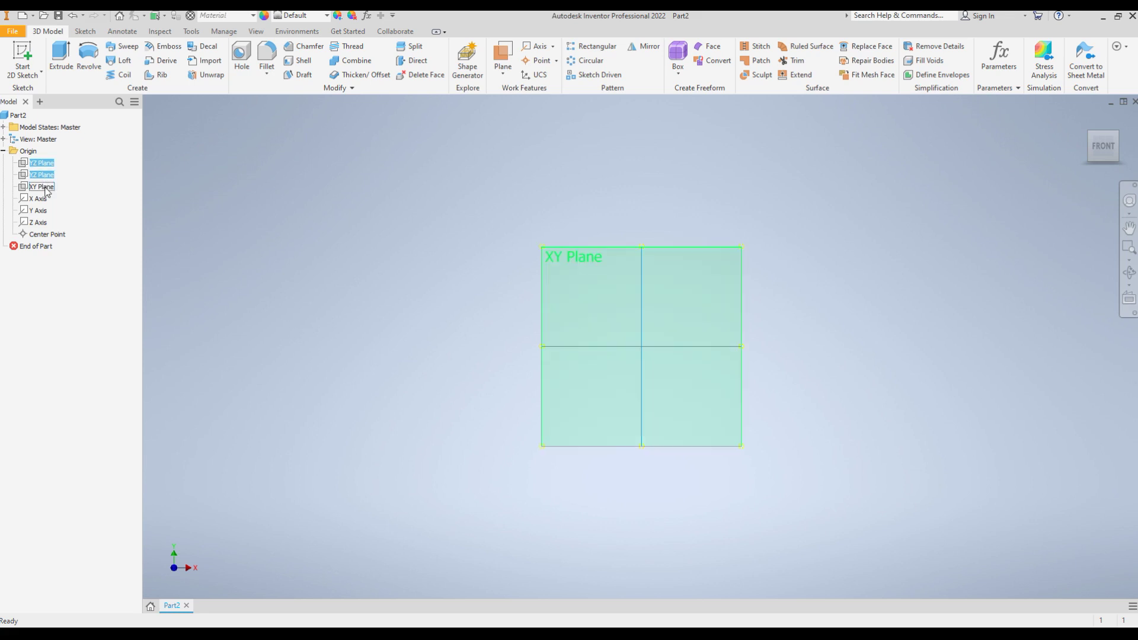
left_click(47, 189, "ctrl")
right_click(47, 190)
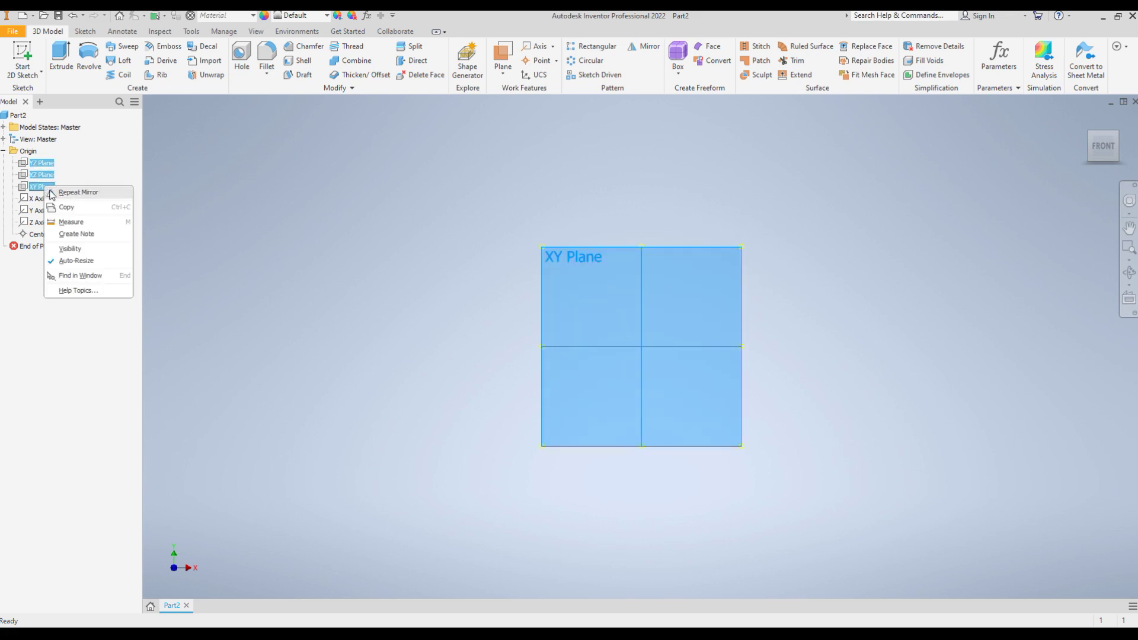
left_click(68, 244)
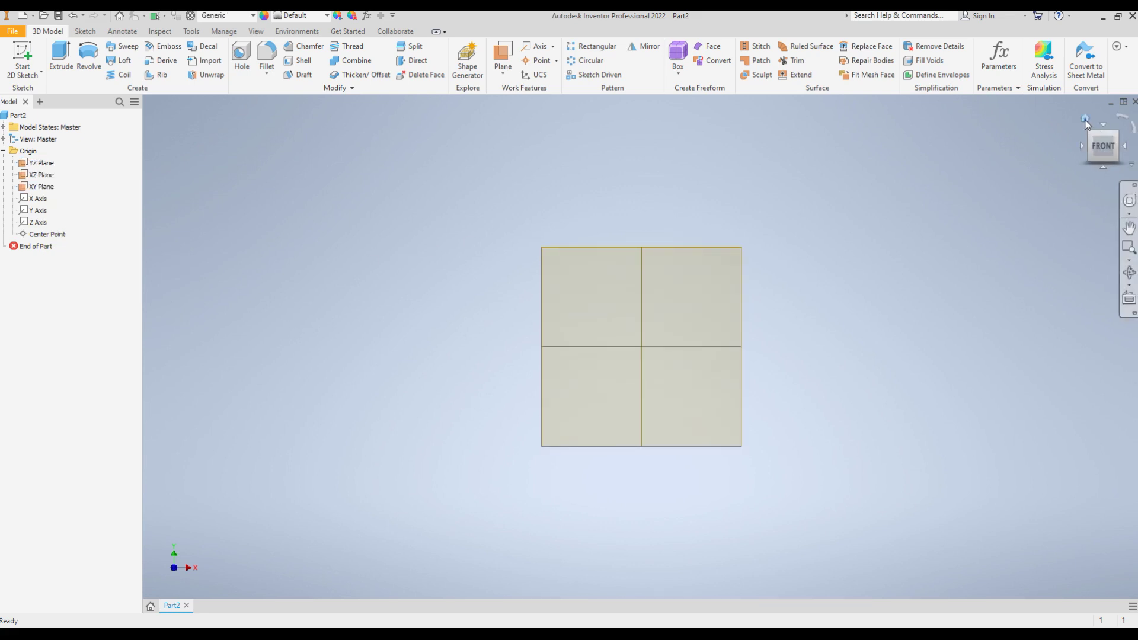
left_click(1086, 119)
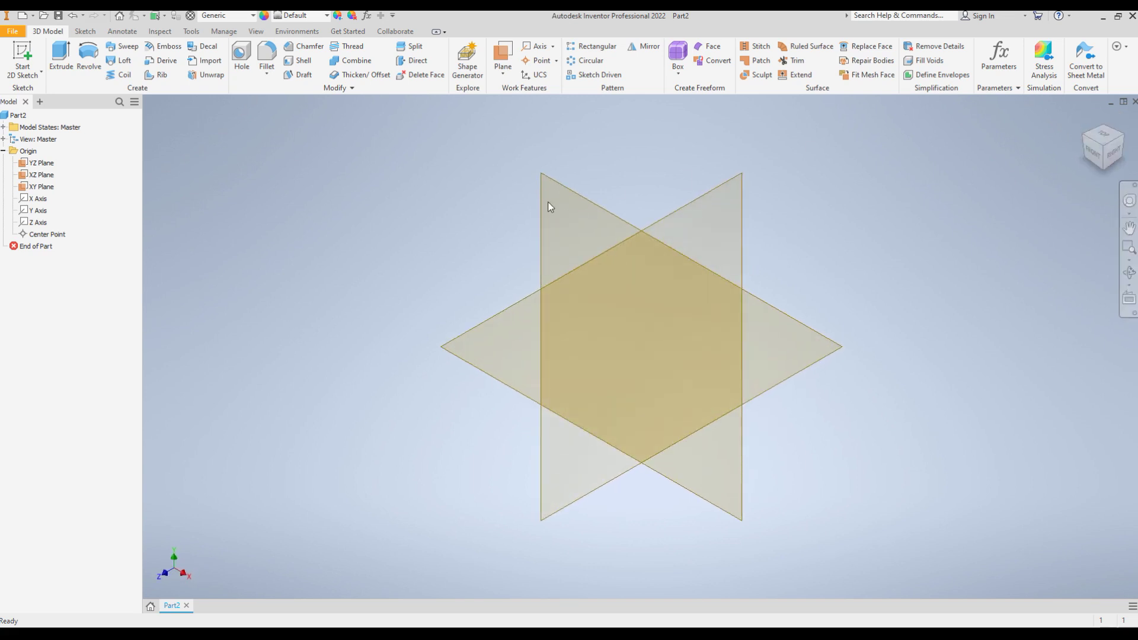
Step: Sketch a closed L-shaped profile on the XY plane from the origin, about 13 mm wide and 15 mm tall, with a step at its upper right
left_click(541, 181)
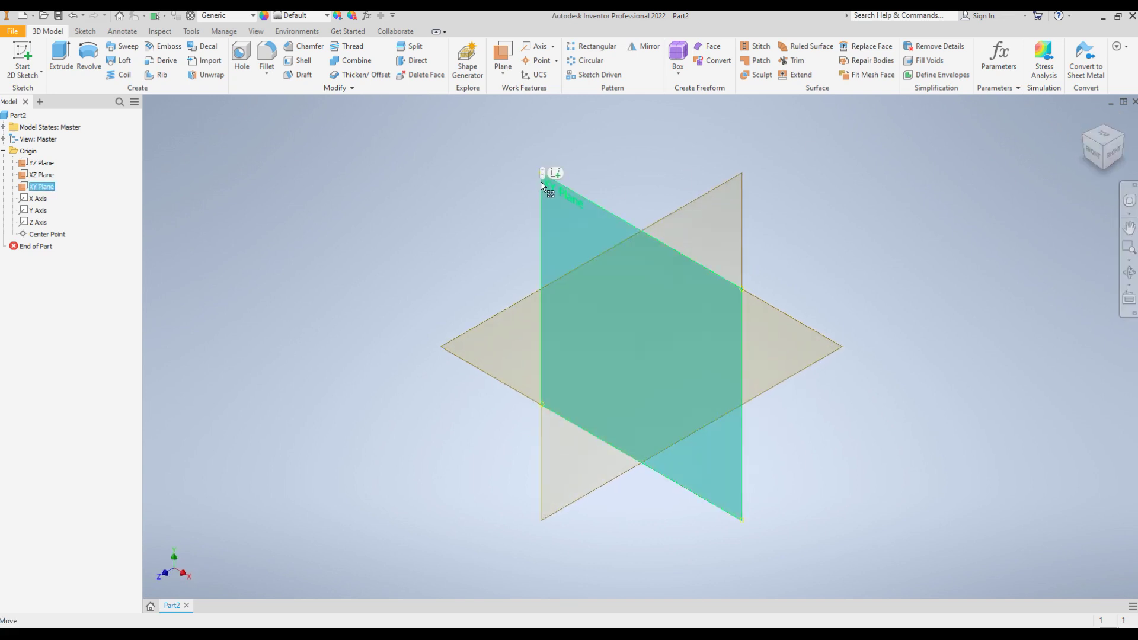
left_click(556, 174)
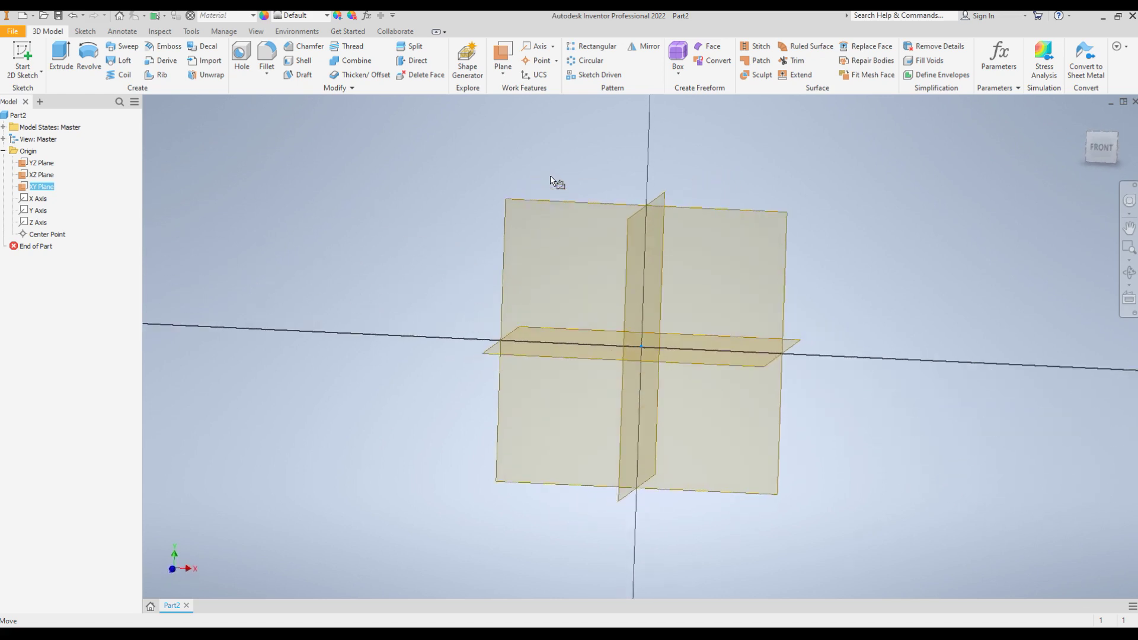
left_click(61, 56)
left_click(642, 347)
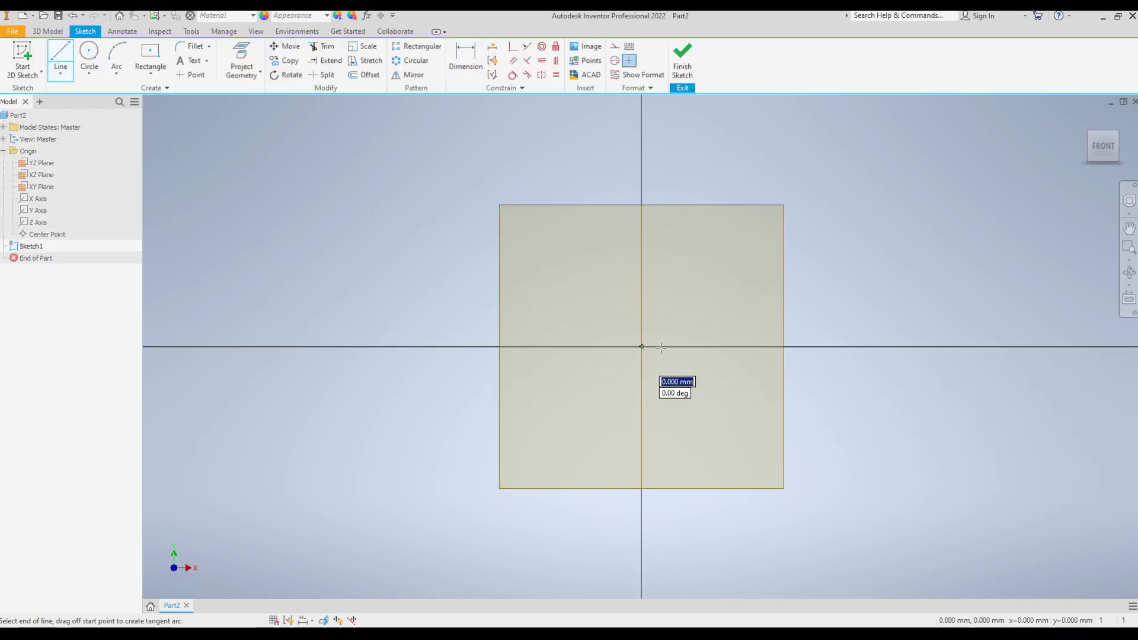
left_click(828, 348)
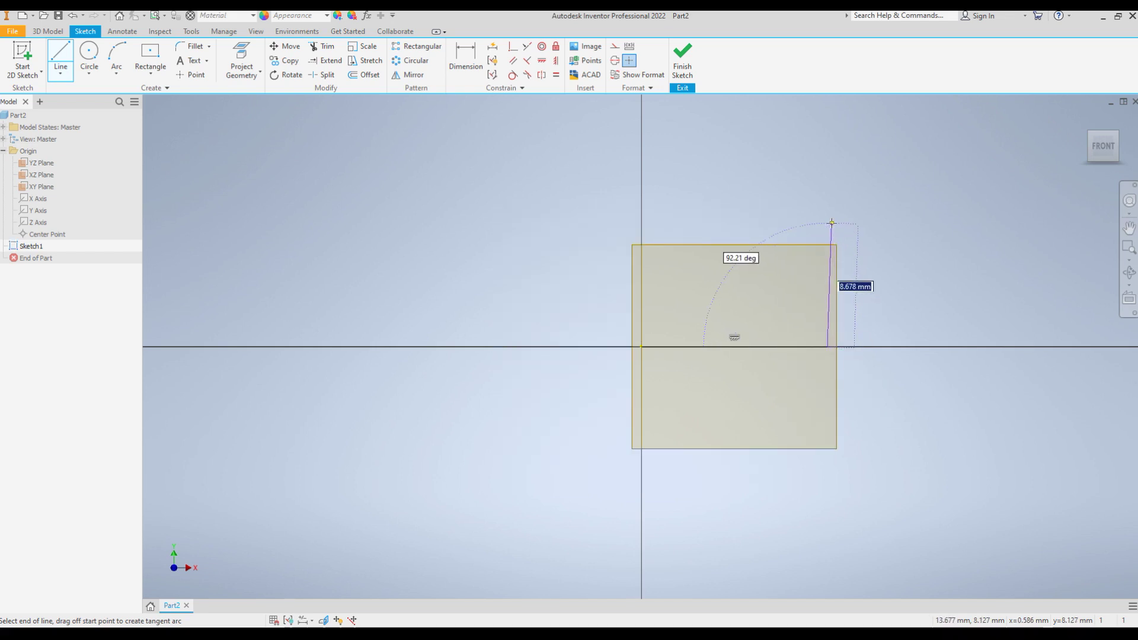
left_click(795, 222)
left_click(744, 222)
left_click(744, 130)
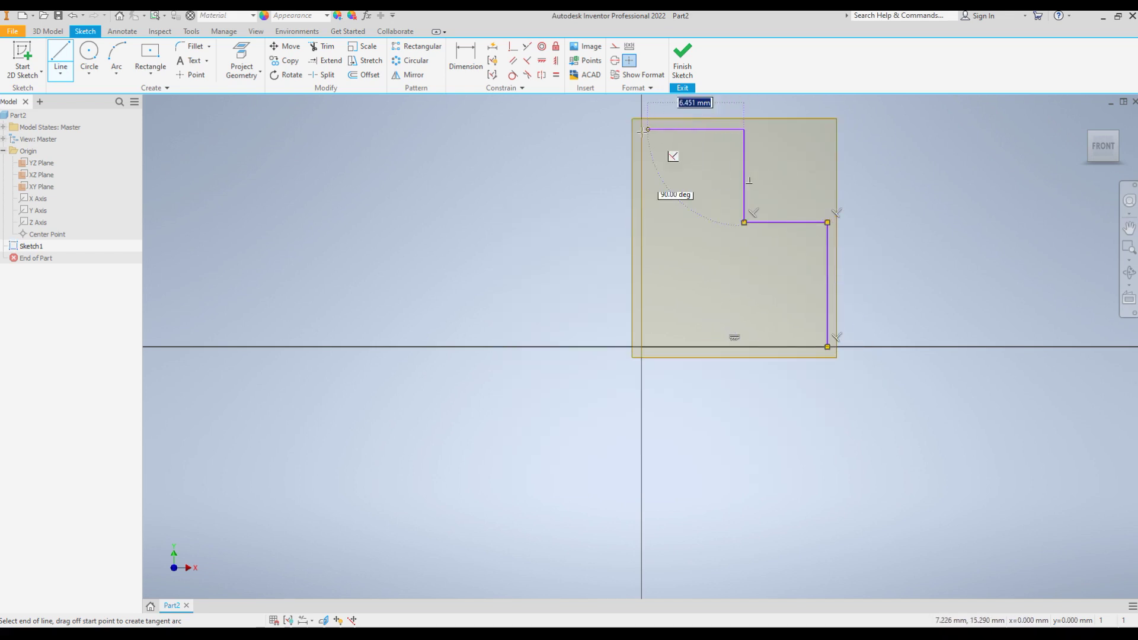
left_click(642, 129)
left_click(642, 347)
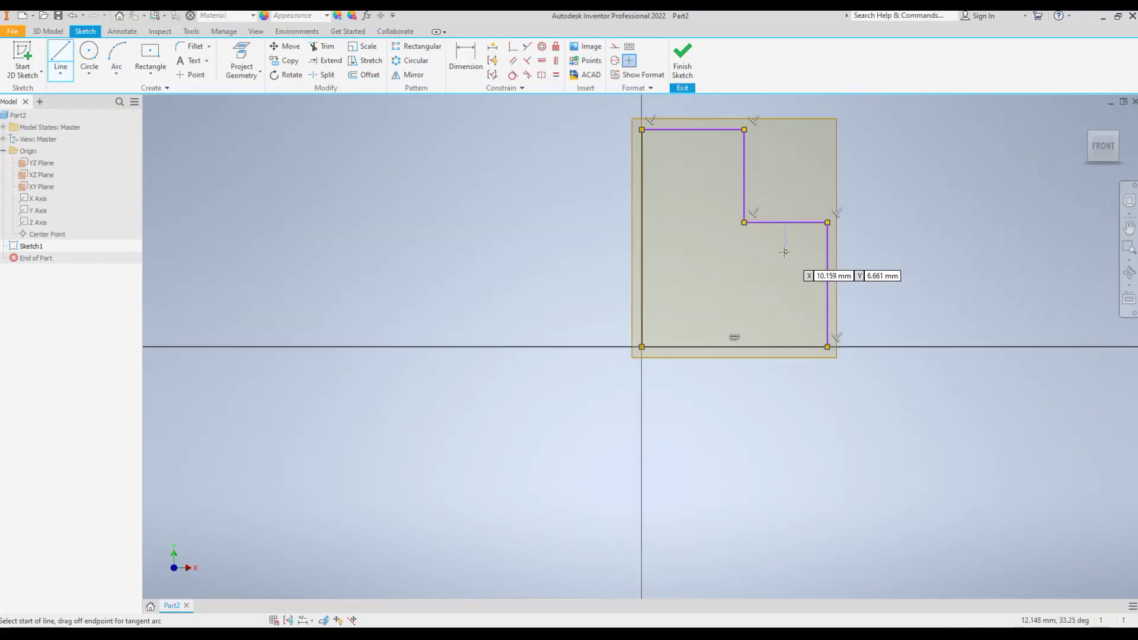
Step: Dimension the lower outer vertical edge and the upper stepped vertical edge of the profile at 10 mm each
left_click(450, 62)
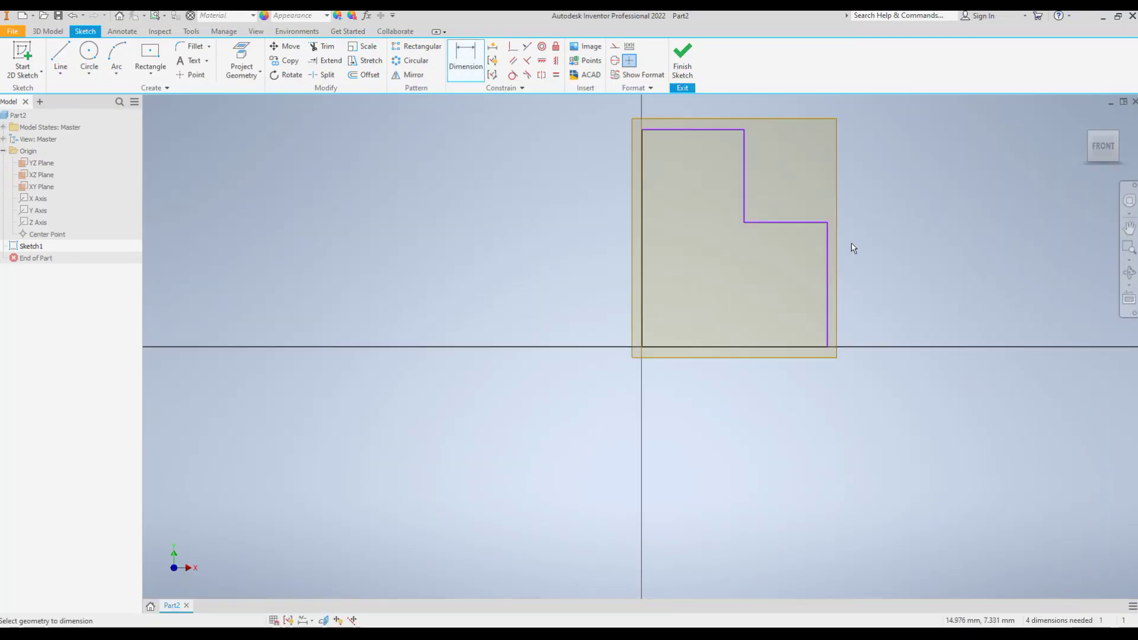
left_click(828, 236)
left_click(870, 280)
type("10")
key("Return")
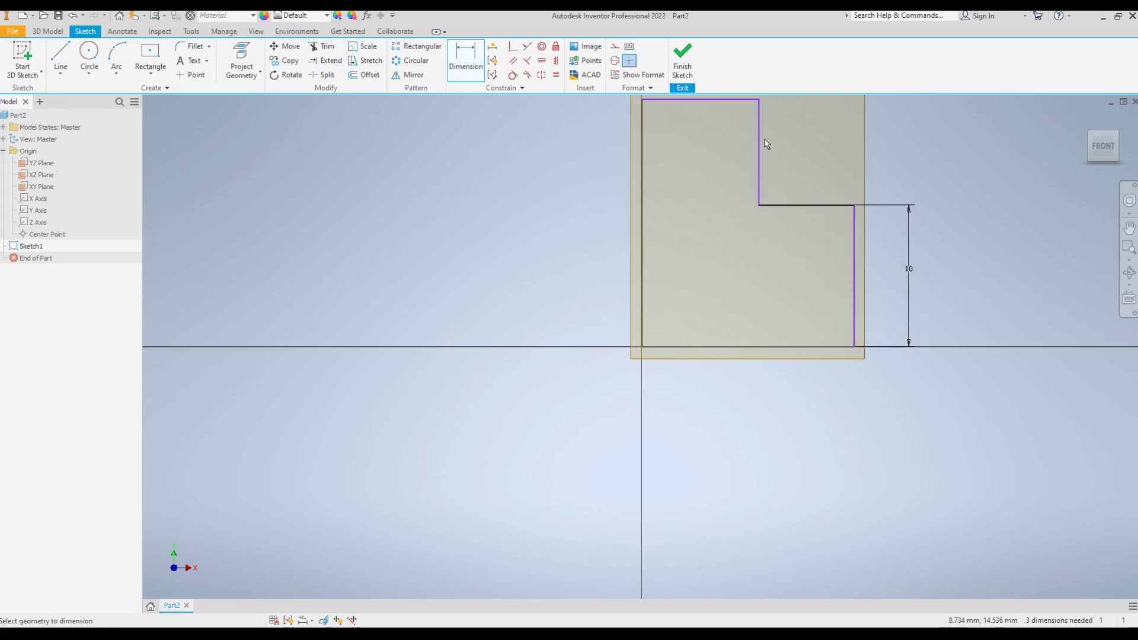
left_click(759, 142)
left_click(898, 141)
type("10")
key("Return")
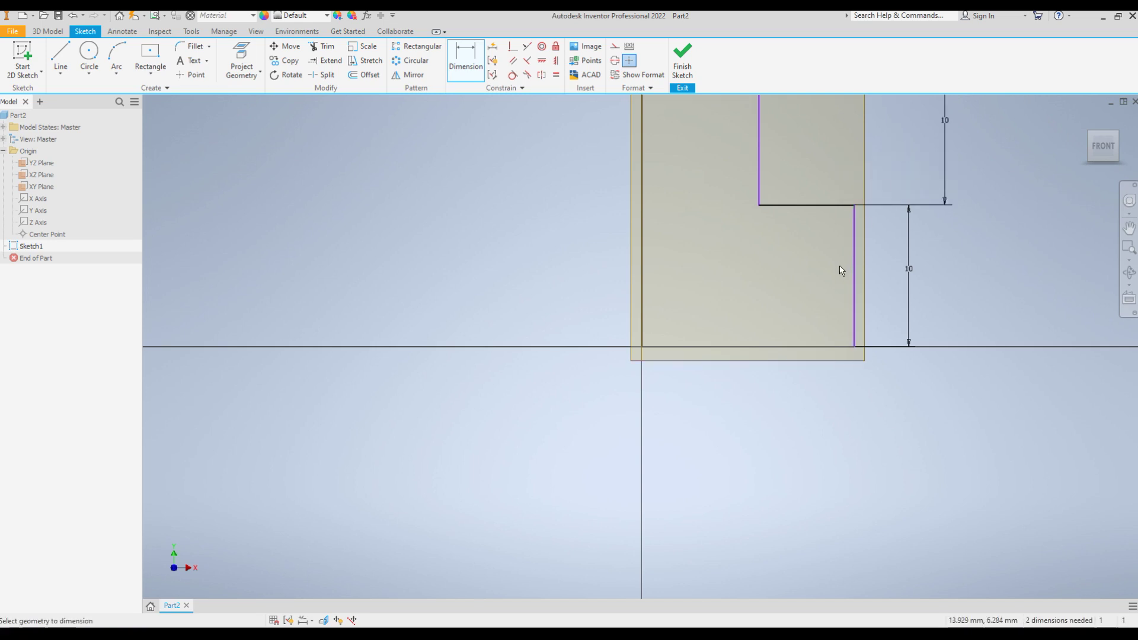
Step: Dimension the profile's base at 22 mm and its top edge at 10 mm
left_click(816, 346)
left_click(754, 405)
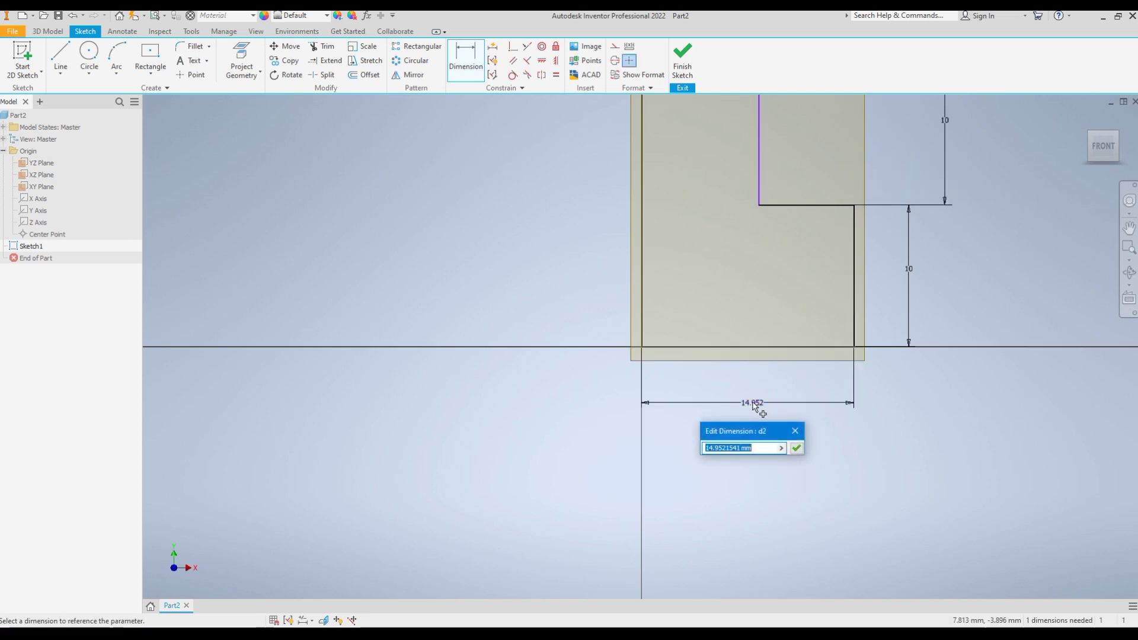
type("22")
key("Return")
scroll(767, 427, "down", 5)
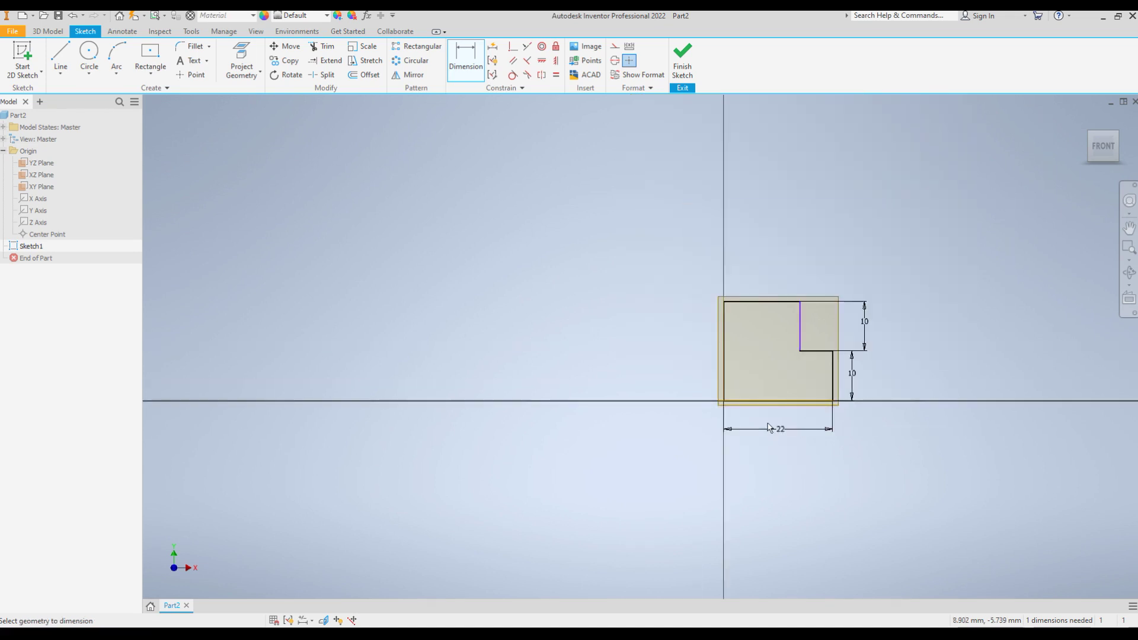
left_click(768, 302)
left_click(762, 278)
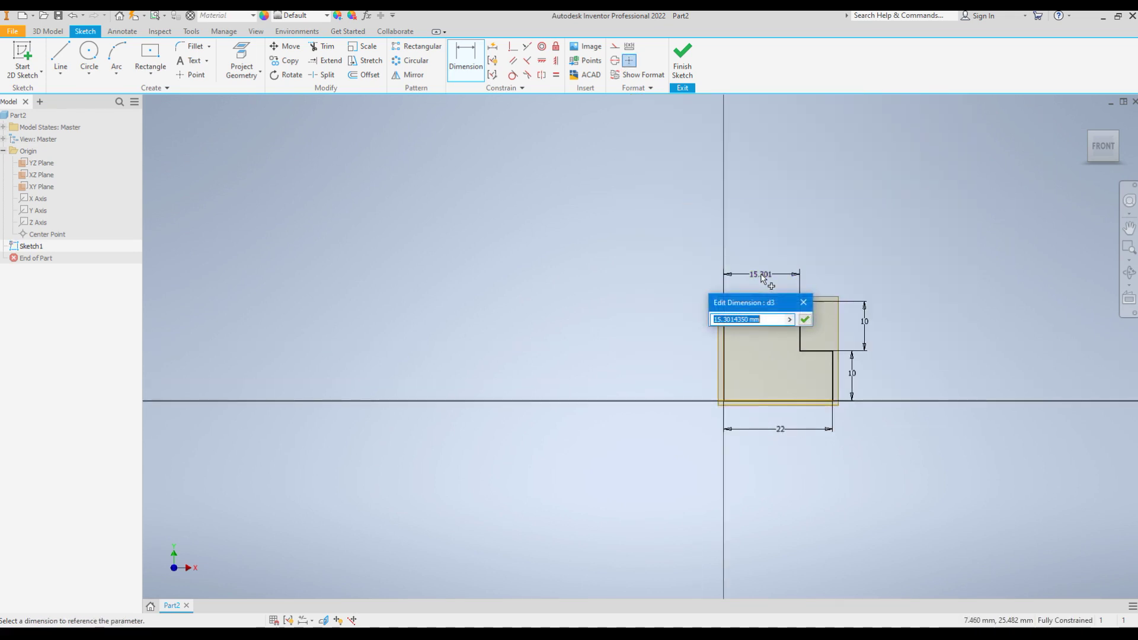
type("10")
key("Return")
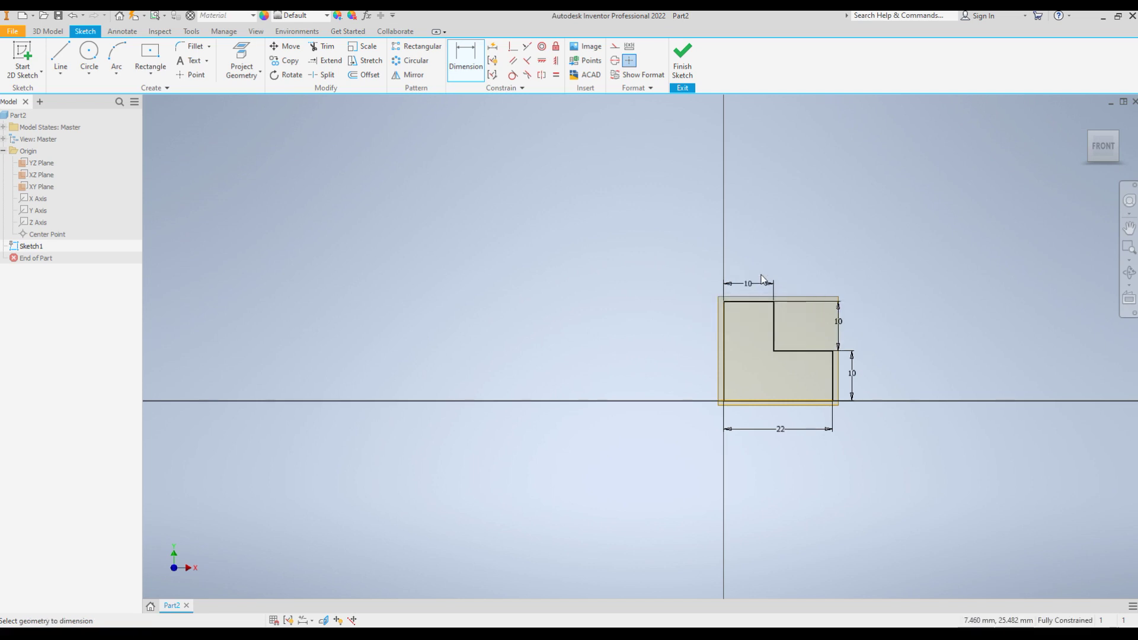
Step: Revolve the L-shaped profile 360 degrees around its long vertical edge, and check the Flow.jpeg reference image
left_click(45, 32)
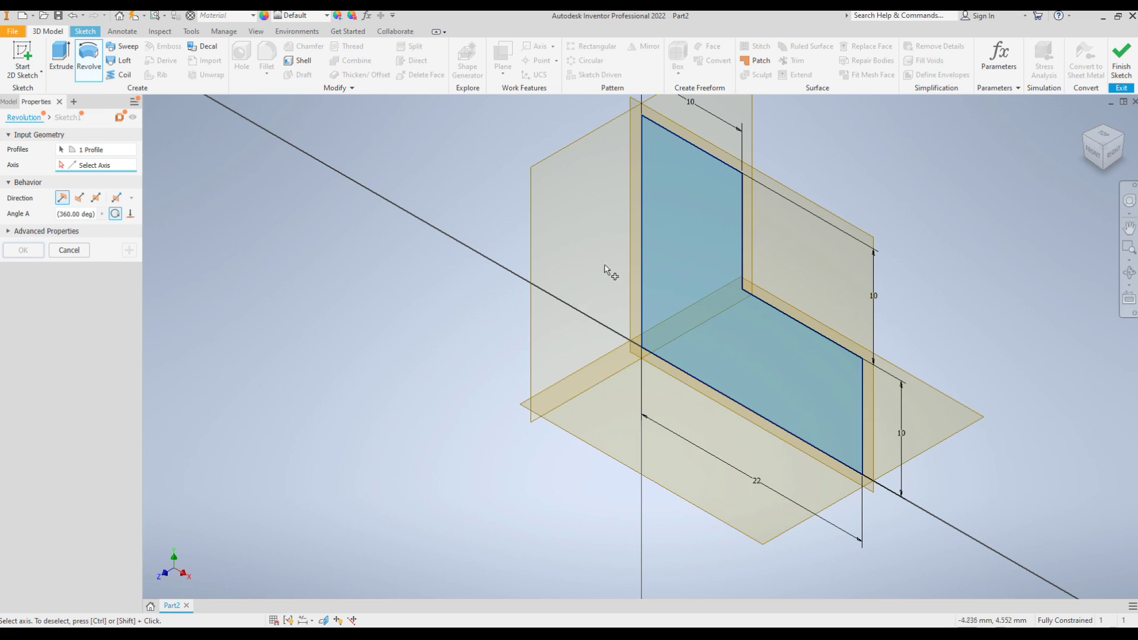
left_click(642, 239)
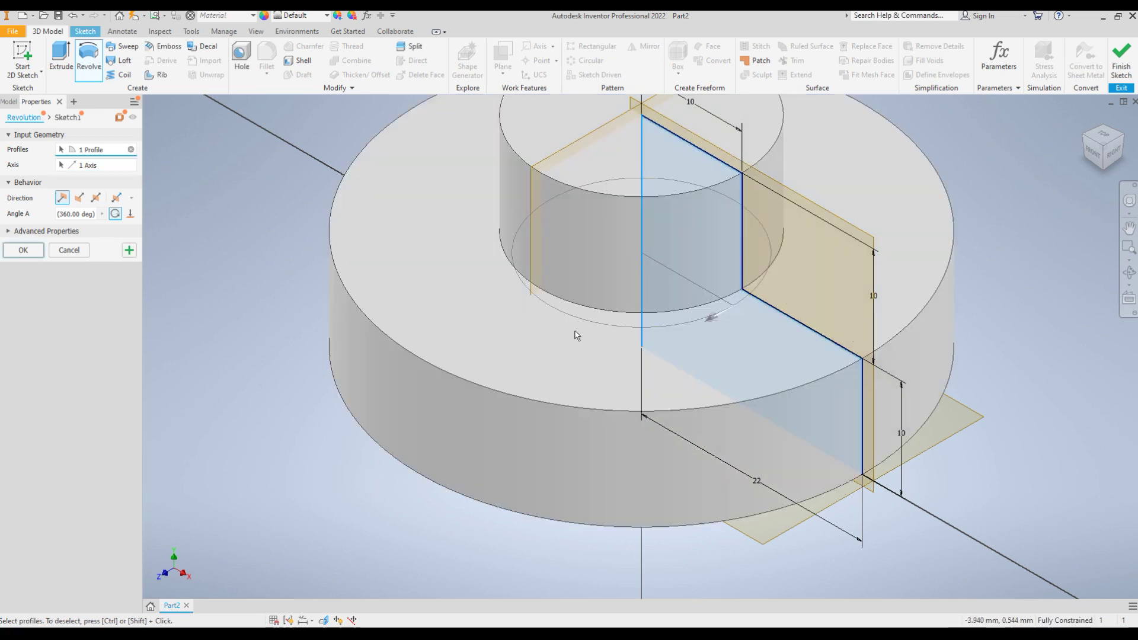
left_click(23, 250)
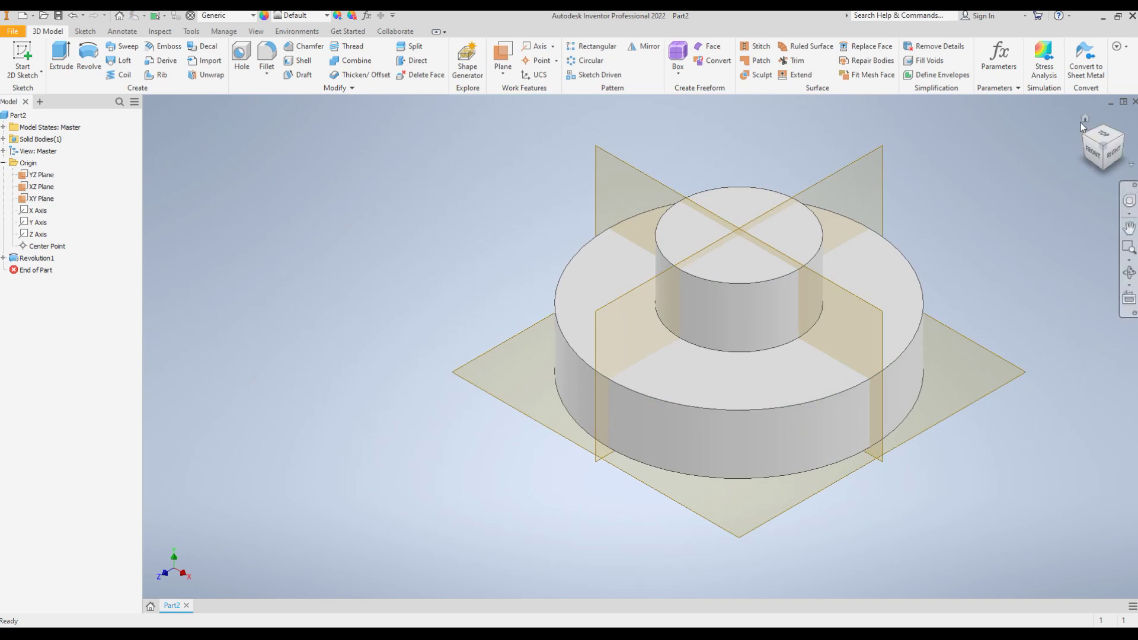
left_click(1085, 121)
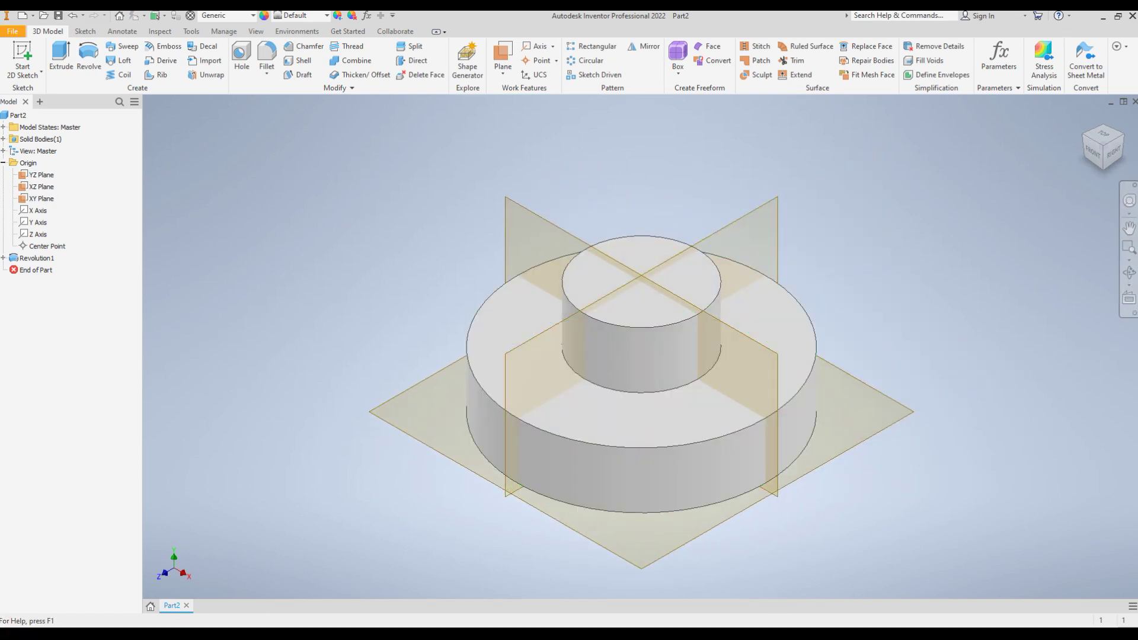
key("alt+Tab")
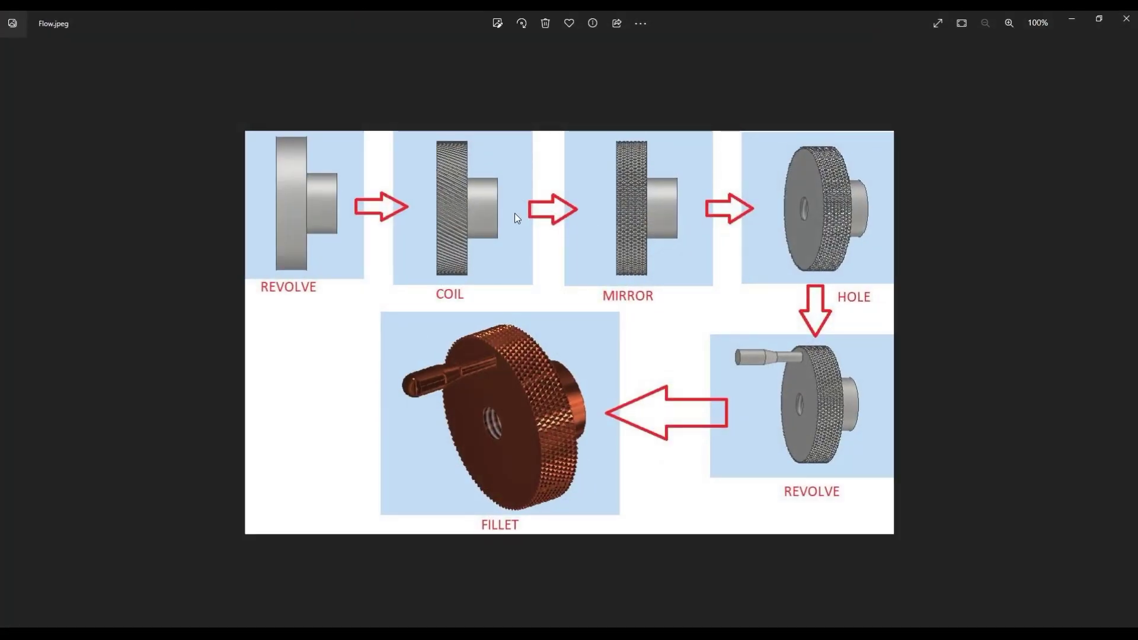
left_click(1071, 18)
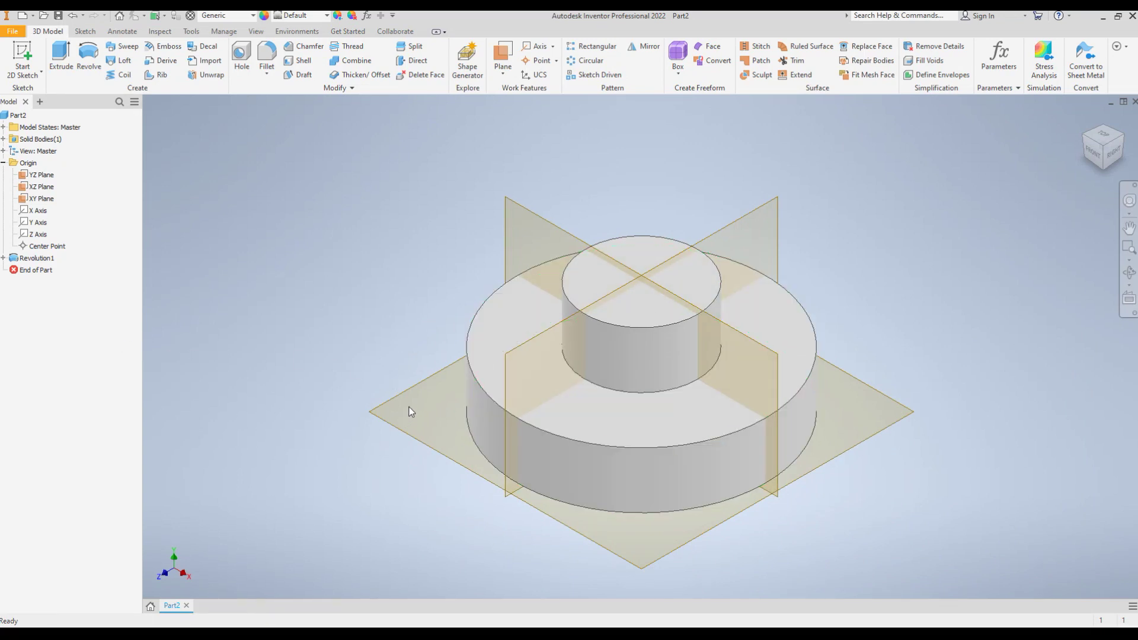
Step: Sketch a small center-point rectangle on the XZ plane, centred where the disc's circular edge meets the vertical axis
middle_click_drag(427, 333, 399, 274, "shift")
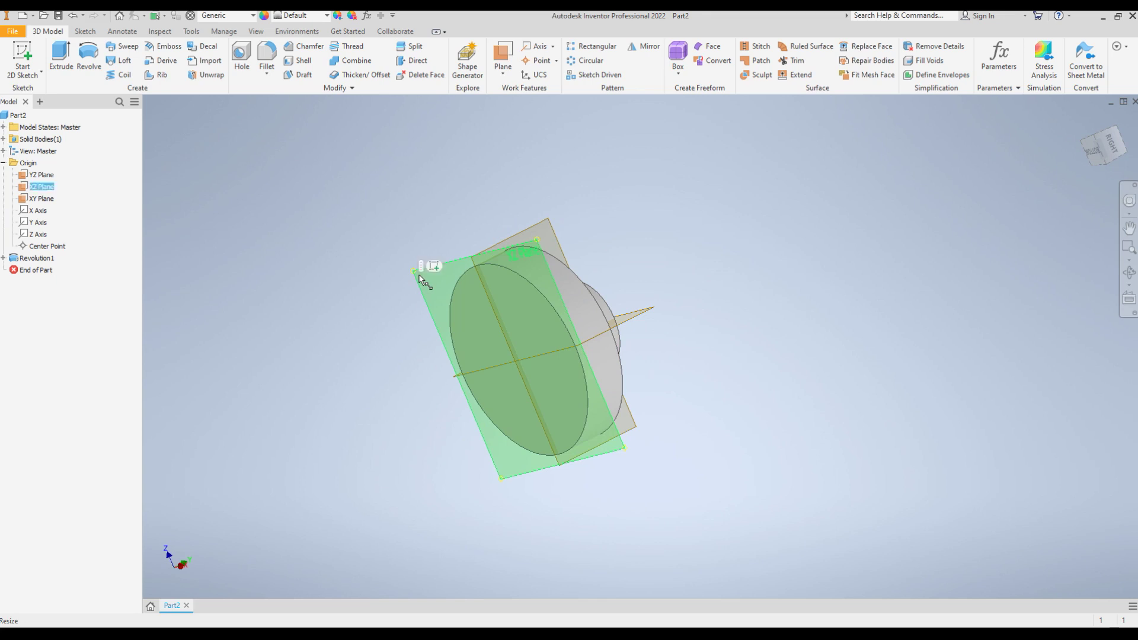
left_click(420, 274)
middle_click_drag(420, 273, 433, 270, "shift")
key("s")
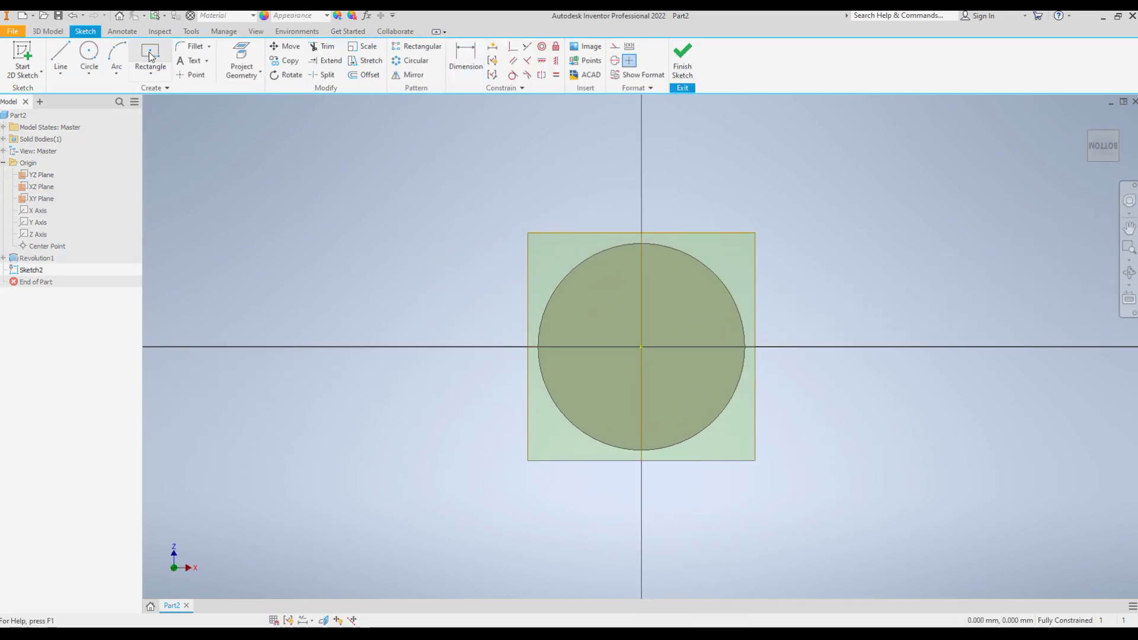
left_click(150, 56)
scroll(669, 189, "down", 3)
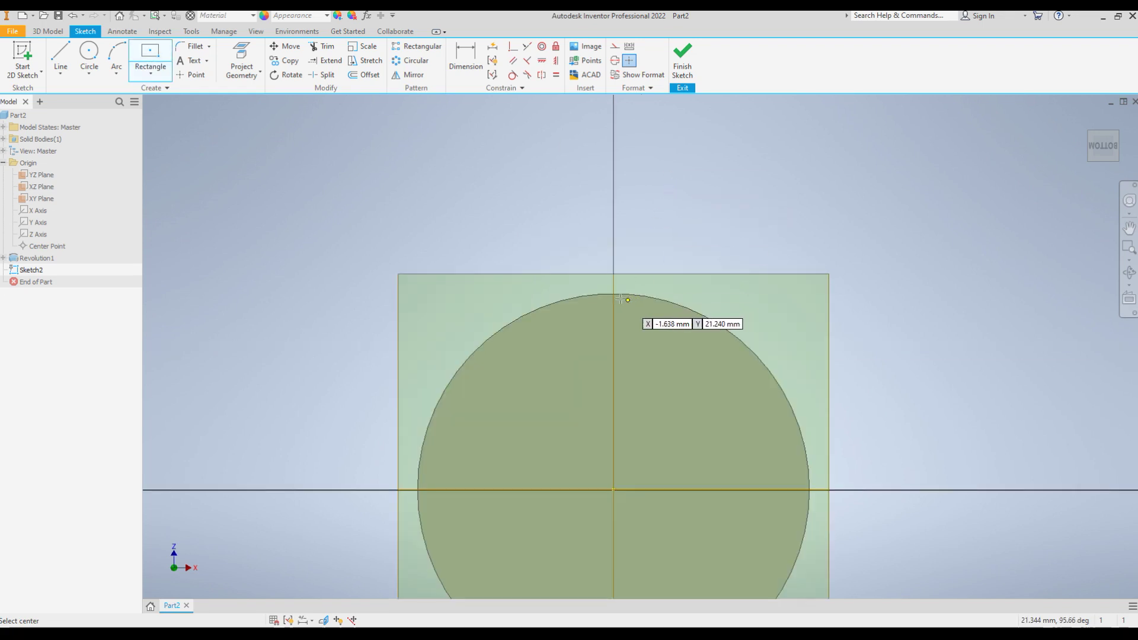
scroll(611, 294, "down", 4)
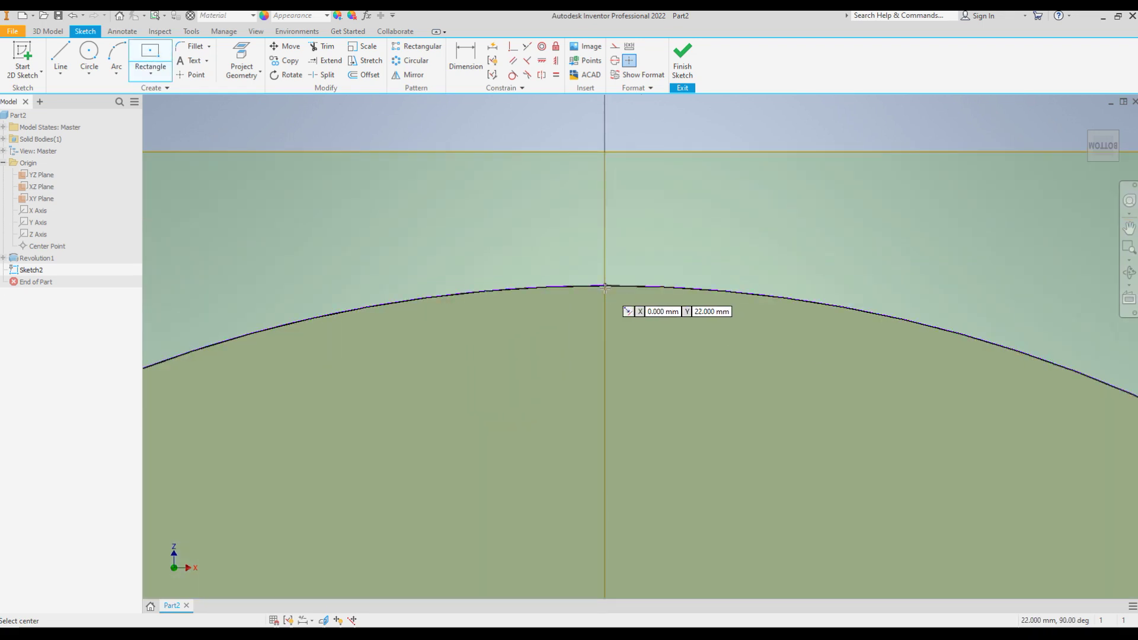
scroll(605, 288, "up", 5)
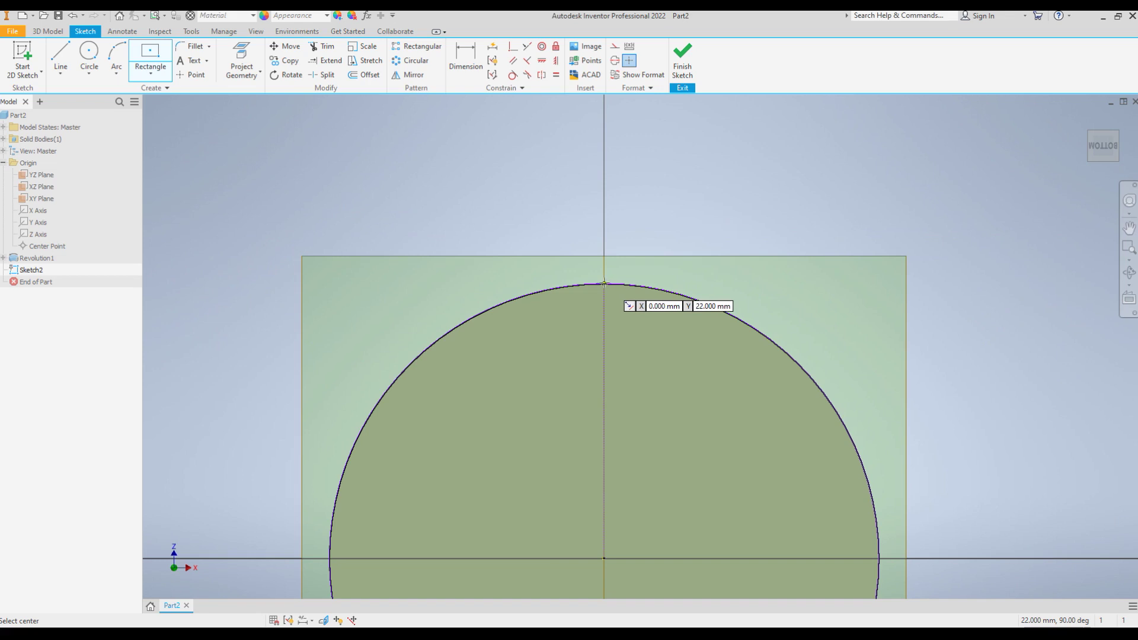
left_click(604, 284)
left_click(616, 294)
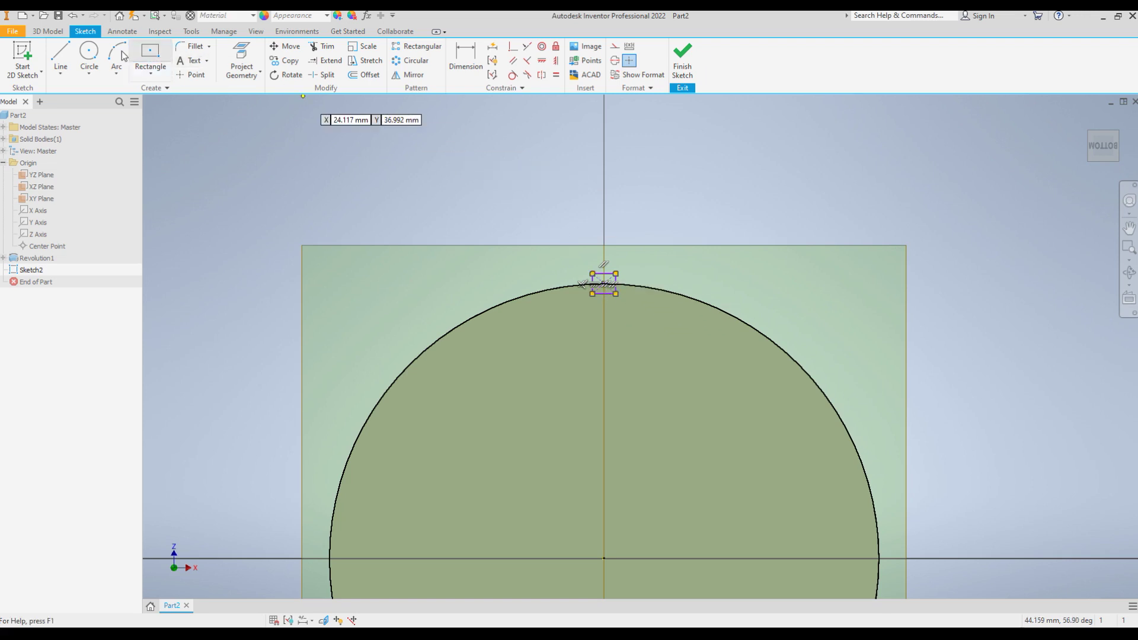
left_click(152, 56)
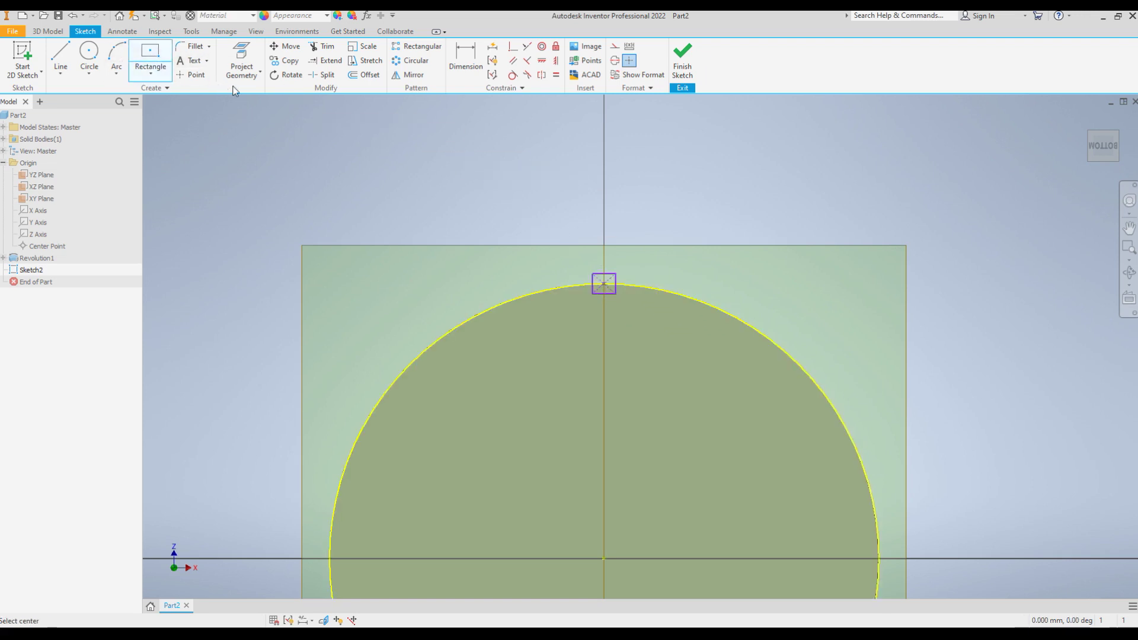
Step: Rotate the small rectangle 45 degrees about its centre, removing the constraints that tie it to other geometry
left_click(284, 75)
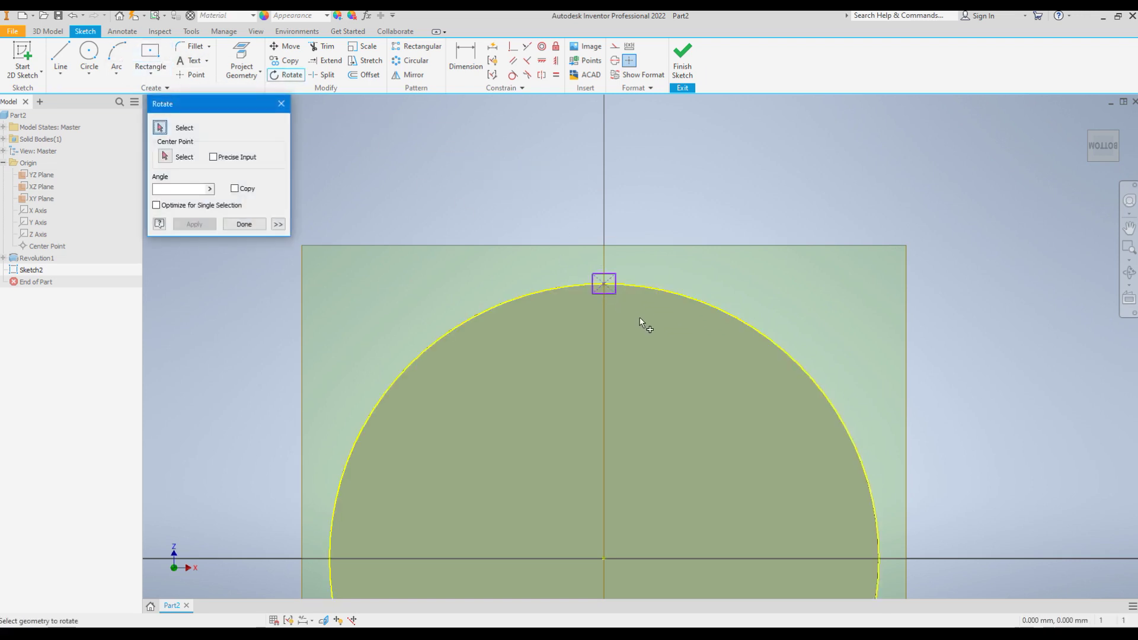
left_click(584, 274)
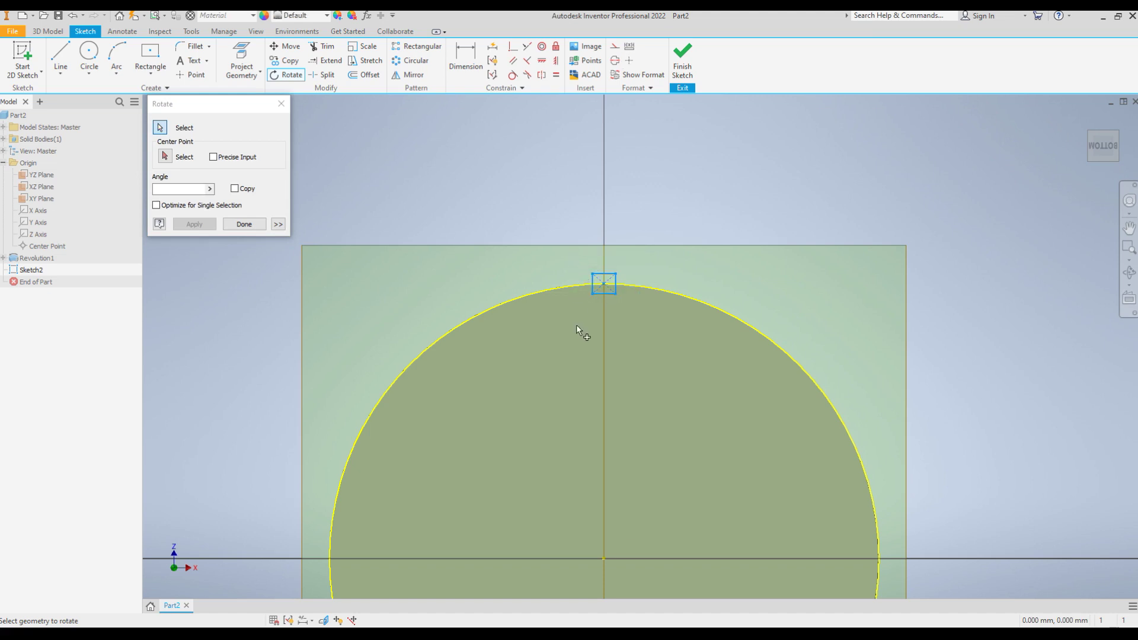
left_click(165, 157)
scroll(630, 276, "up", 5)
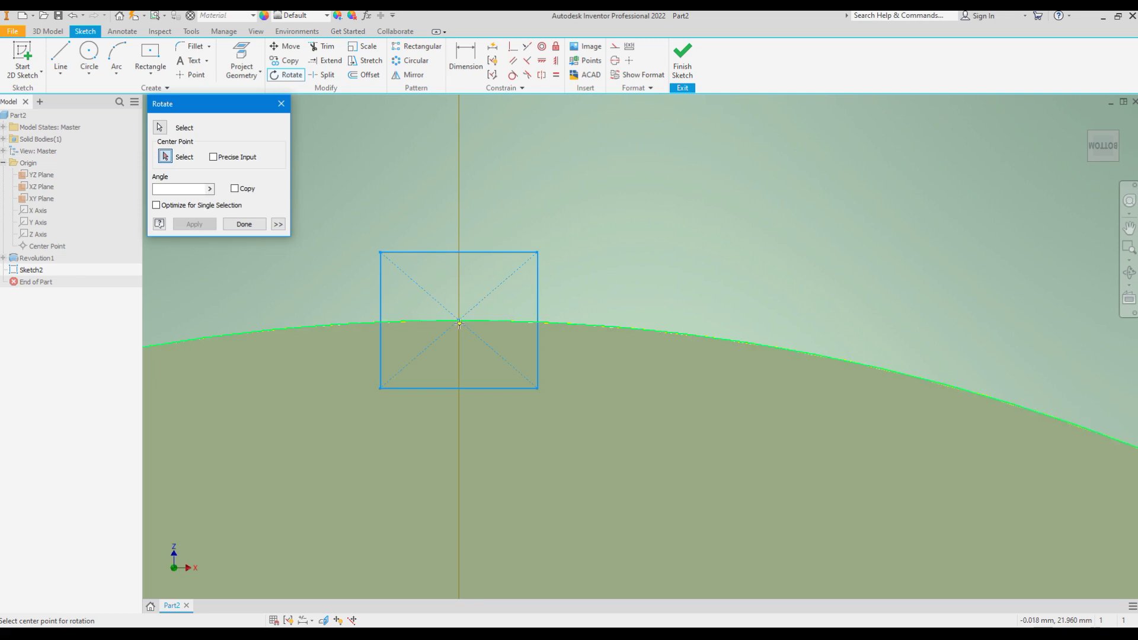
left_click(460, 323)
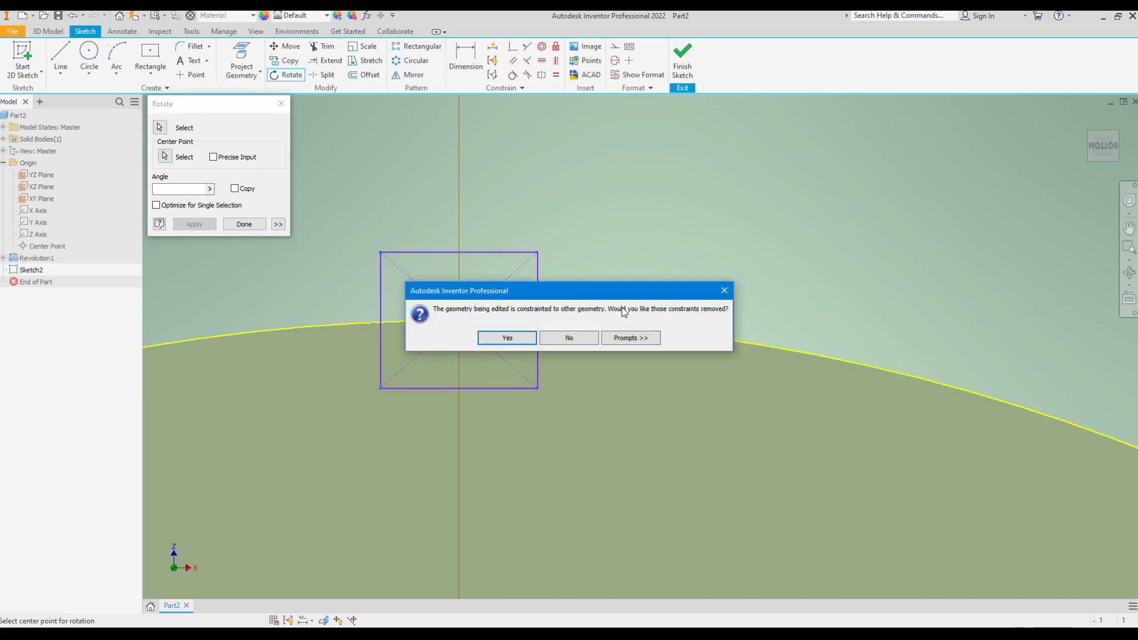
left_click(508, 338)
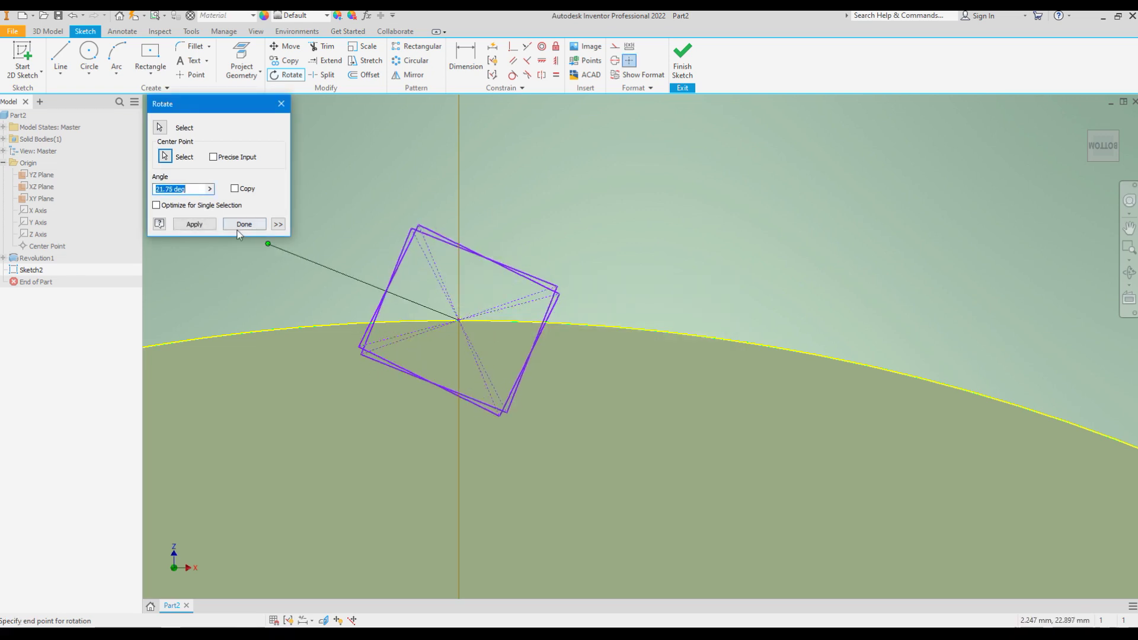
type("45")
key("Return")
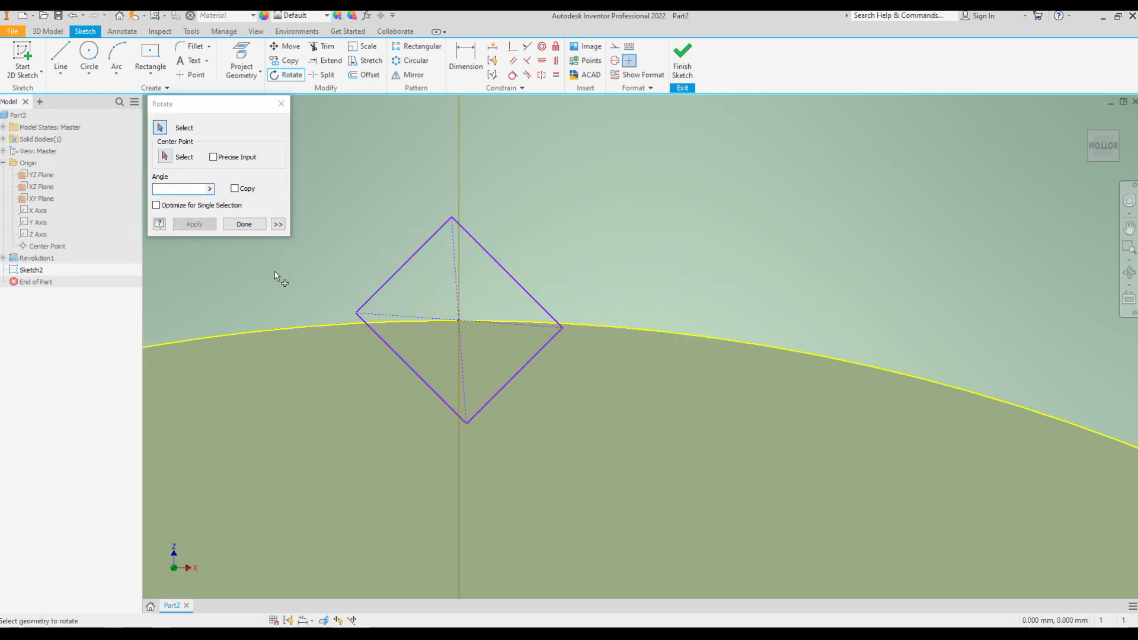
left_click(240, 225)
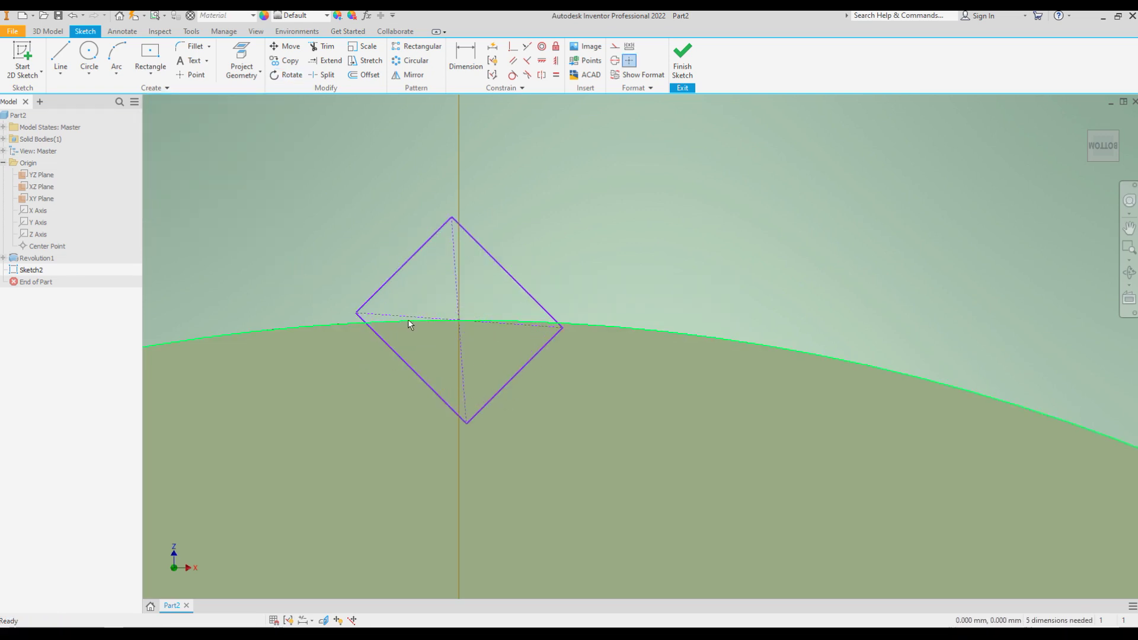
Step: Convert the disc's projected circular edge in the sketch to construction geometry
scroll(591, 305, "down", 2)
scroll(715, 321, "down", 4)
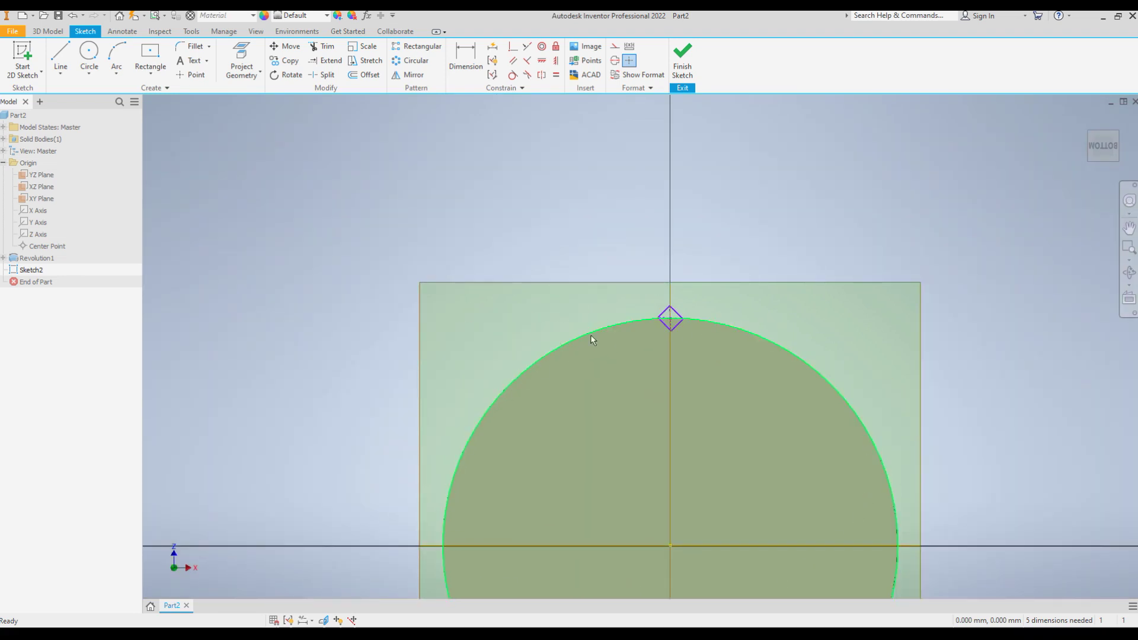
left_click(754, 334)
left_click(616, 48)
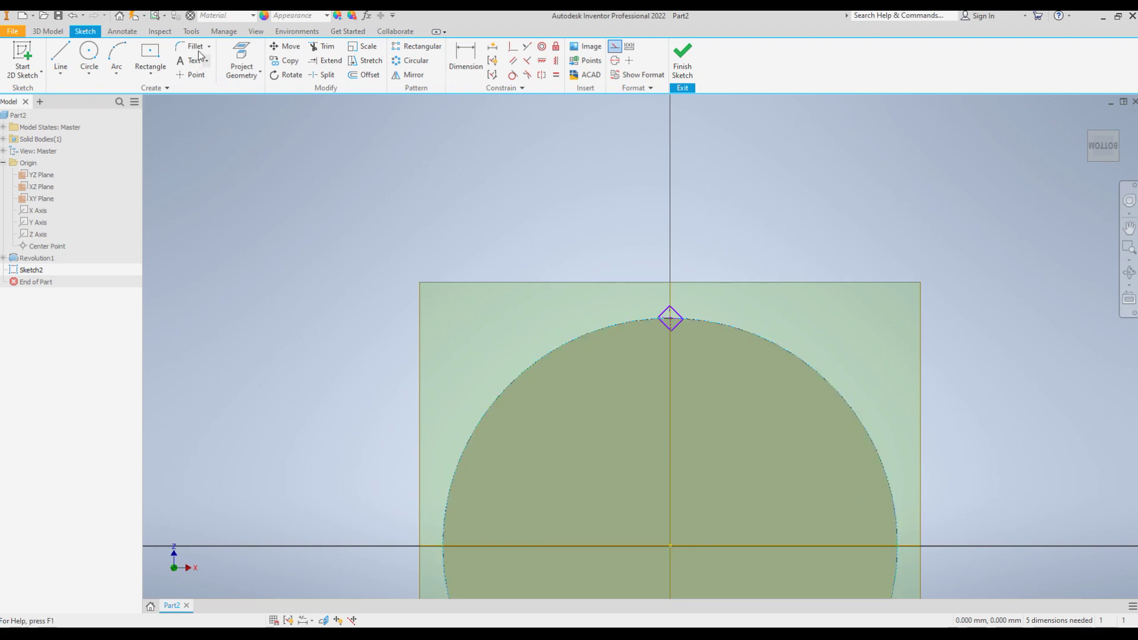
Step: Make the diamond's two upper edges equal in length
scroll(747, 355, "up", 2)
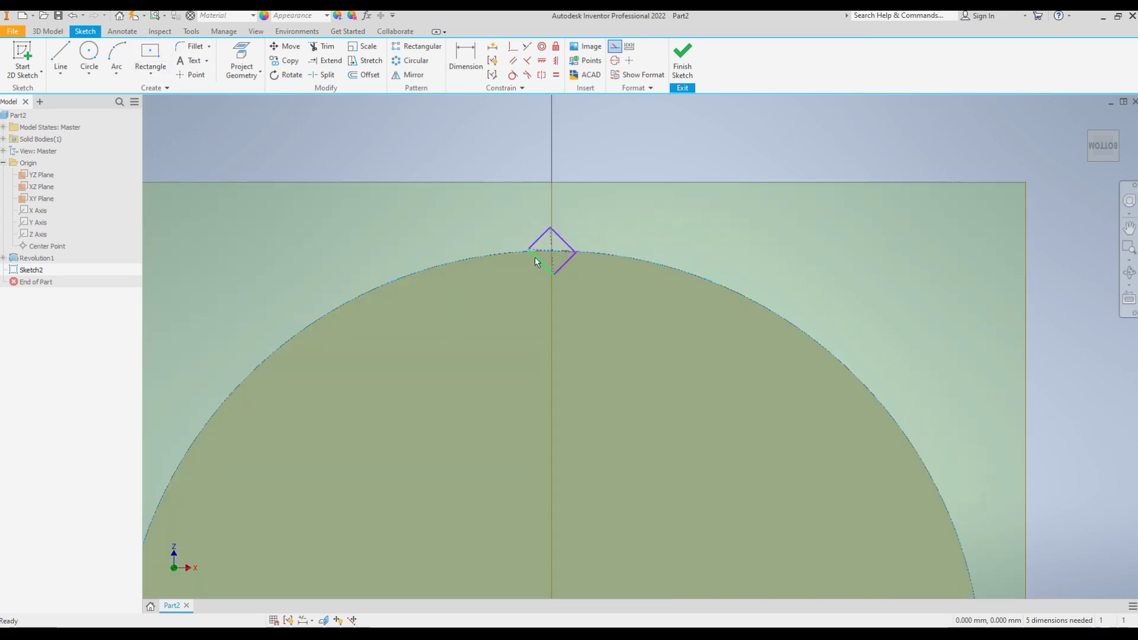
left_click(556, 76)
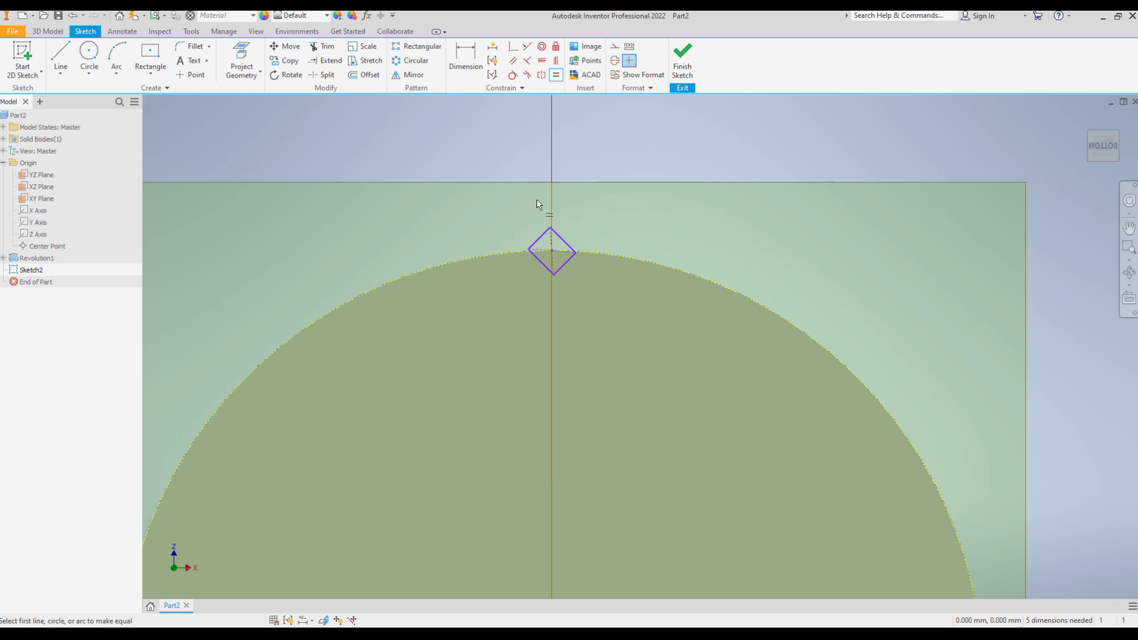
left_click(541, 233)
left_click(559, 234)
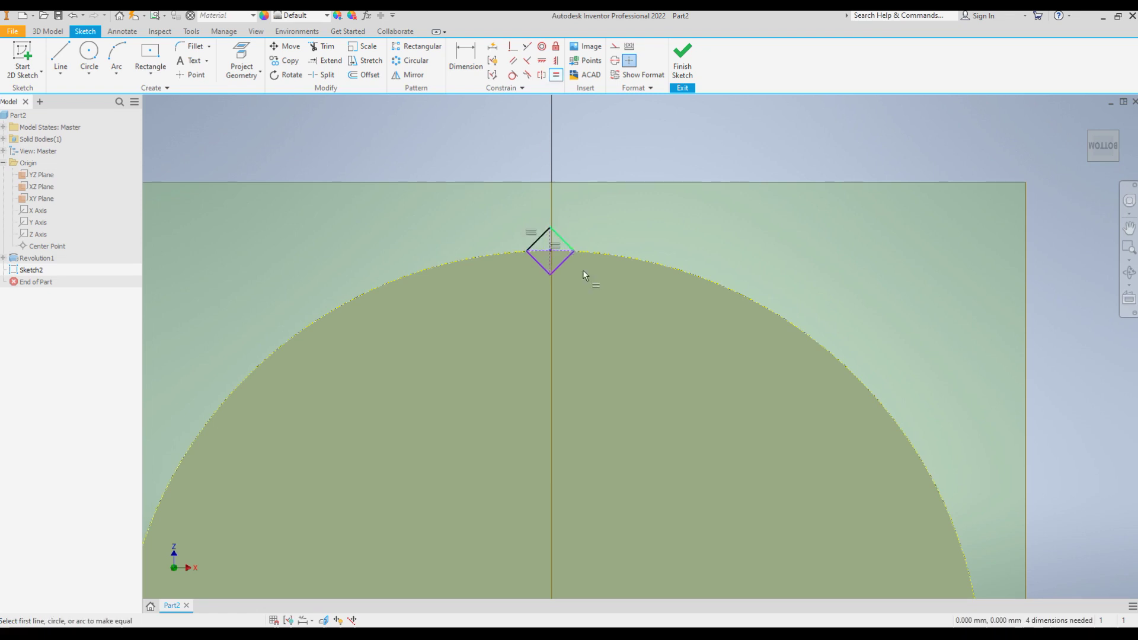
Step: Constrain the diamond's centre point to be coincident with the disc's projected circle
left_click(511, 52)
scroll(516, 178, "up", 5)
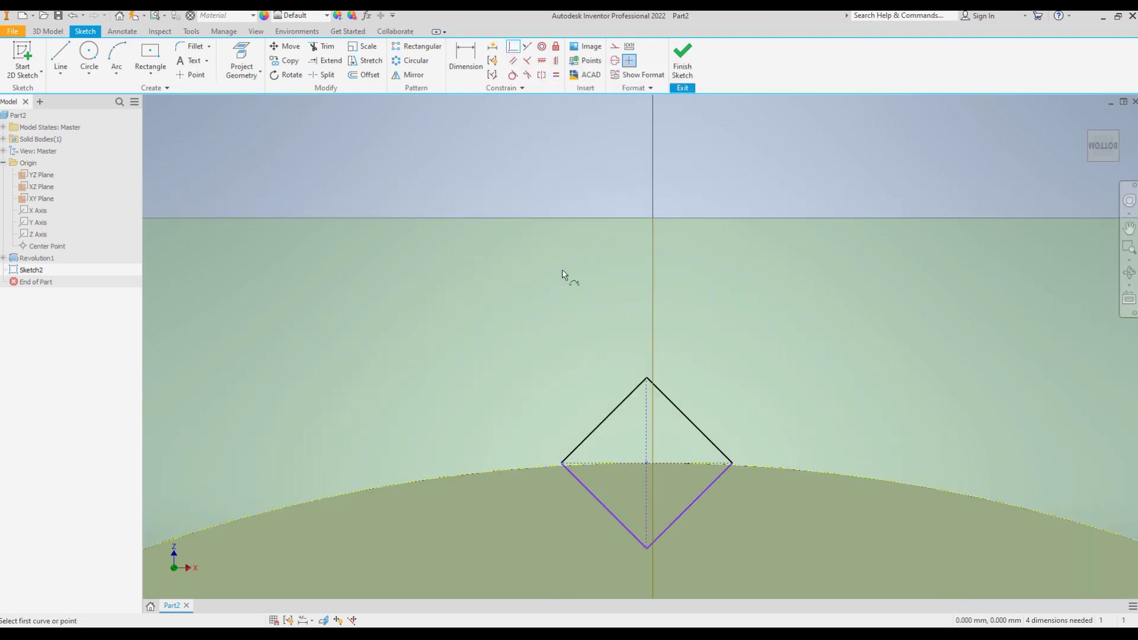
left_click(646, 463)
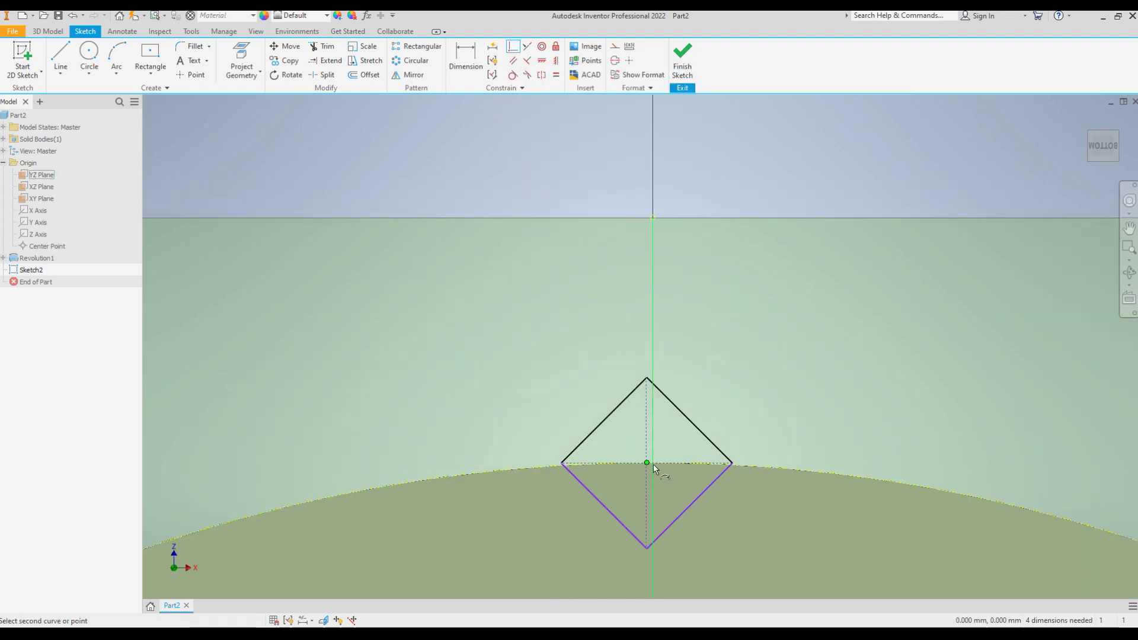
left_click(664, 464)
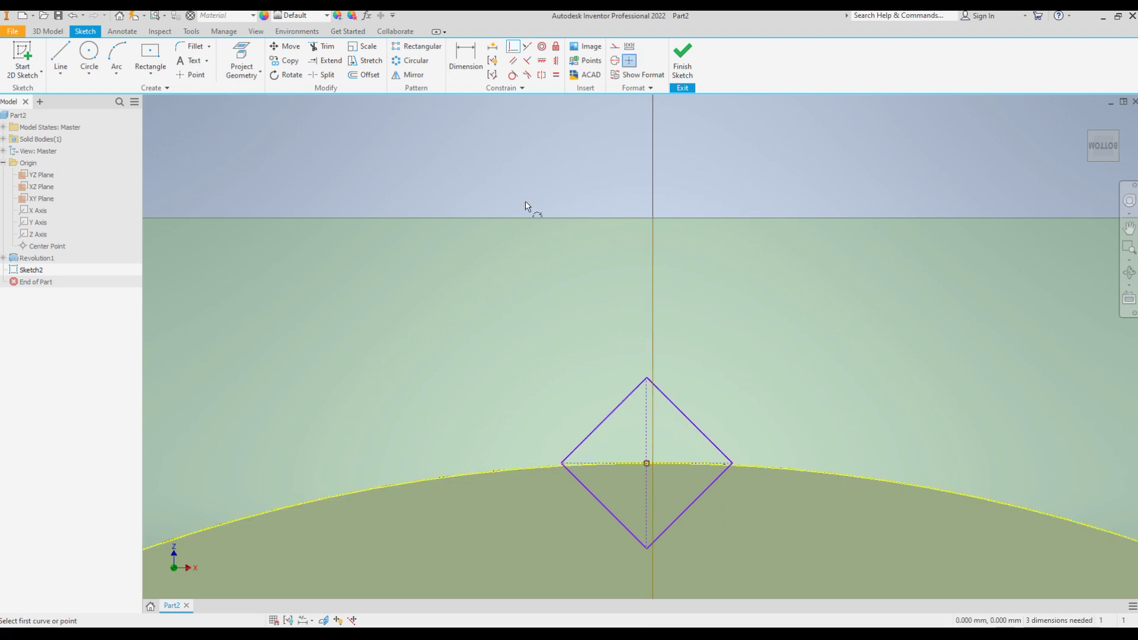
Step: Align the diamond's centre point vertically with the sketch origin using a vertical constraint
left_click(556, 60)
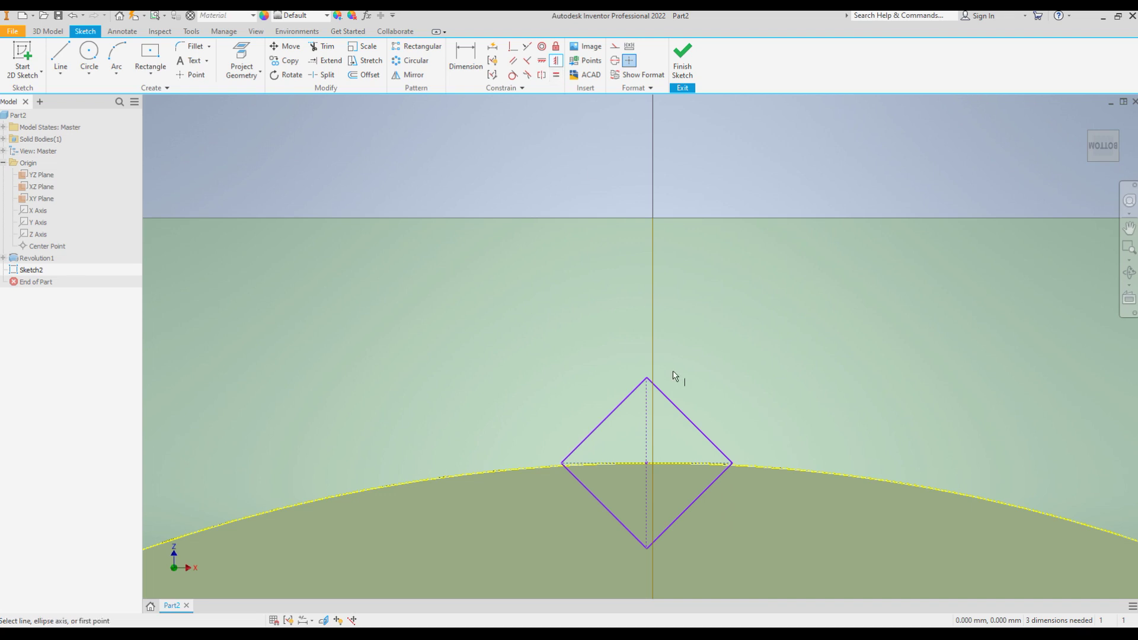
left_click(646, 462)
scroll(560, 321, "down", 8)
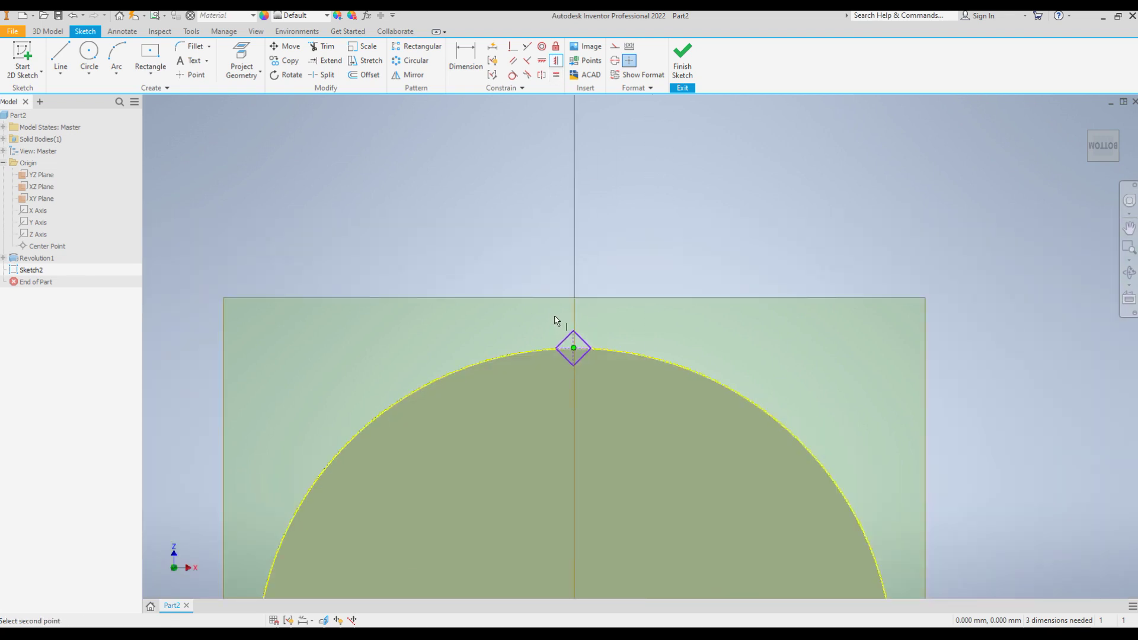
left_click(567, 522)
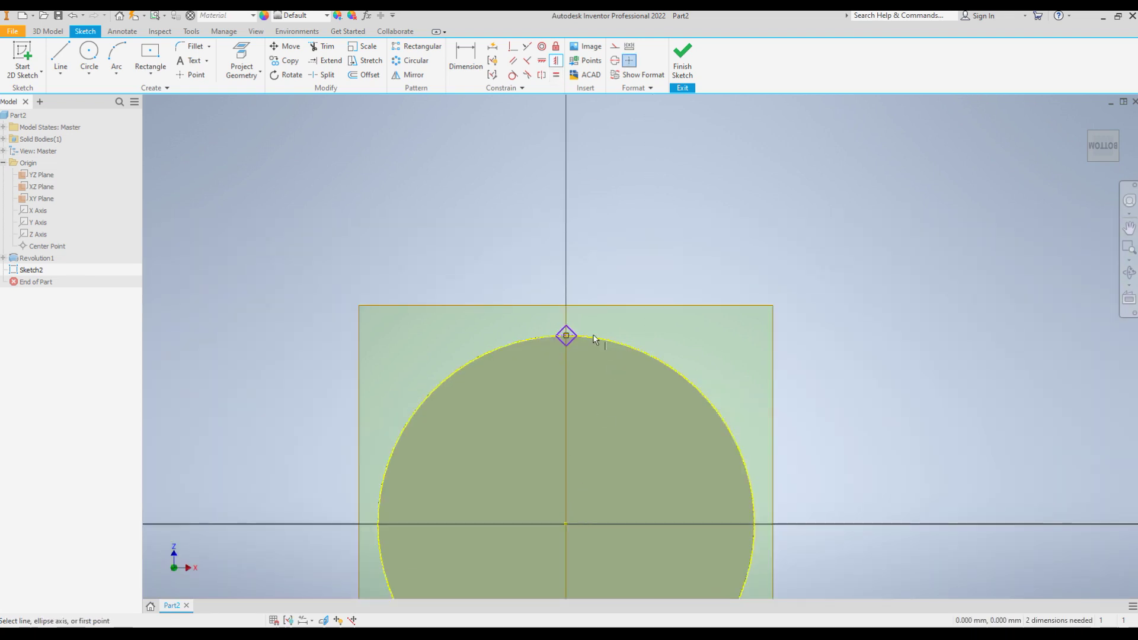
scroll(585, 328, "up", 3)
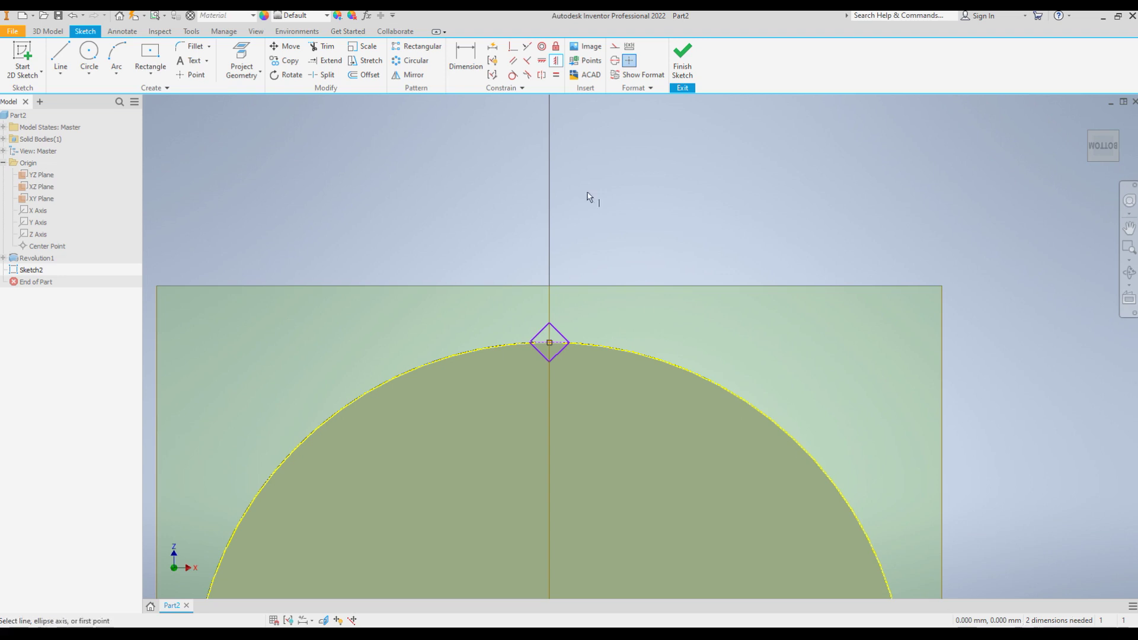
Step: Dimension the angle between the diamond's lower-right edge and the horizontal axis at 45 degrees
left_click(464, 59)
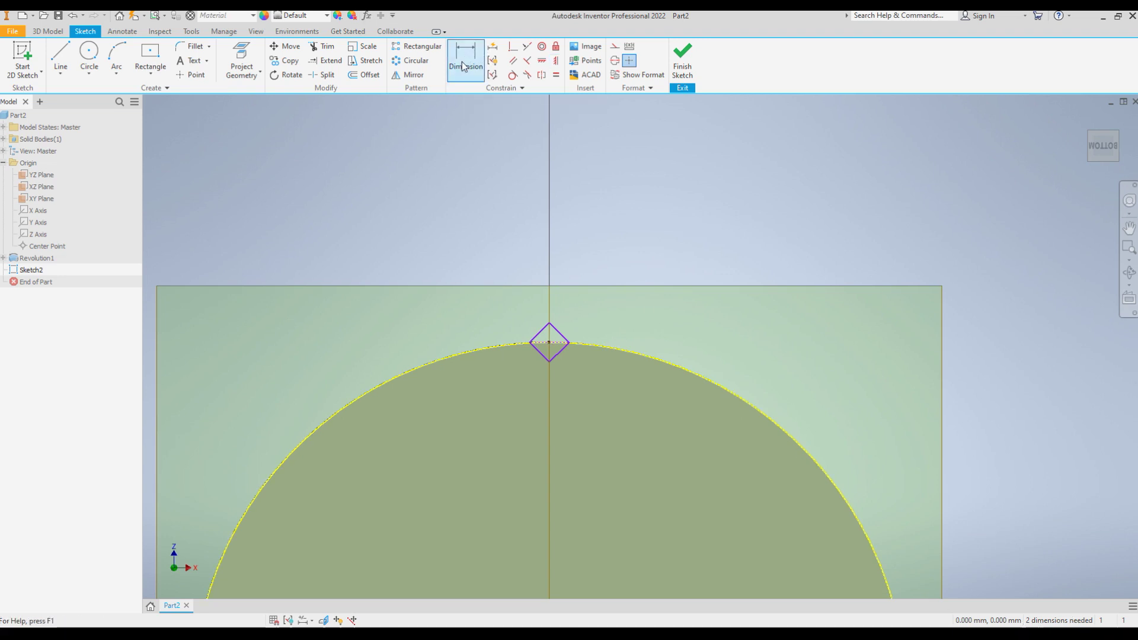
scroll(564, 350, "down", 6)
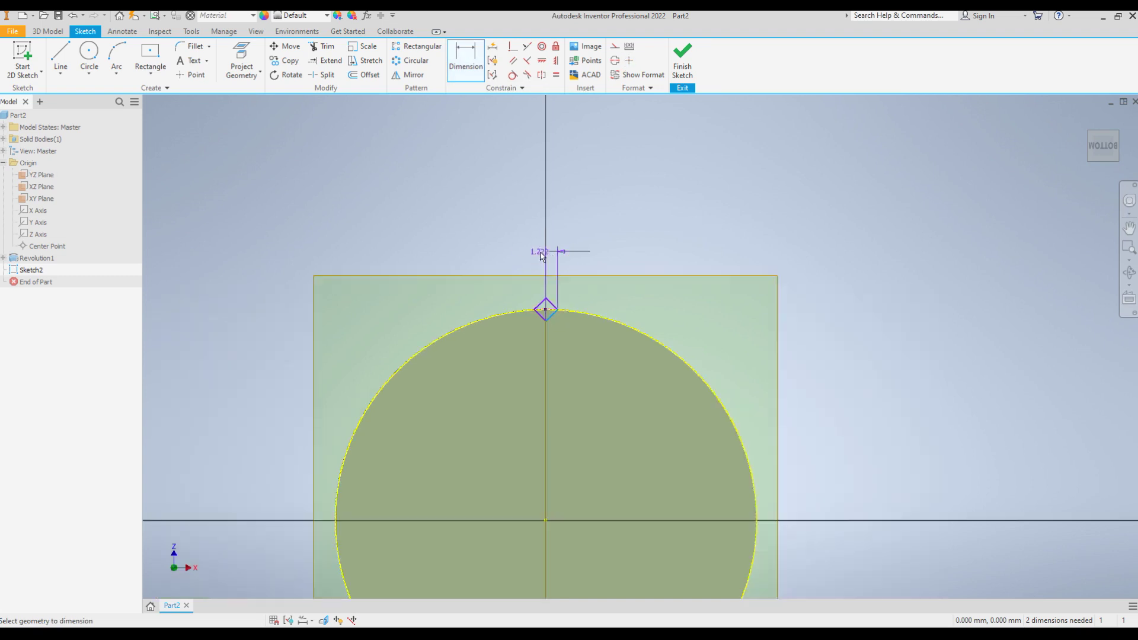
left_click(558, 323)
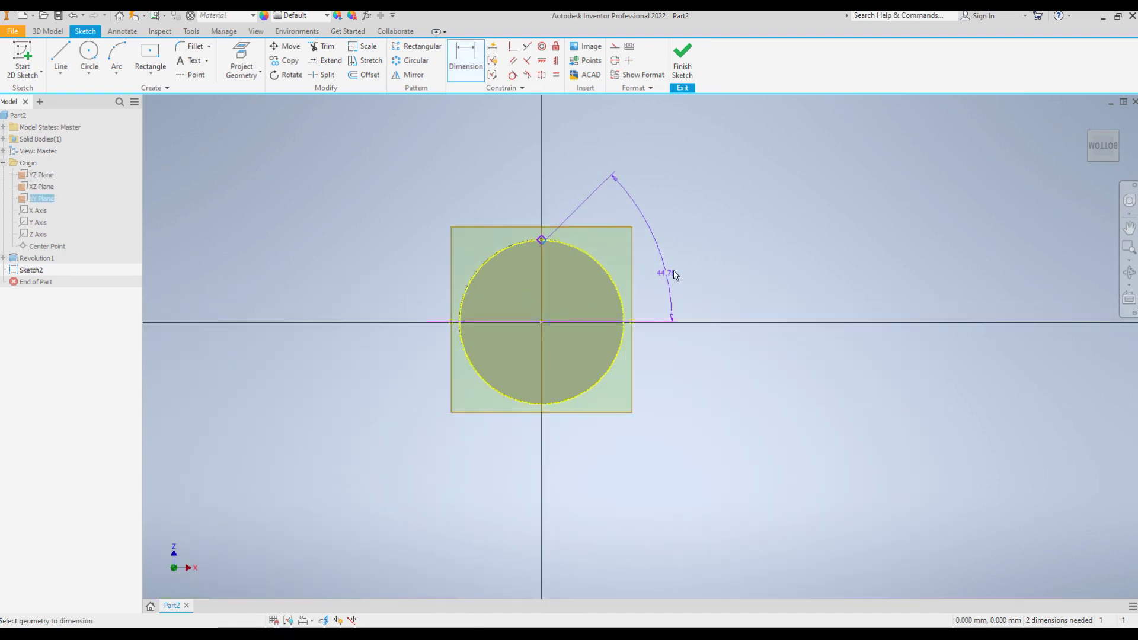
left_click(683, 270)
type("45")
key("Return")
Step: Dimension the diamond's upper-right edge at 0.75 mm
scroll(526, 240, "up", 5)
scroll(595, 245, "up", 3)
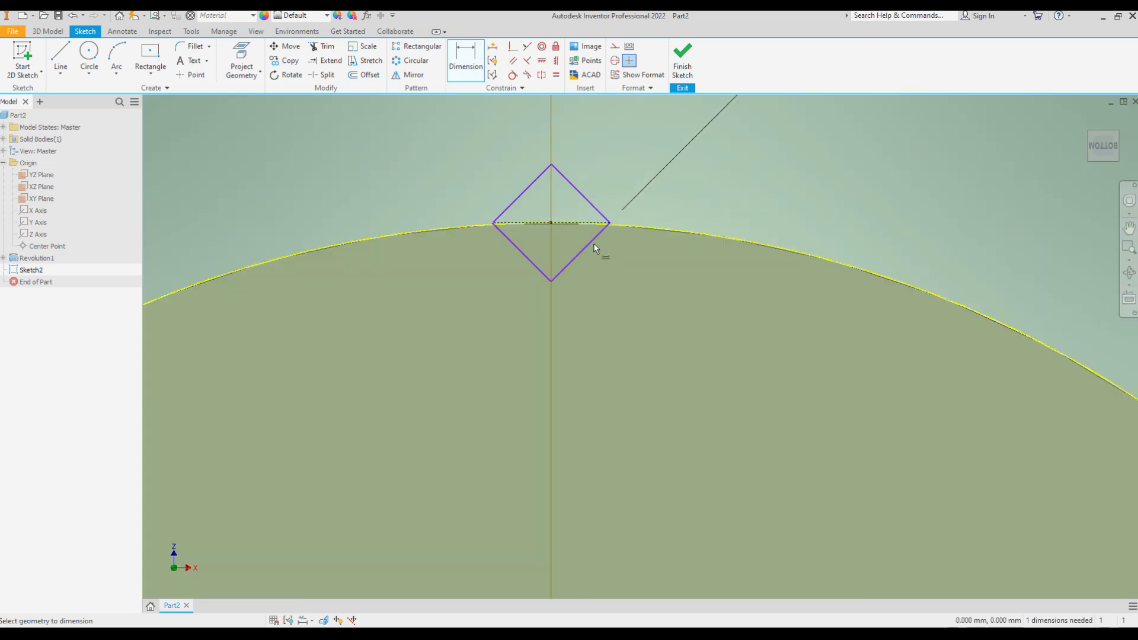
left_click(462, 58)
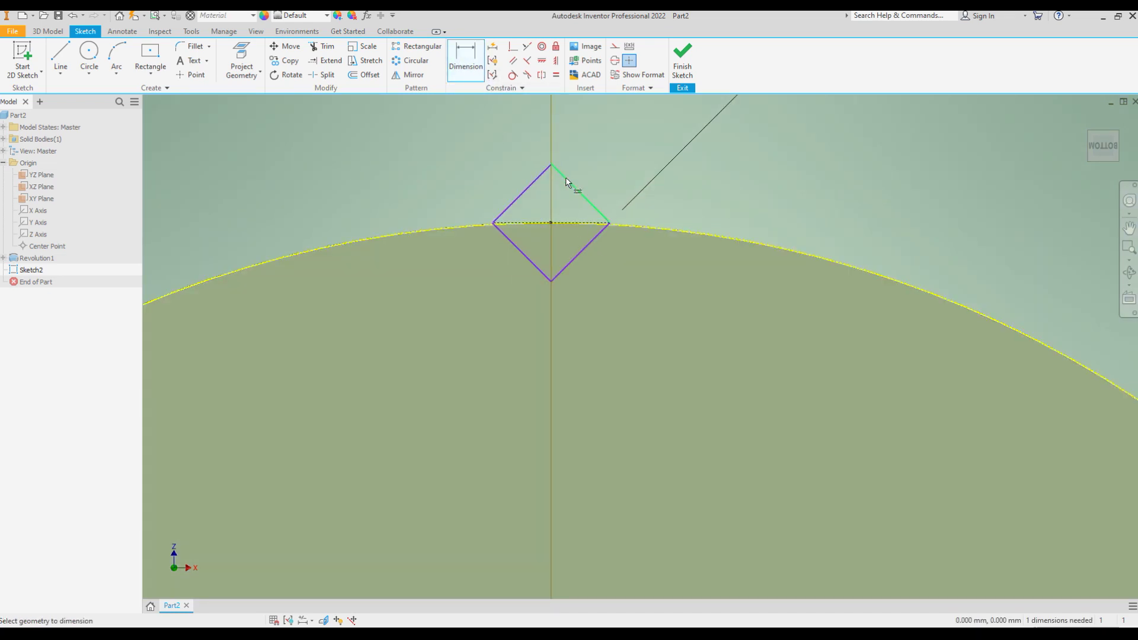
left_click(574, 179)
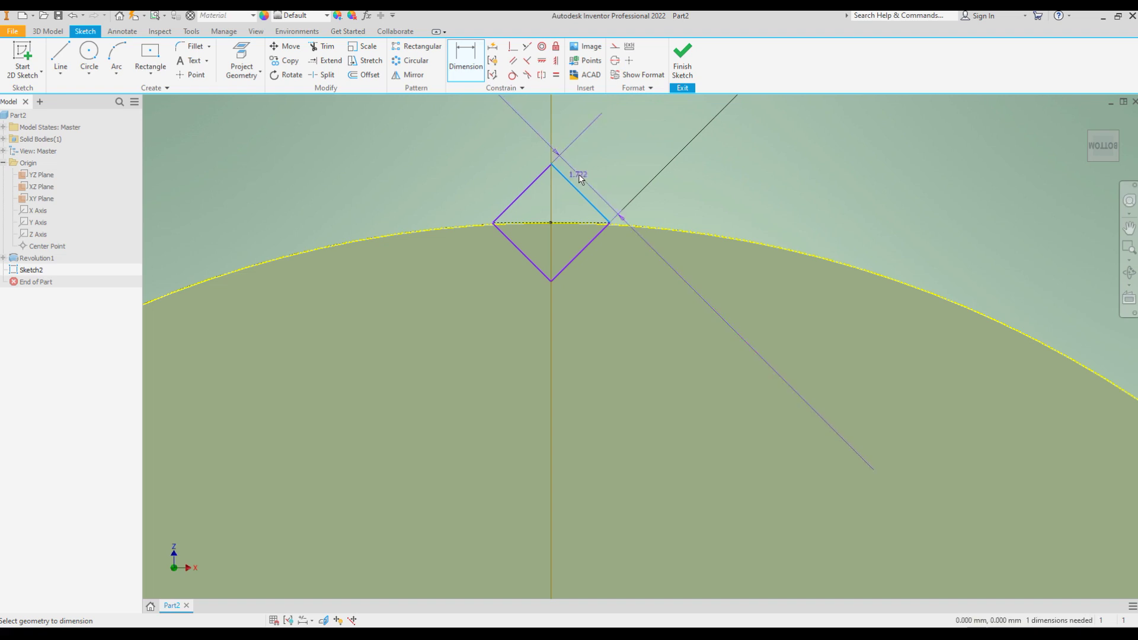
left_click(580, 178)
type("0.")
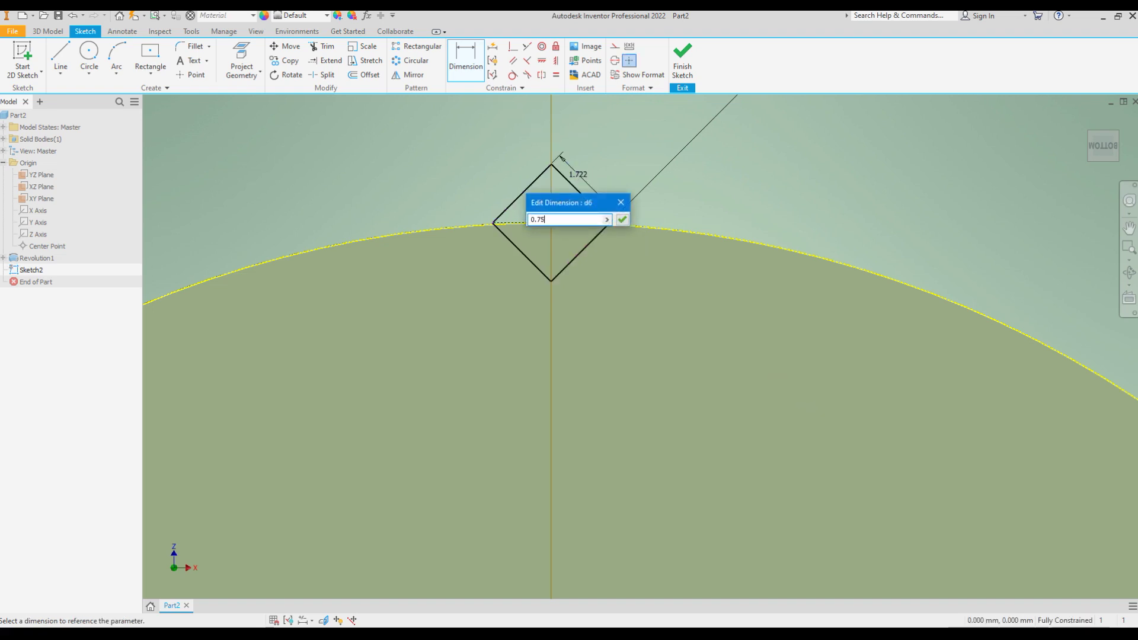
type("75")
key("Return")
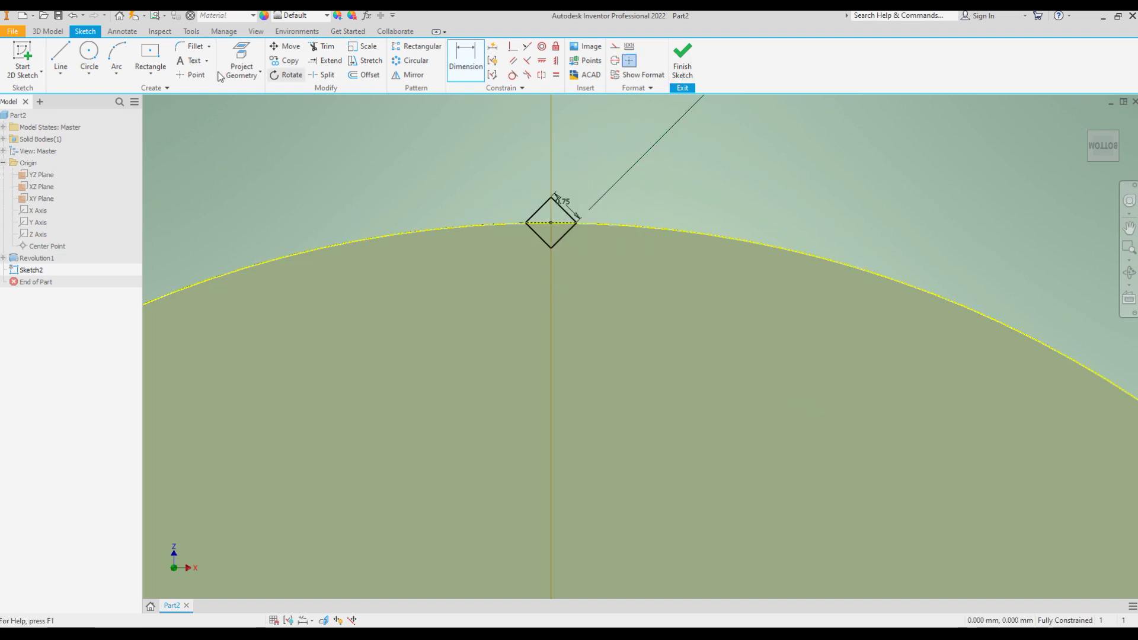
Step: Start a Coil feature with the small diamond as its profile
left_click(47, 32)
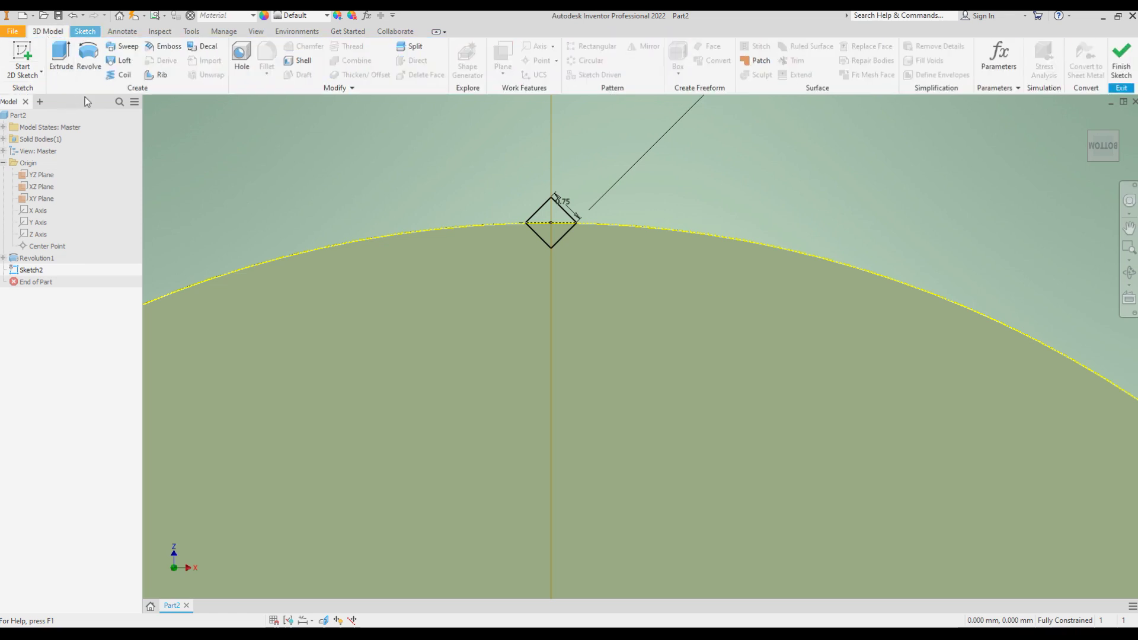
left_click(120, 74)
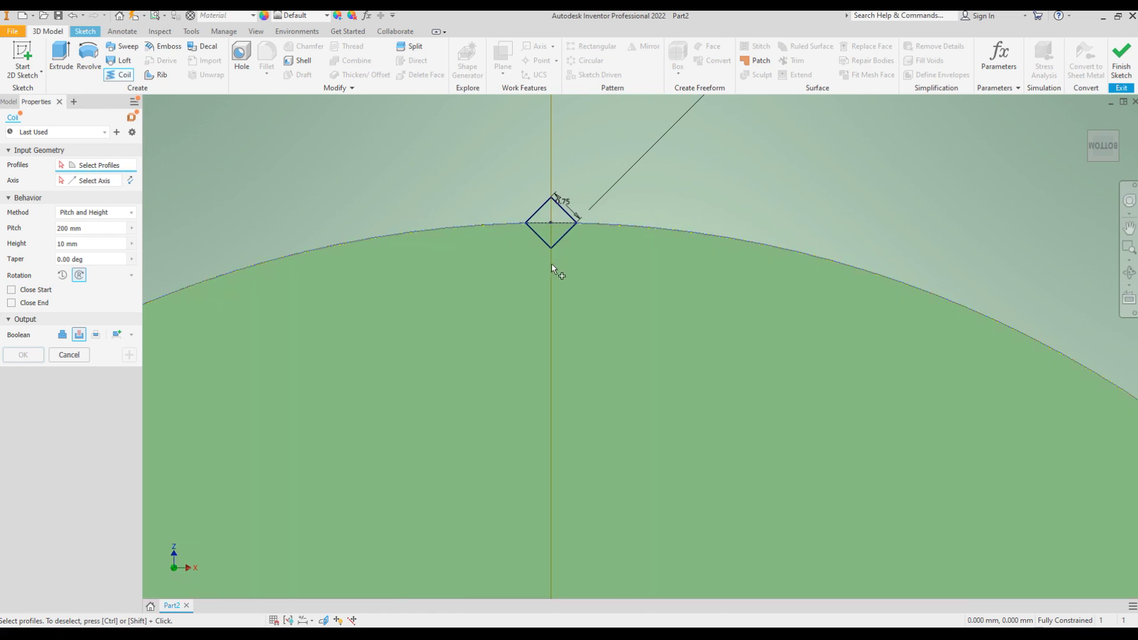
middle_click_drag(551, 265, 554, 302, "shift")
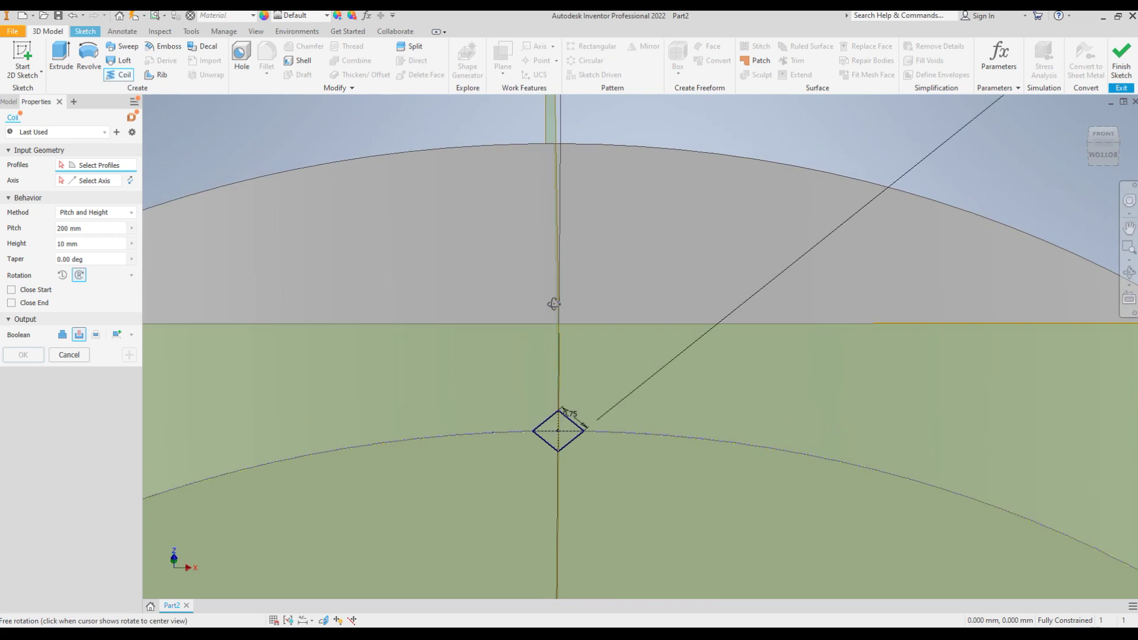
left_click(556, 426)
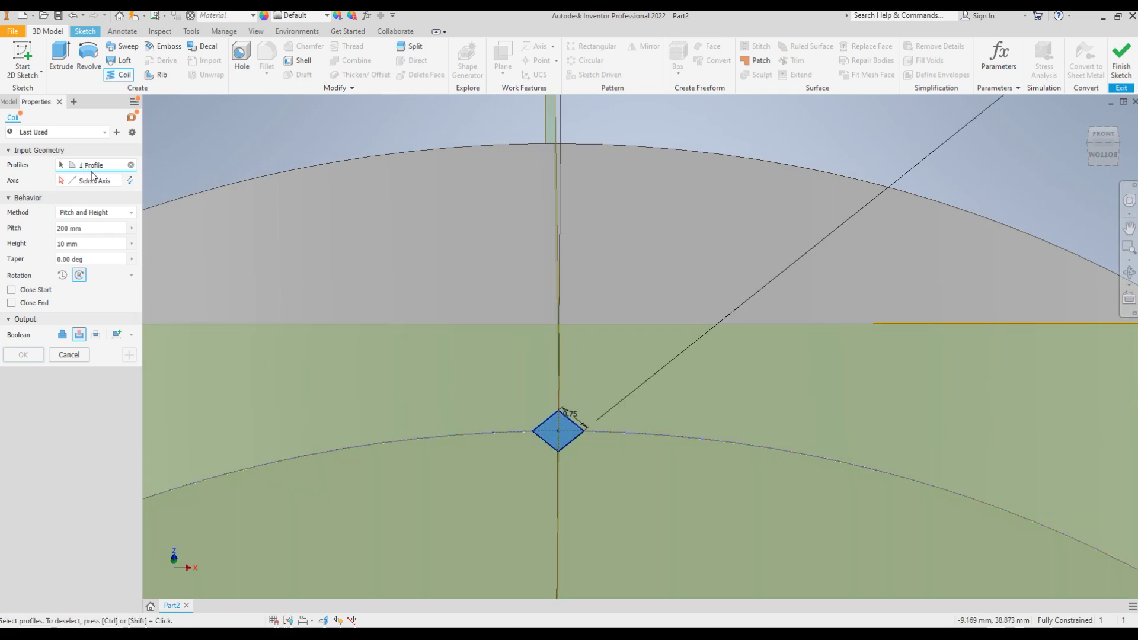
Step: Set the part origin's Y axis as the rotation axis of the coil
scroll(445, 214, "down", 5)
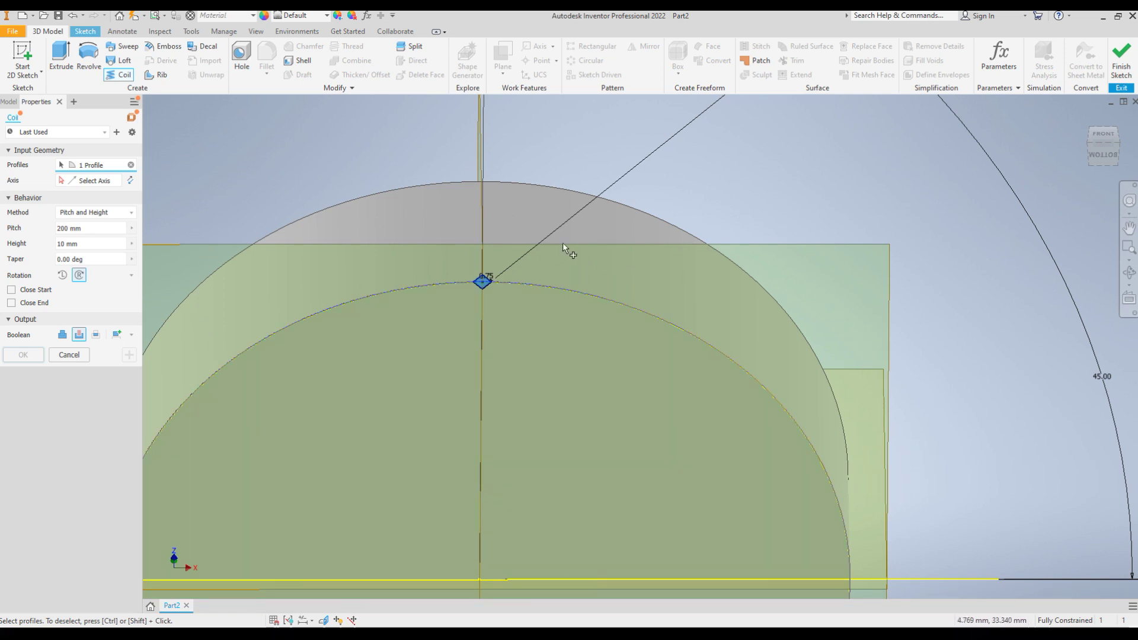
scroll(562, 252, "down", 5)
mouse_move(561, 251)
middle_mouse_down("shift")
mouse_move(590, 196)
mouse_move(549, 221)
mouse_move(521, 285)
middle_mouse_up("shift")
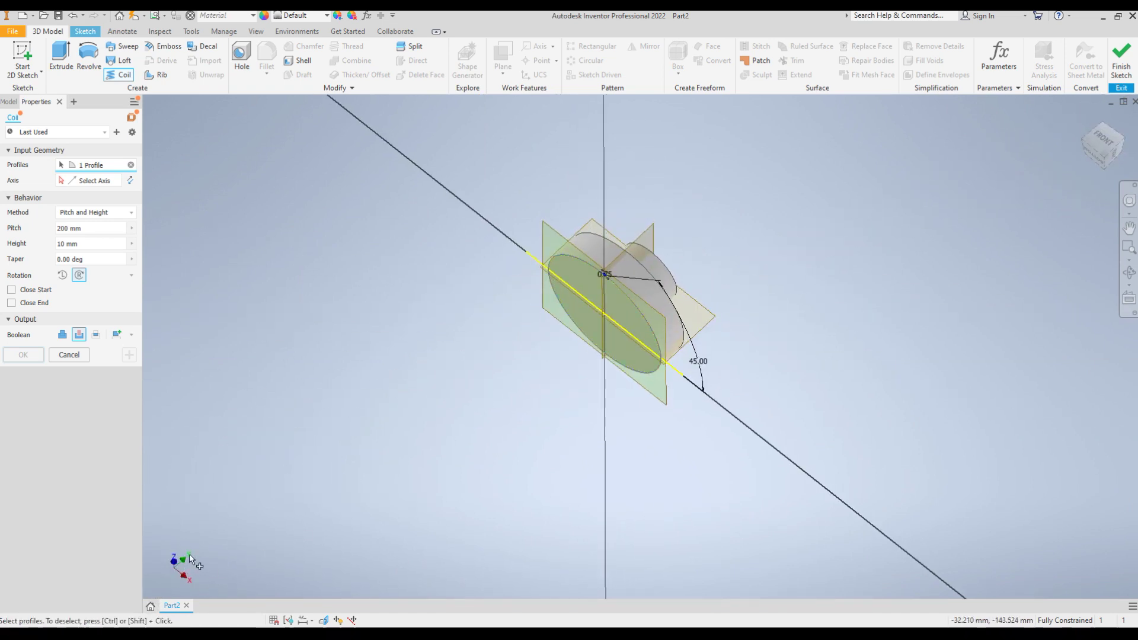
left_click(9, 103)
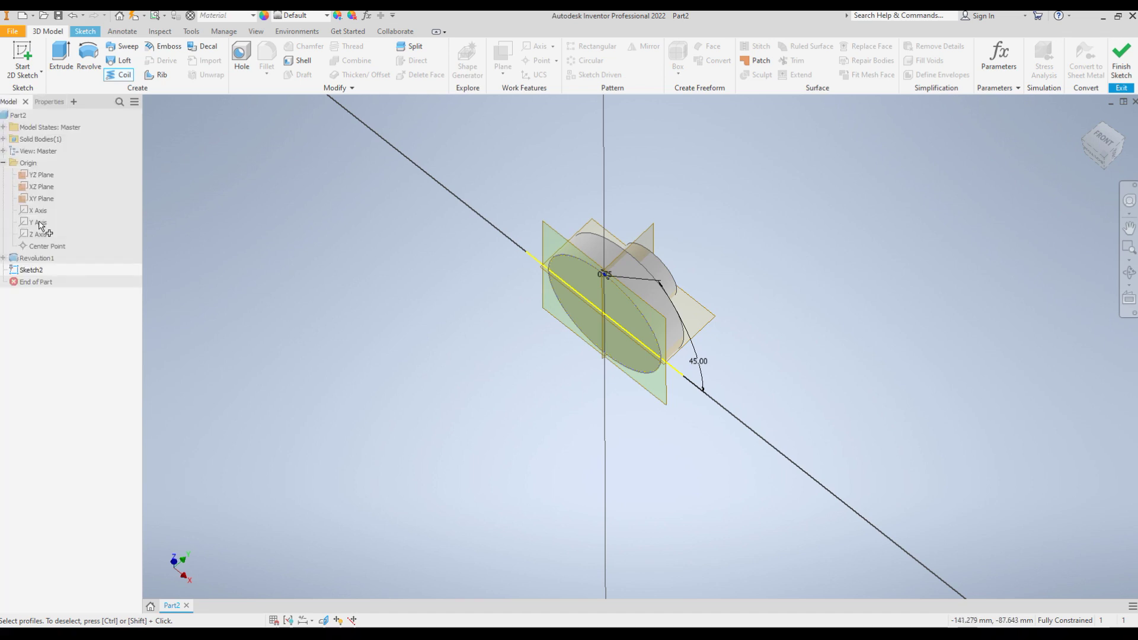
left_click(49, 103)
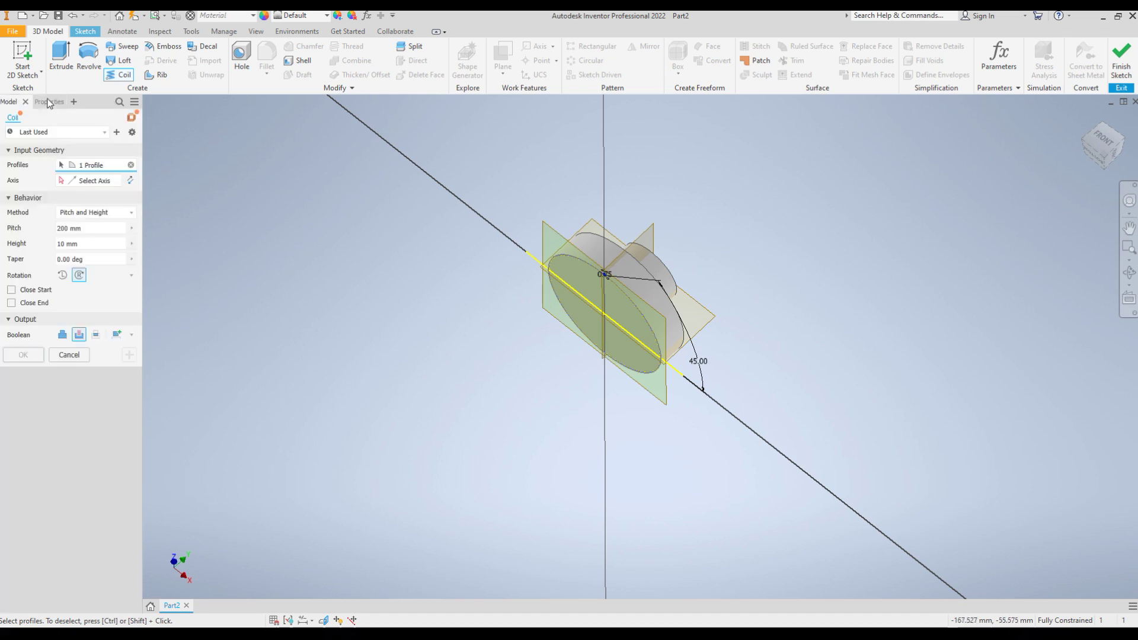
left_click(91, 181)
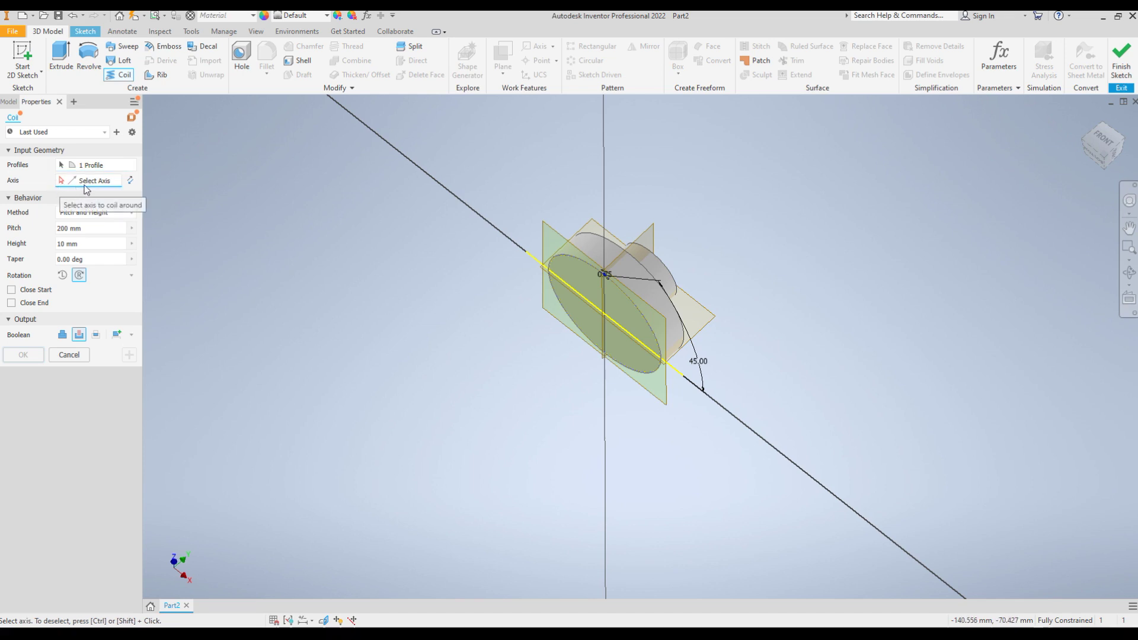
left_click(9, 102)
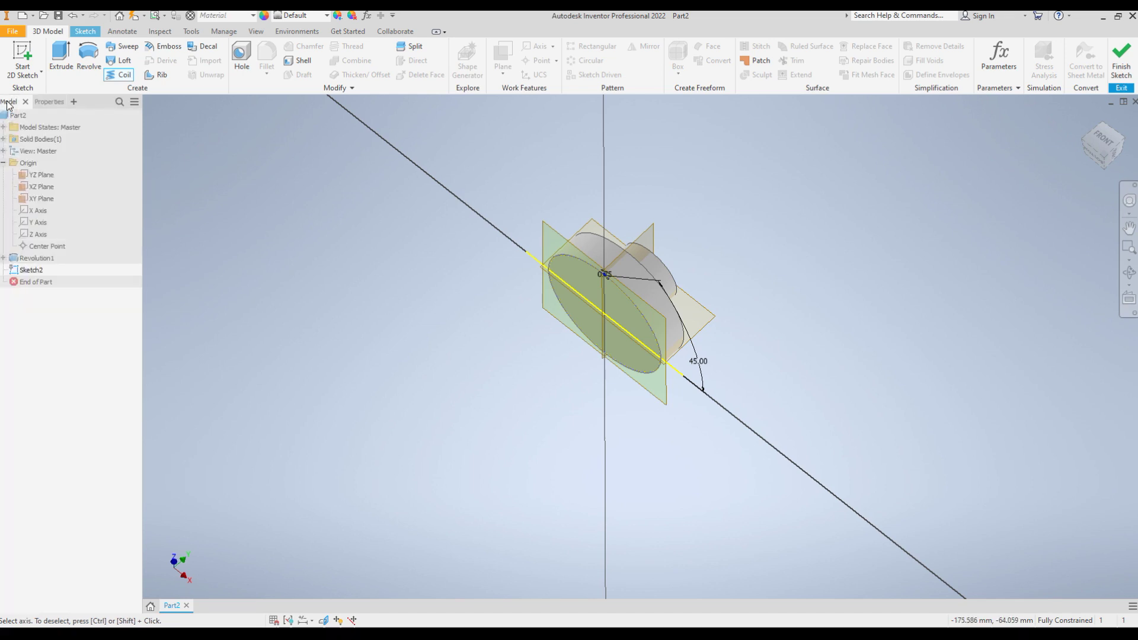
left_click(37, 223)
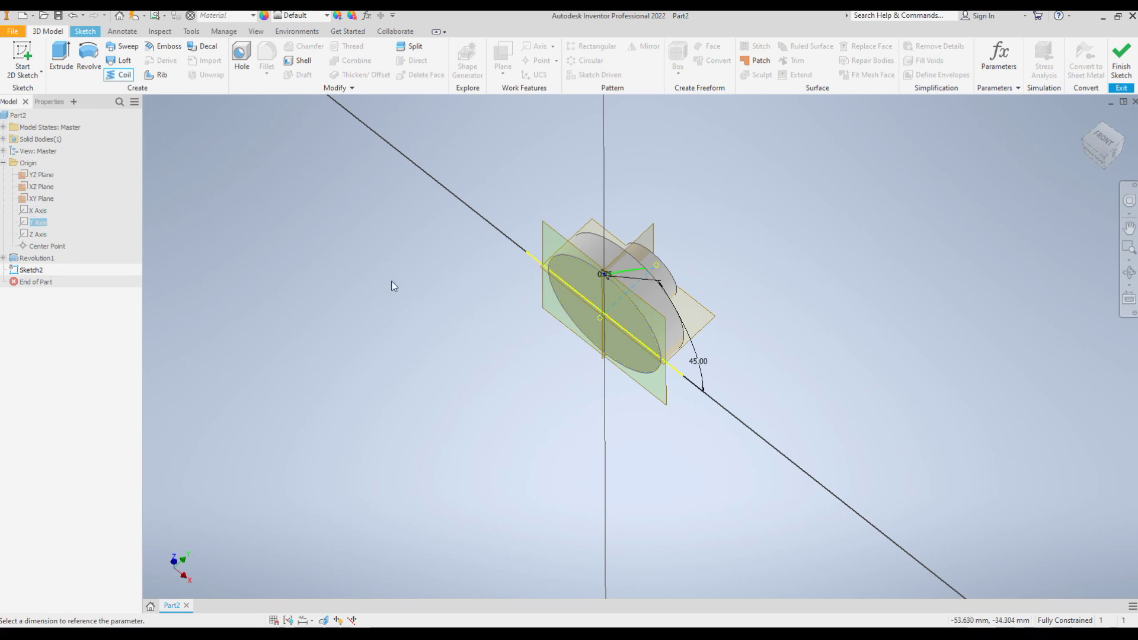
left_click(53, 103)
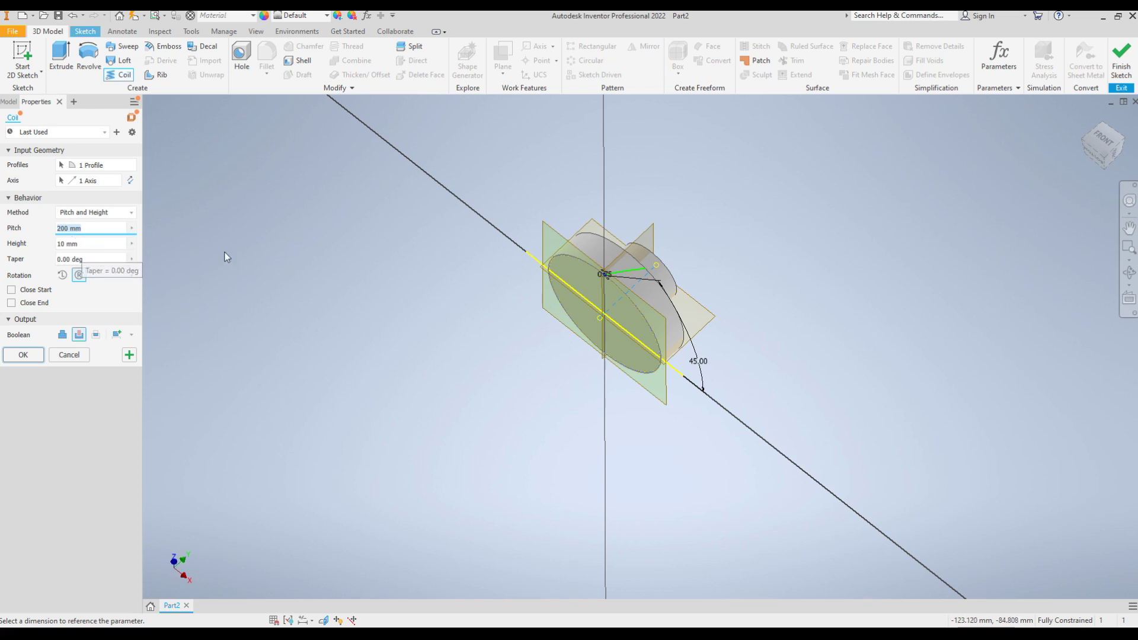
Step: Try a coil pitch of 300 mm
scroll(563, 274, "up", 5)
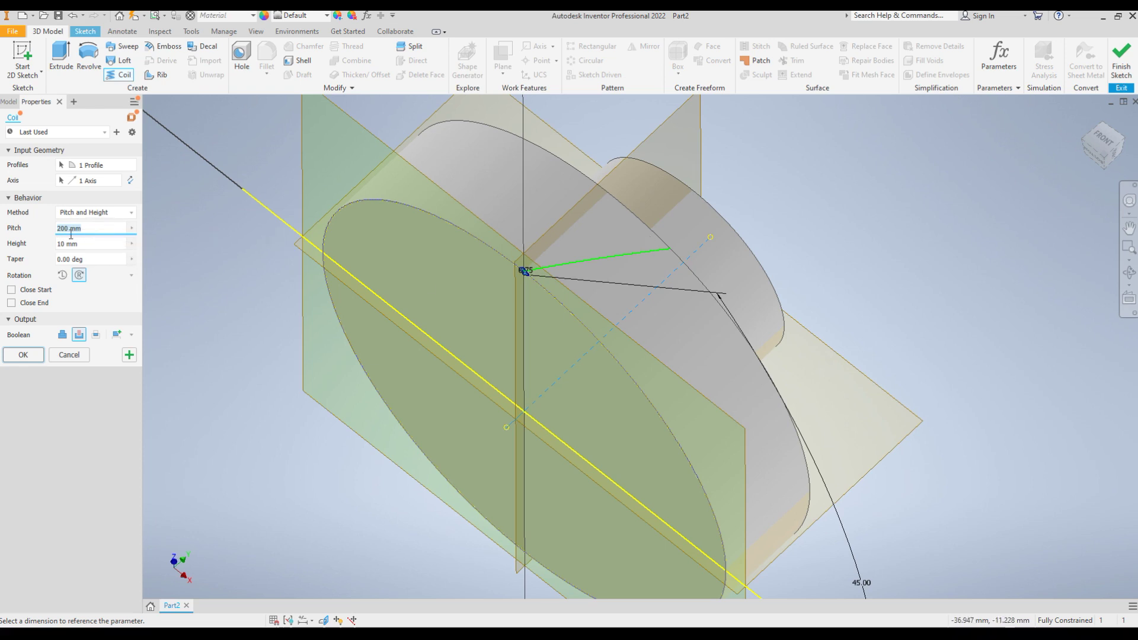
left_click_drag(89, 230, 54, 236)
type("300")
key("Tab")
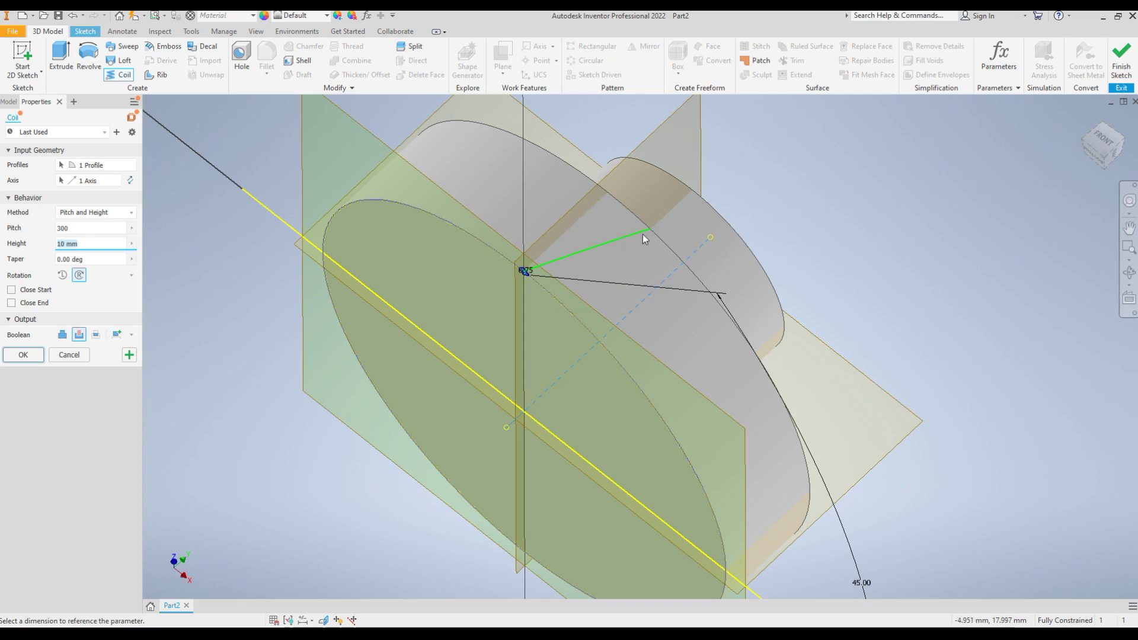
Step: Set the coil pitch to 200 mm and create the coil as a cut with a height of 10 mm
left_click(59, 228)
type("200")
scroll(731, 237, "down", 3)
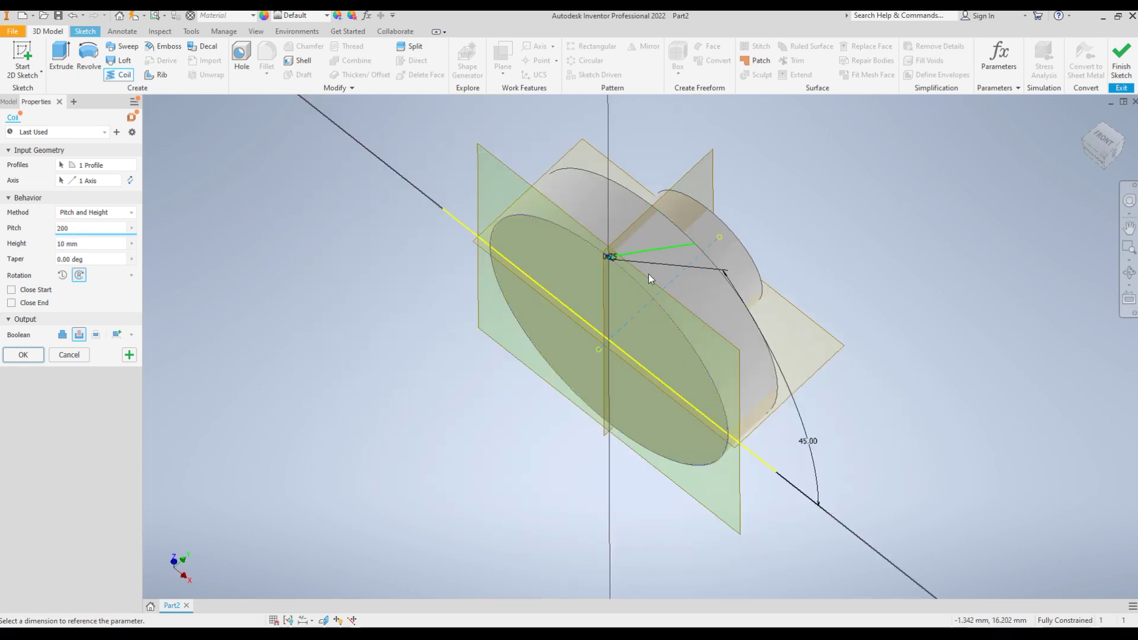
middle_click_drag(590, 282, 606, 310, "shift")
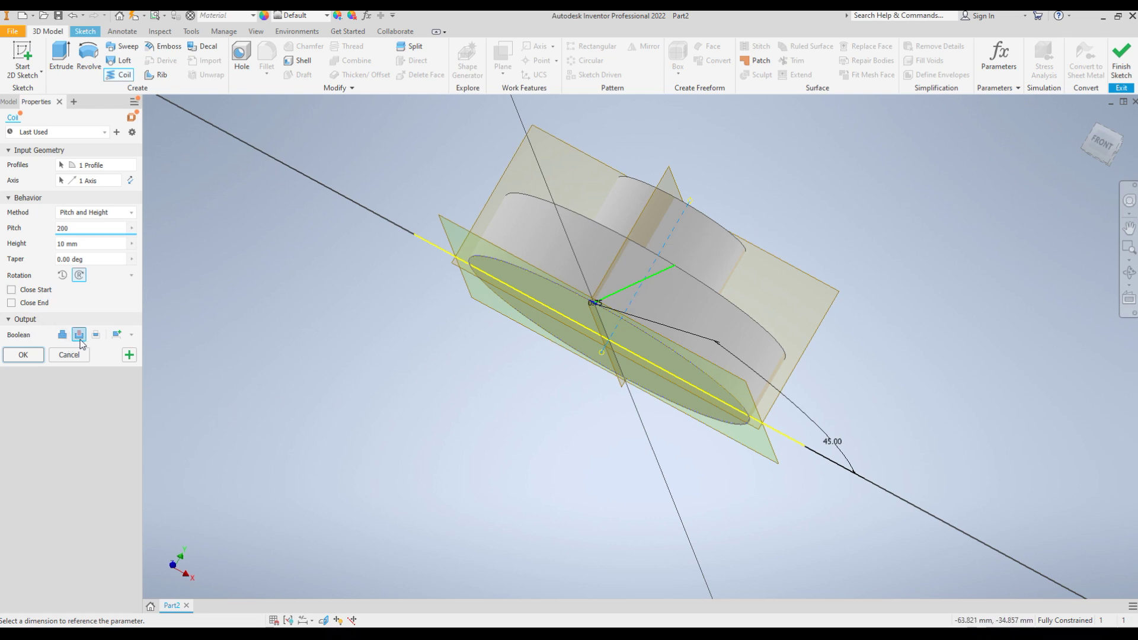
middle_click_drag(369, 481, 384, 464, "shift")
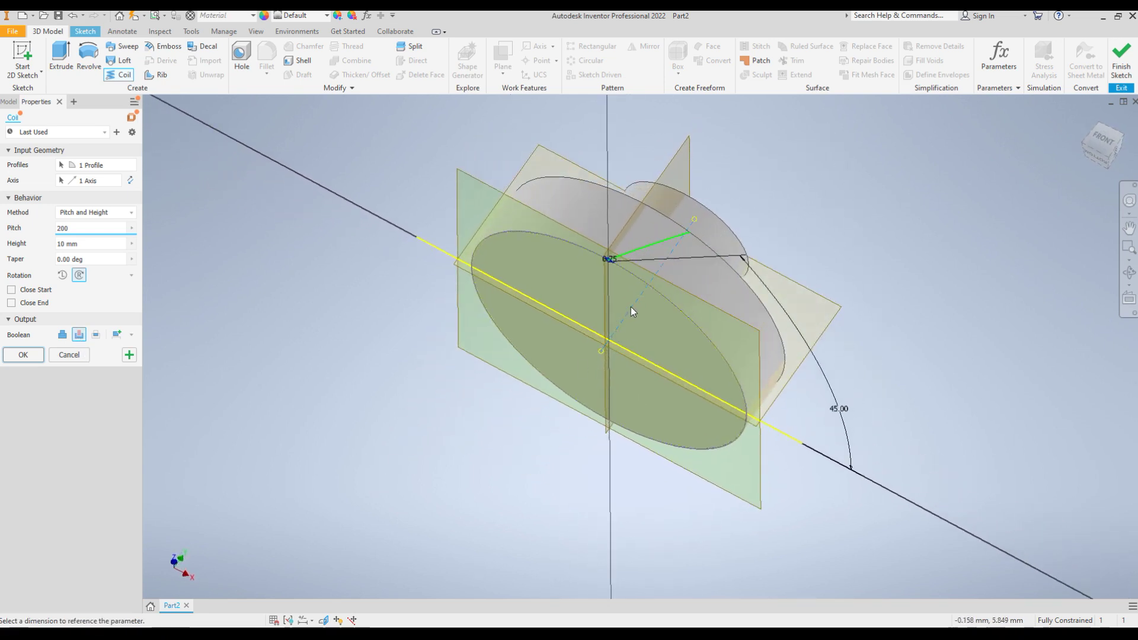
scroll(628, 296, "up", 5)
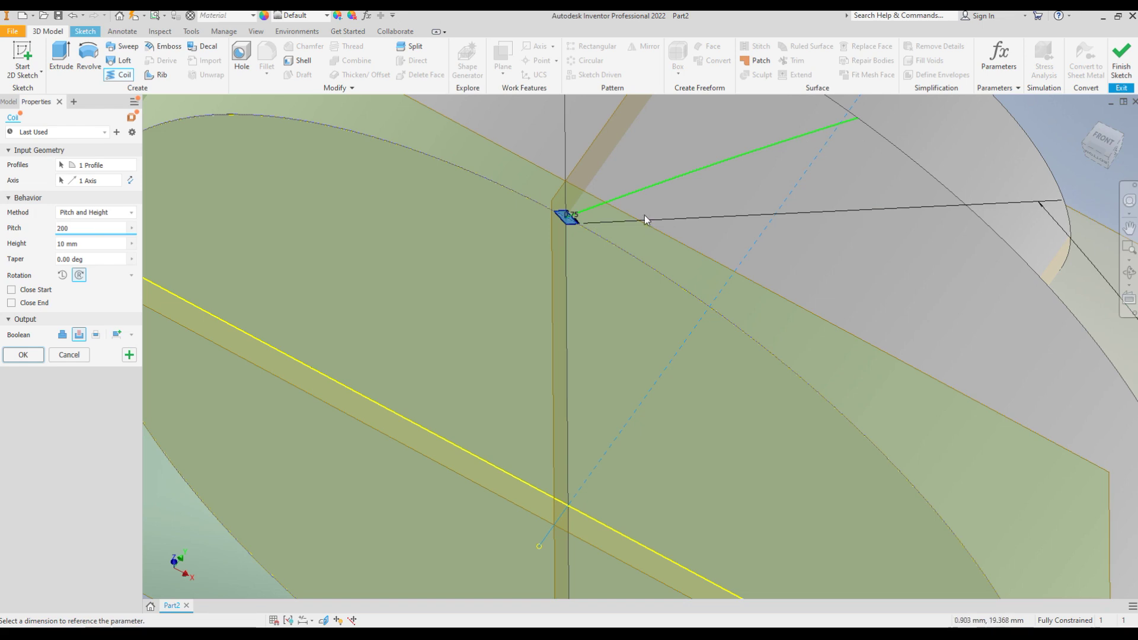
left_click(24, 354)
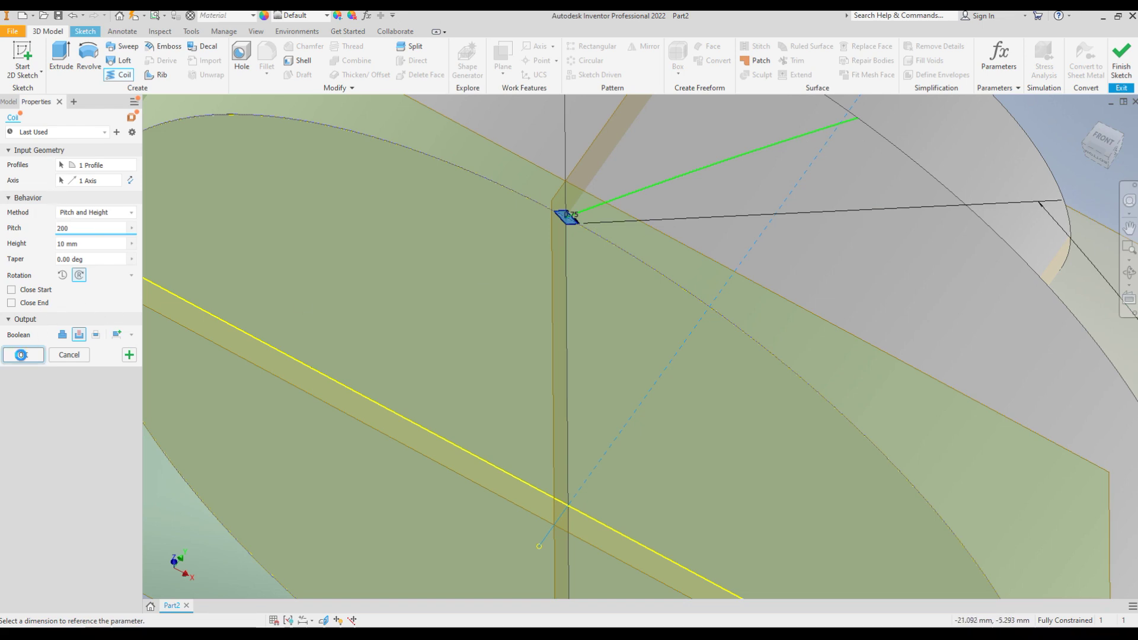
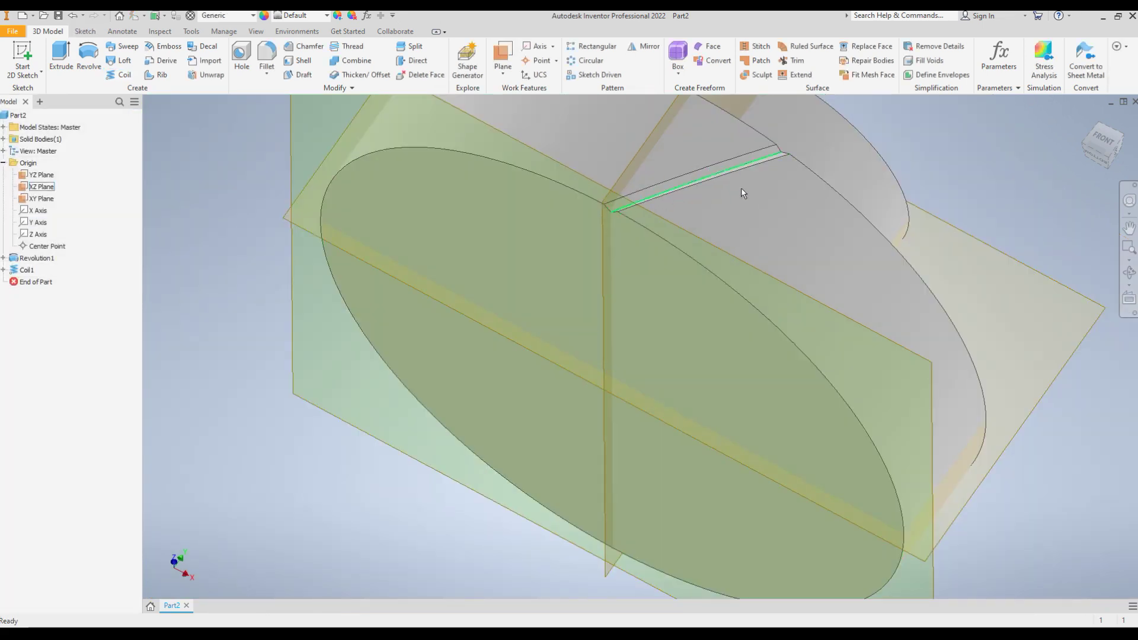
Step: Create a circular pattern of the coil cut around the disc's axis with 80 occurrences over 360 degrees
left_click(605, 220)
key("Escape")
key("Home")
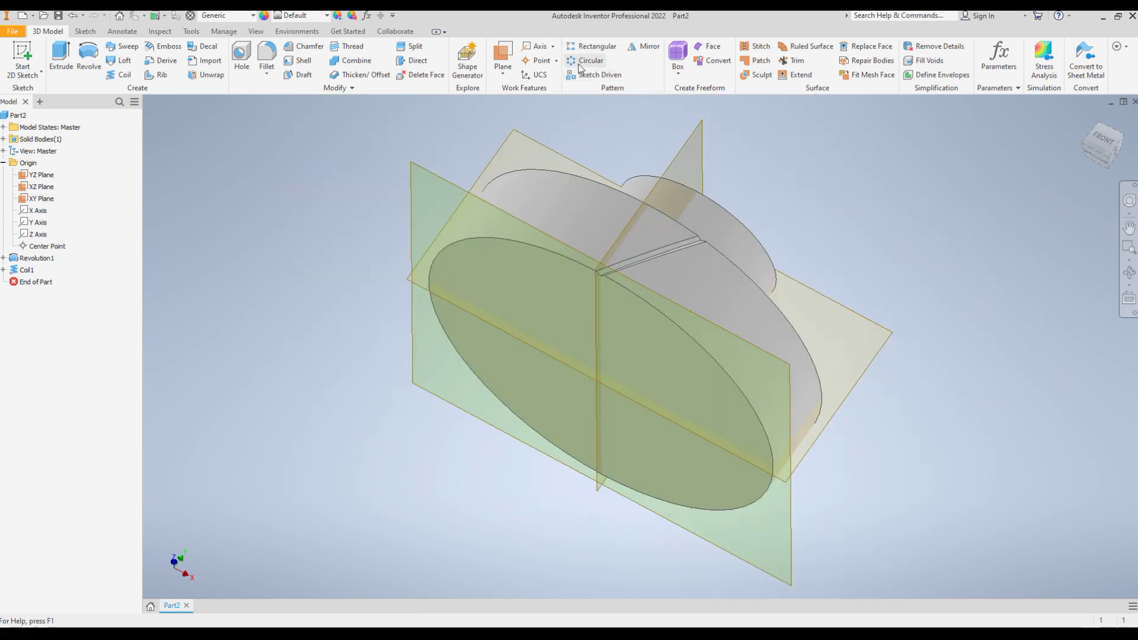
left_click(581, 61)
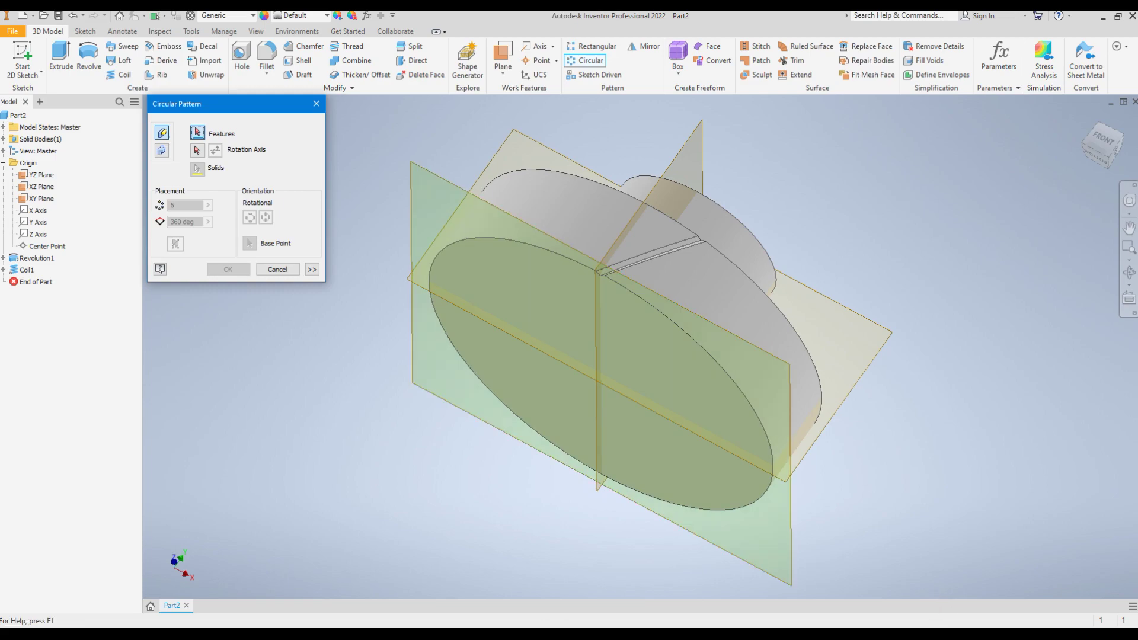
key("alt+Tab")
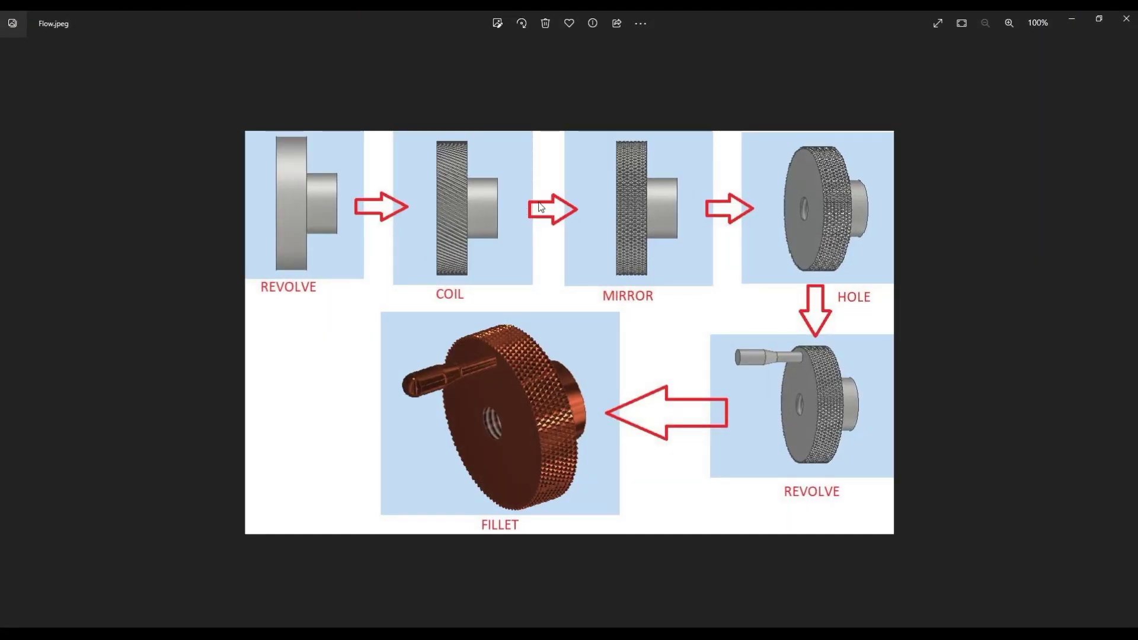
left_click(1070, 21)
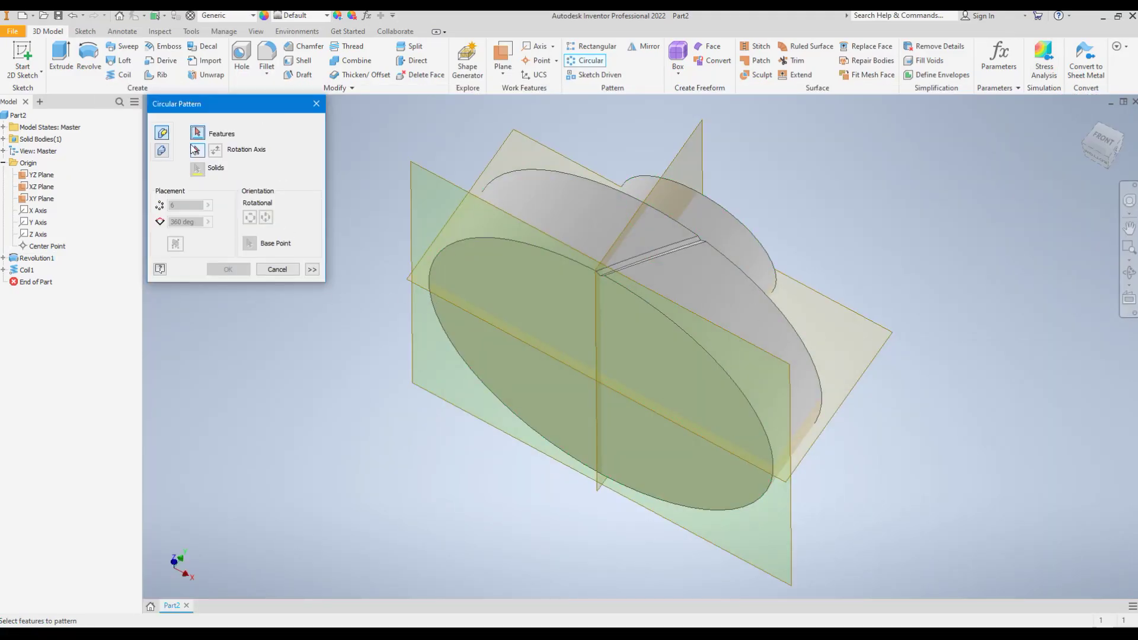
left_click(26, 270)
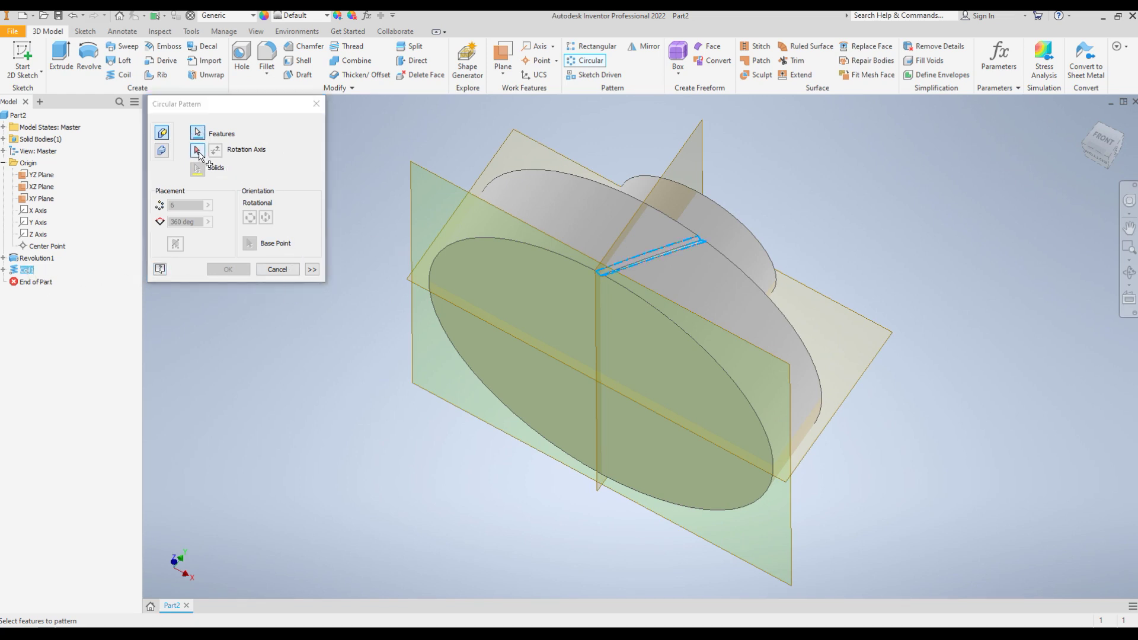
left_click(197, 150)
left_click(565, 221)
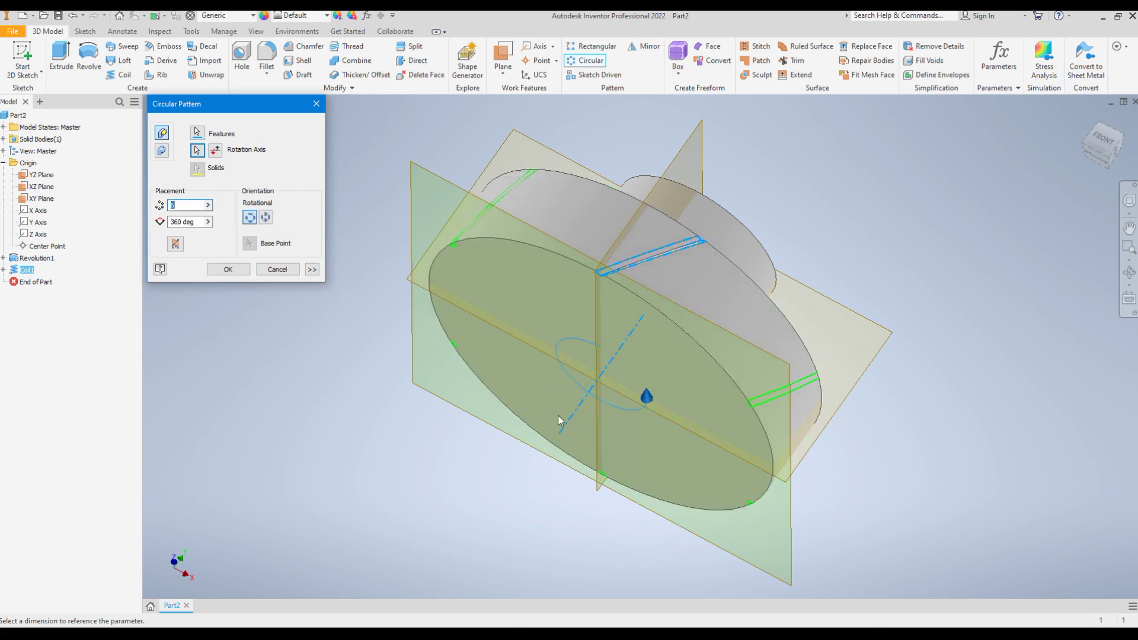
type("80")
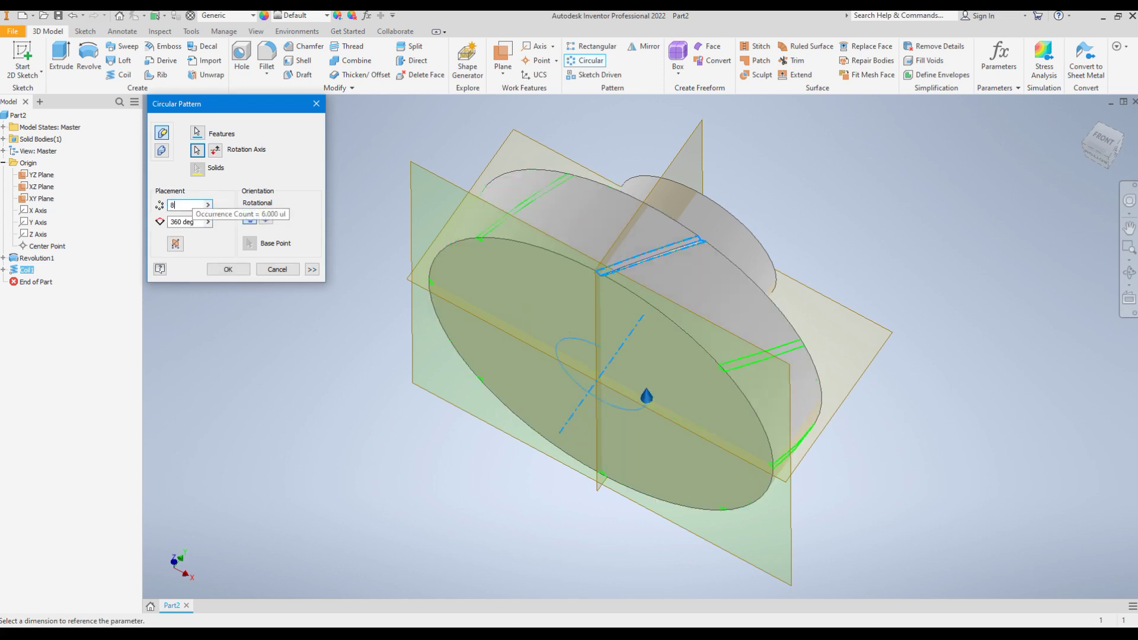
left_click(229, 270)
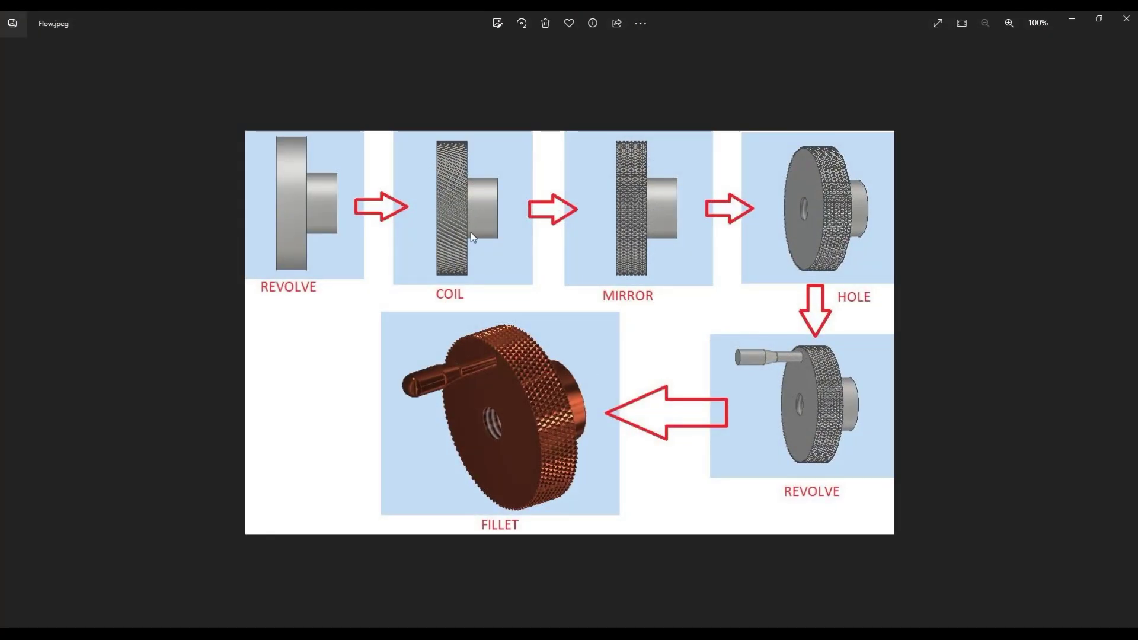
Step: Mirror the coil cut and its circular pattern about the YZ plane to form the crossed knurling
left_click(1074, 22)
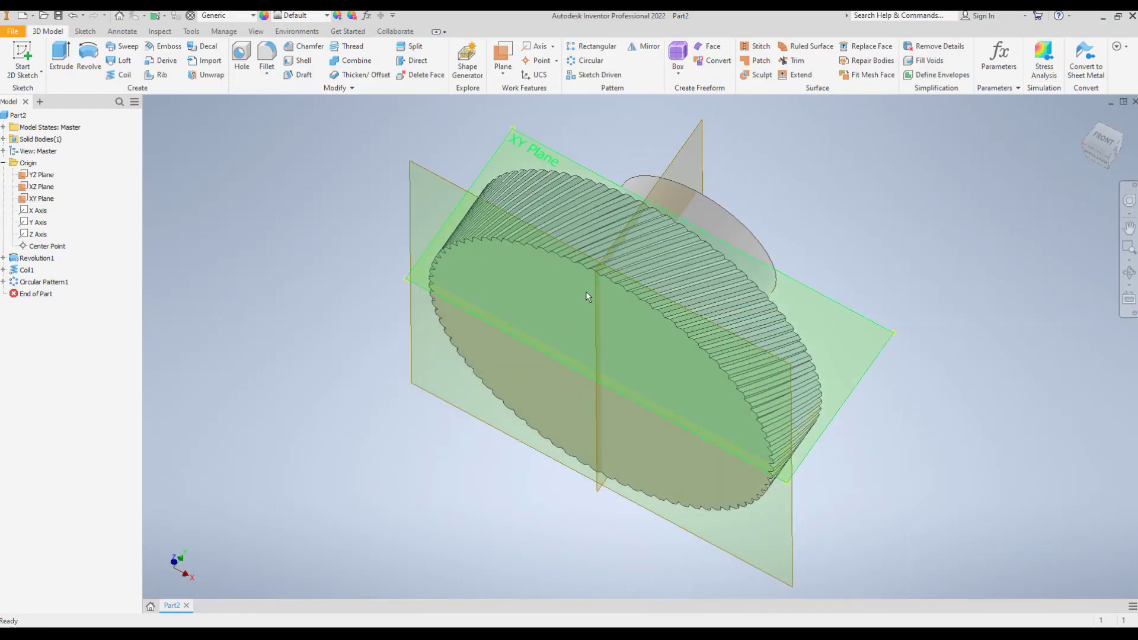
left_click(645, 46)
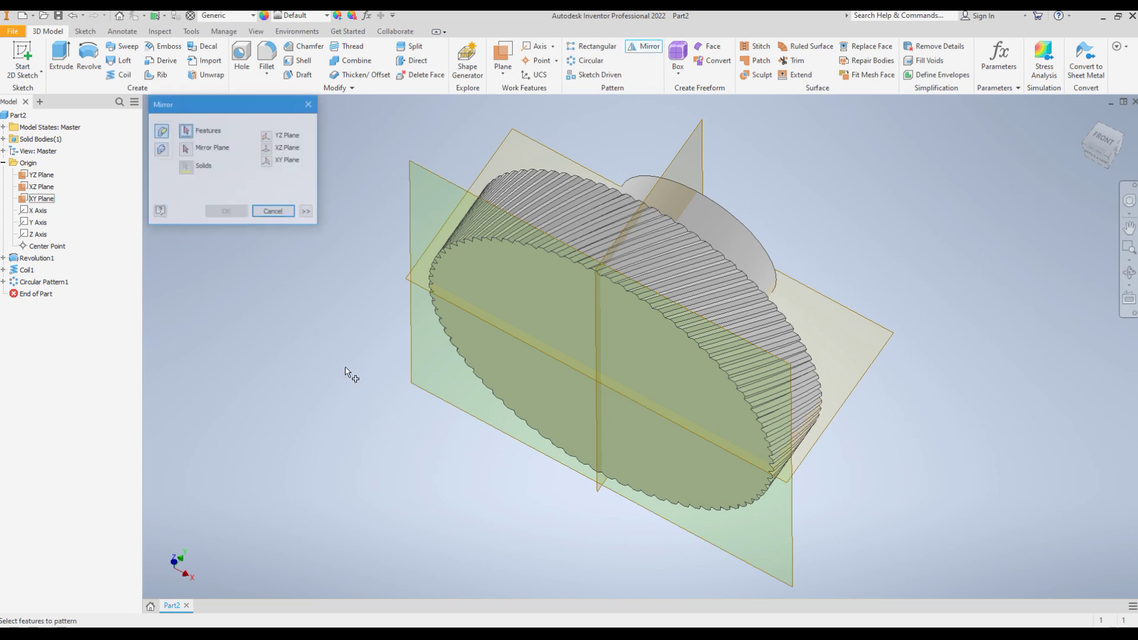
left_click(24, 283, "shift")
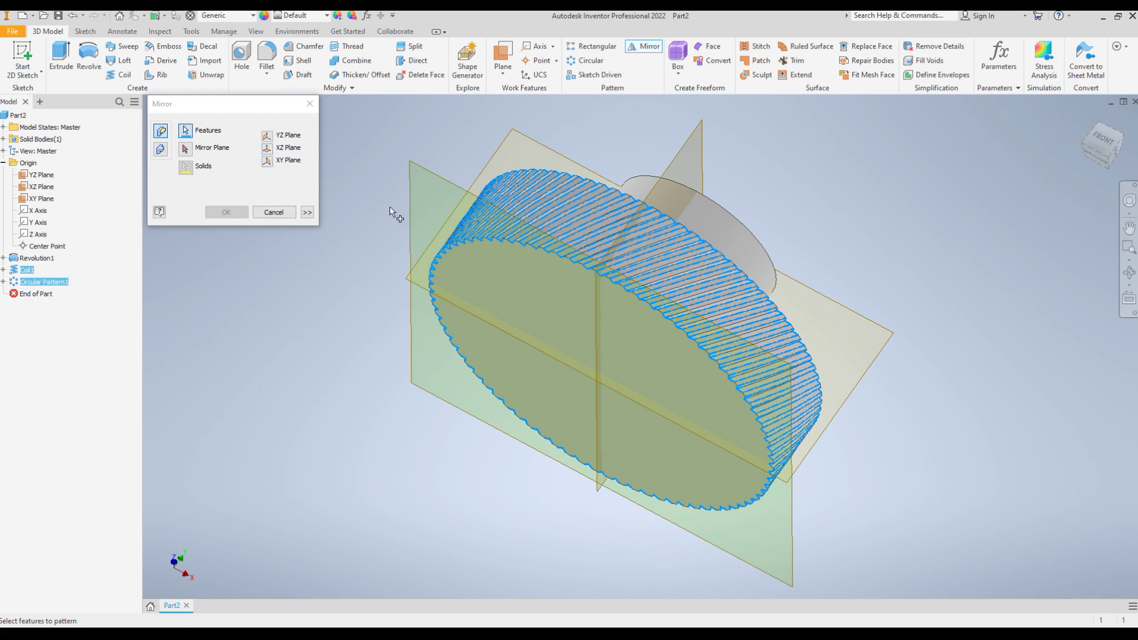
left_click(699, 153)
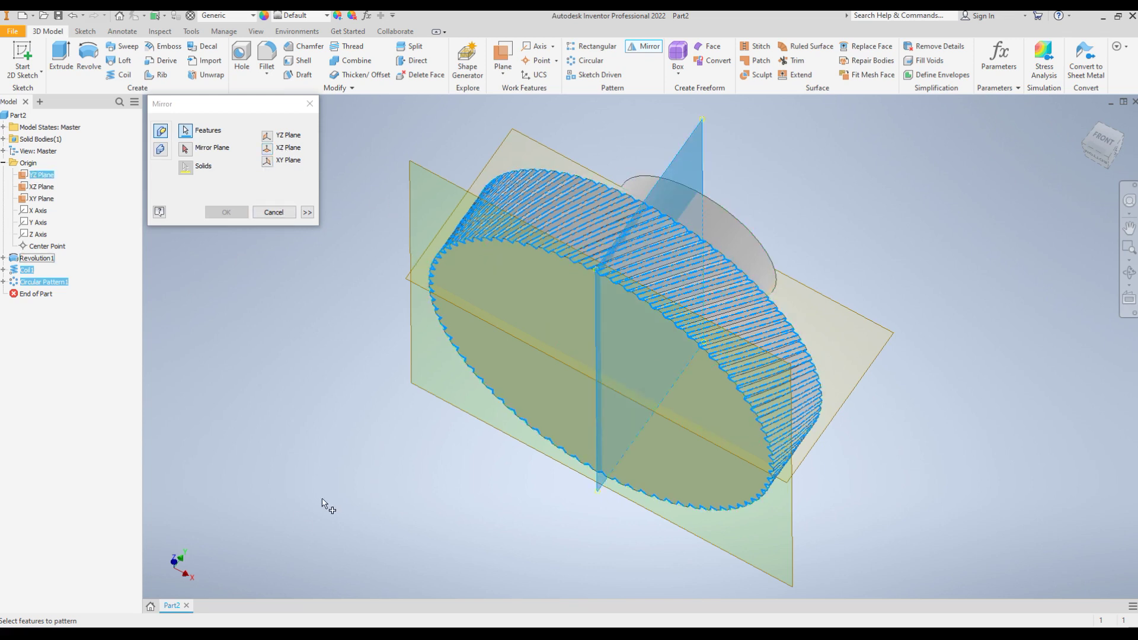
left_click(186, 149)
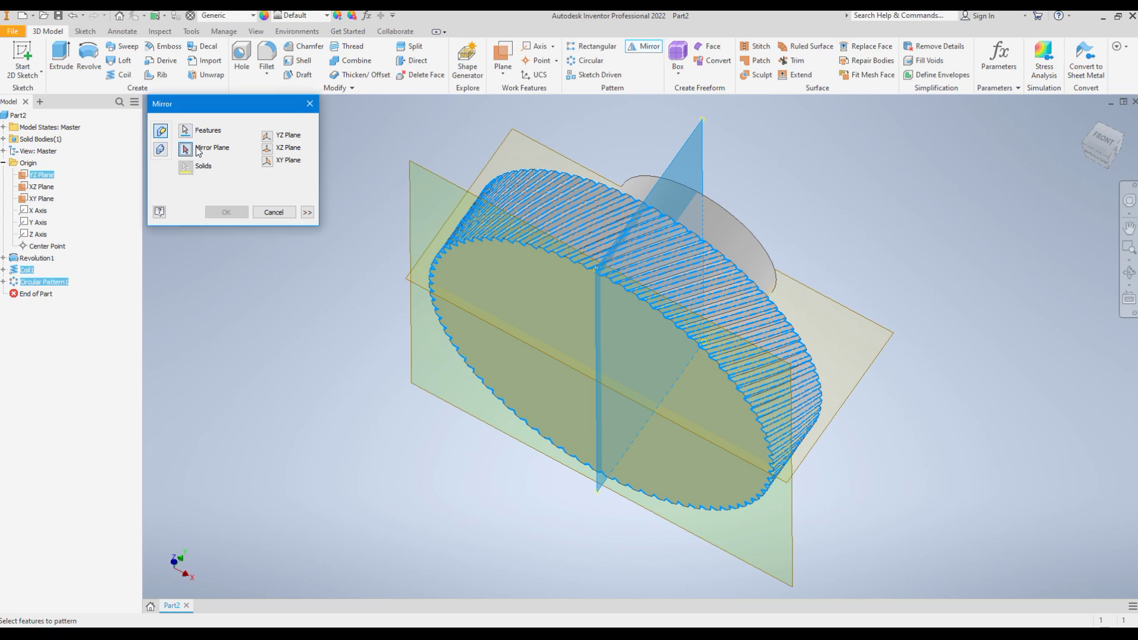
left_click(688, 157)
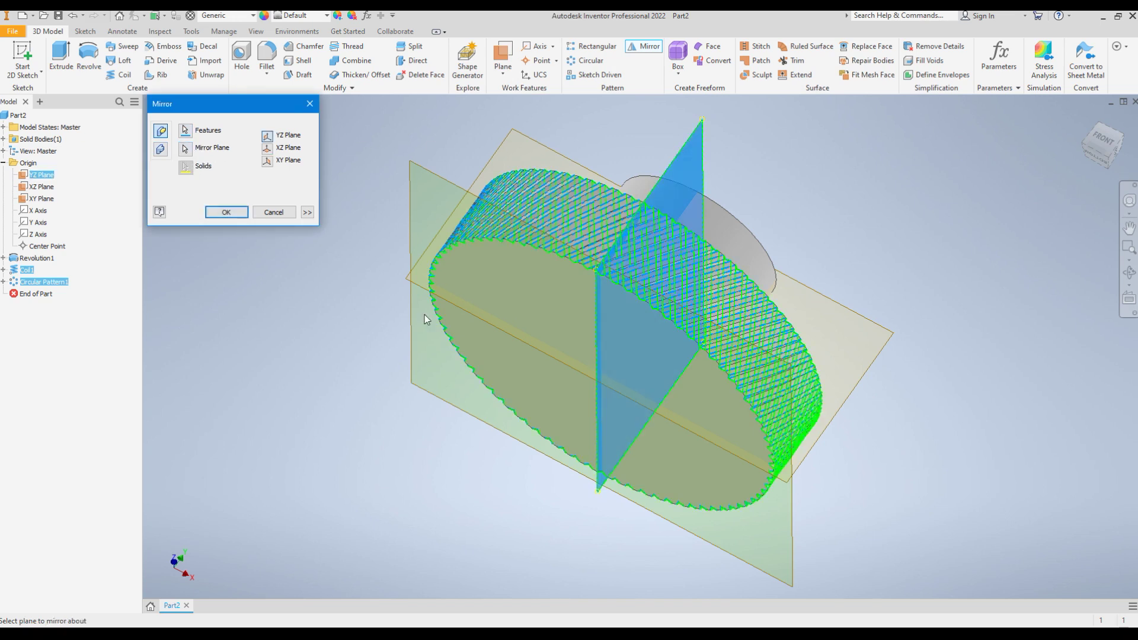
left_click(211, 215)
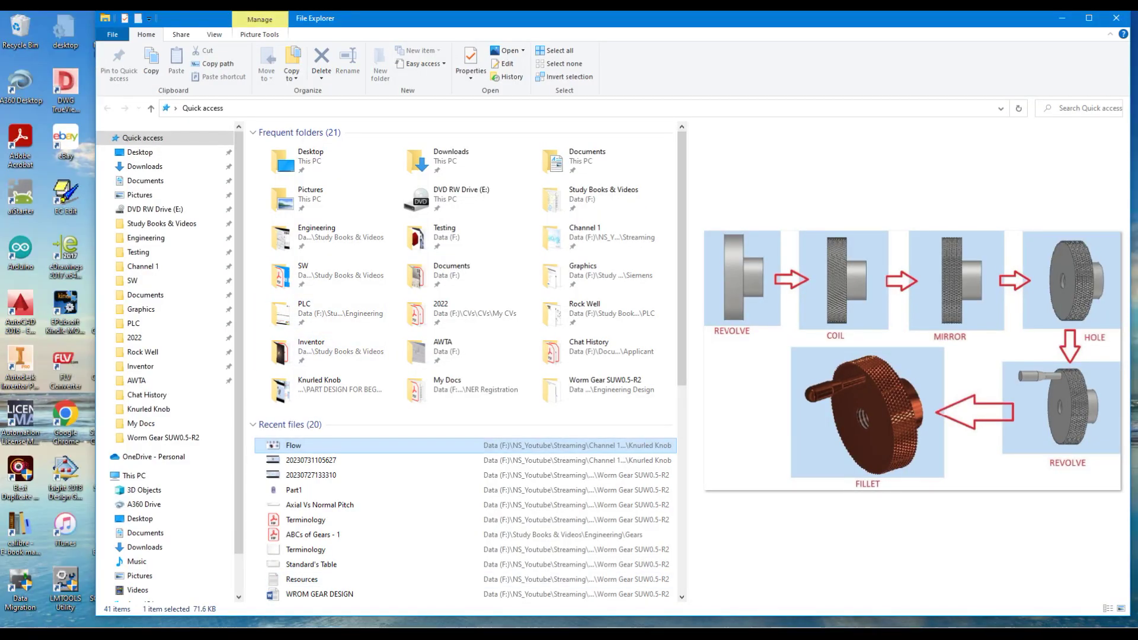
Step: Compare the knurled rim with the Flow.jpeg reference image and close the image
left_click(1062, 17)
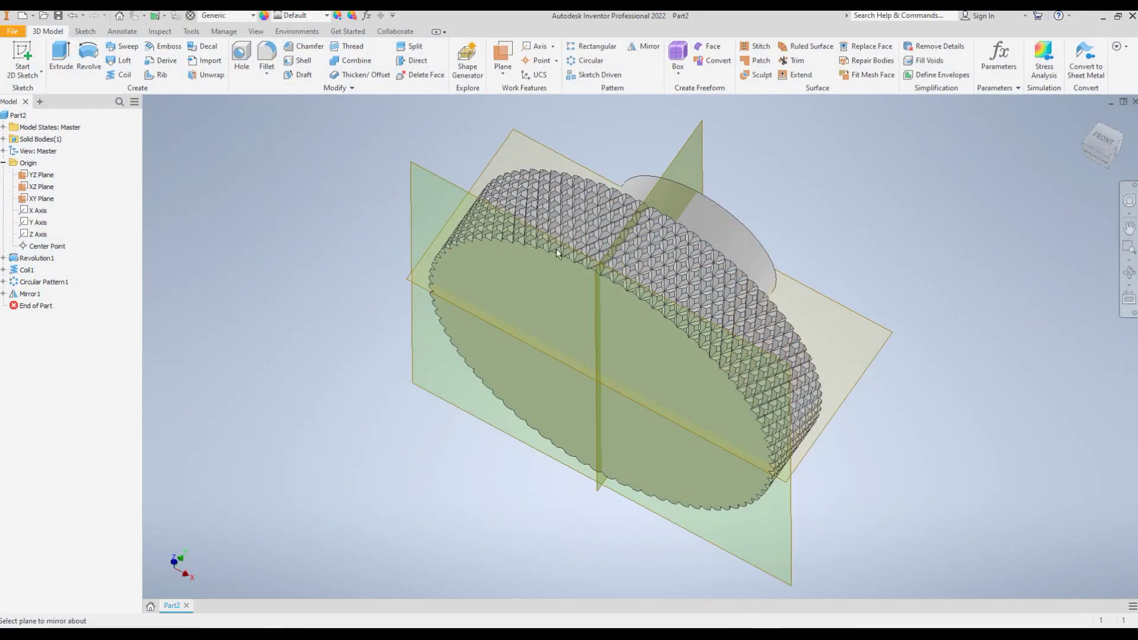
middle_click_drag(312, 386, 284, 348, "shift")
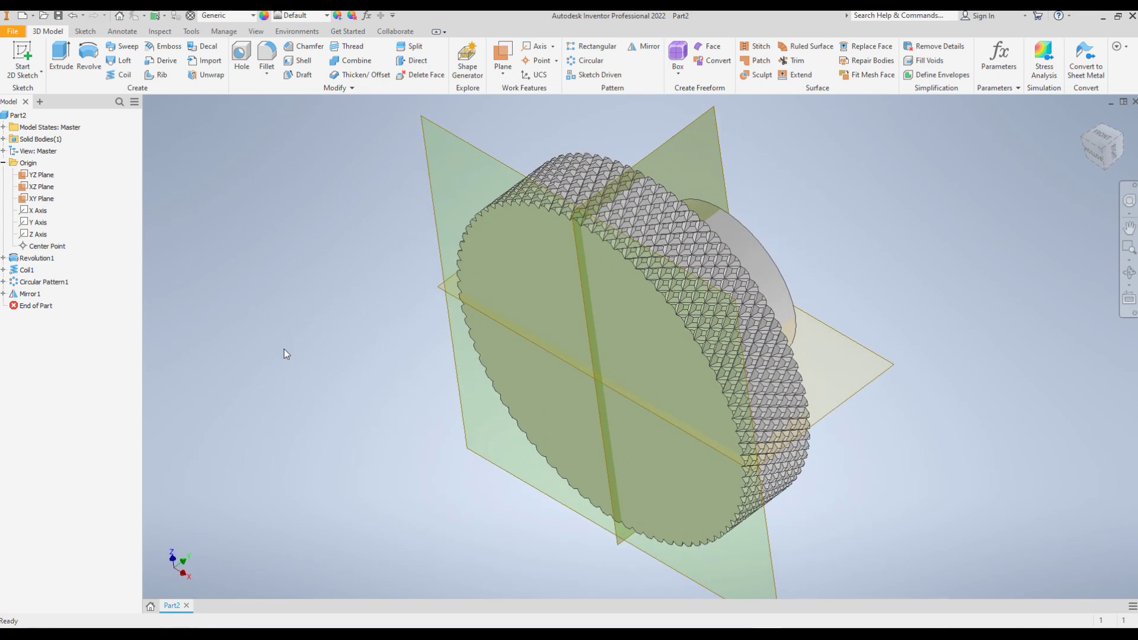
key("alt+Tab")
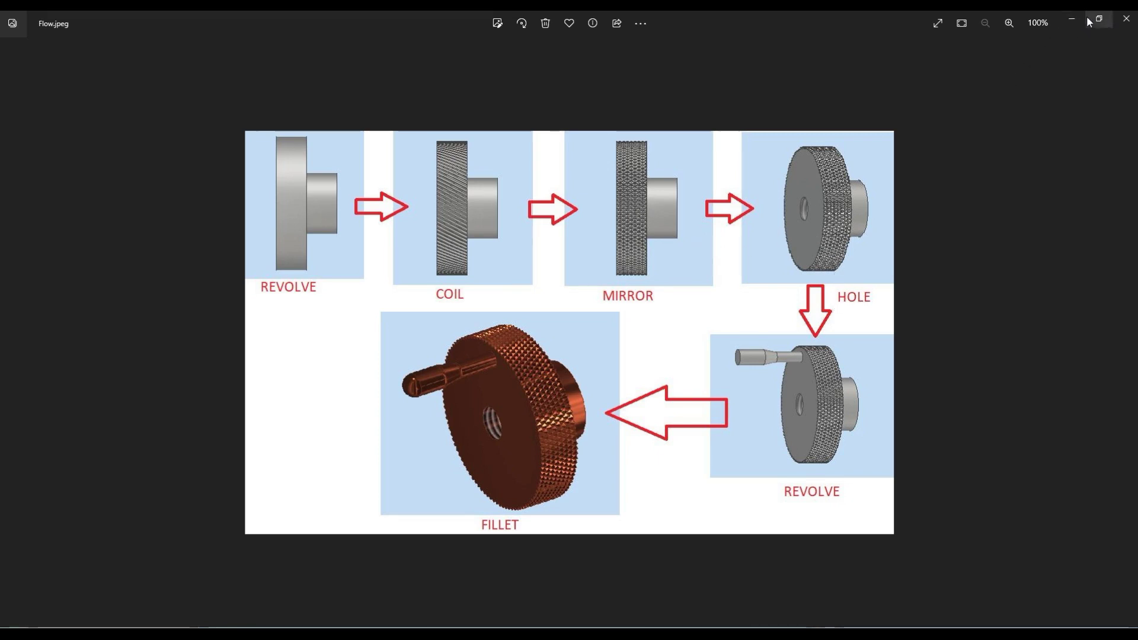
left_click(1127, 18)
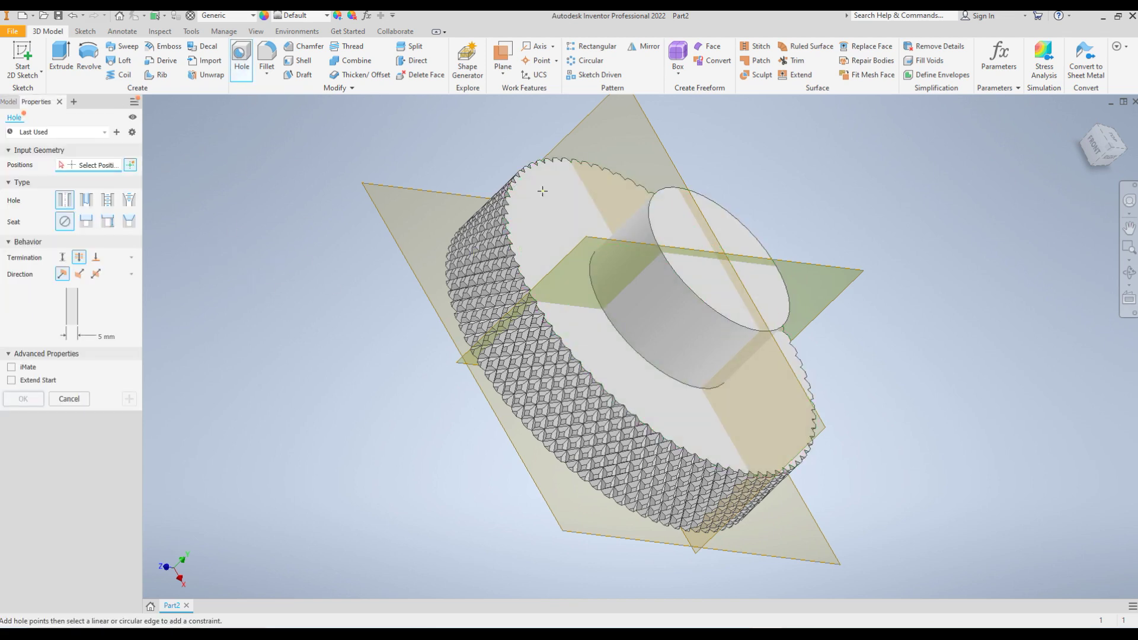
Step: Place a tapped hole on the hub's end face, concentric with its circular edge
left_click(728, 234)
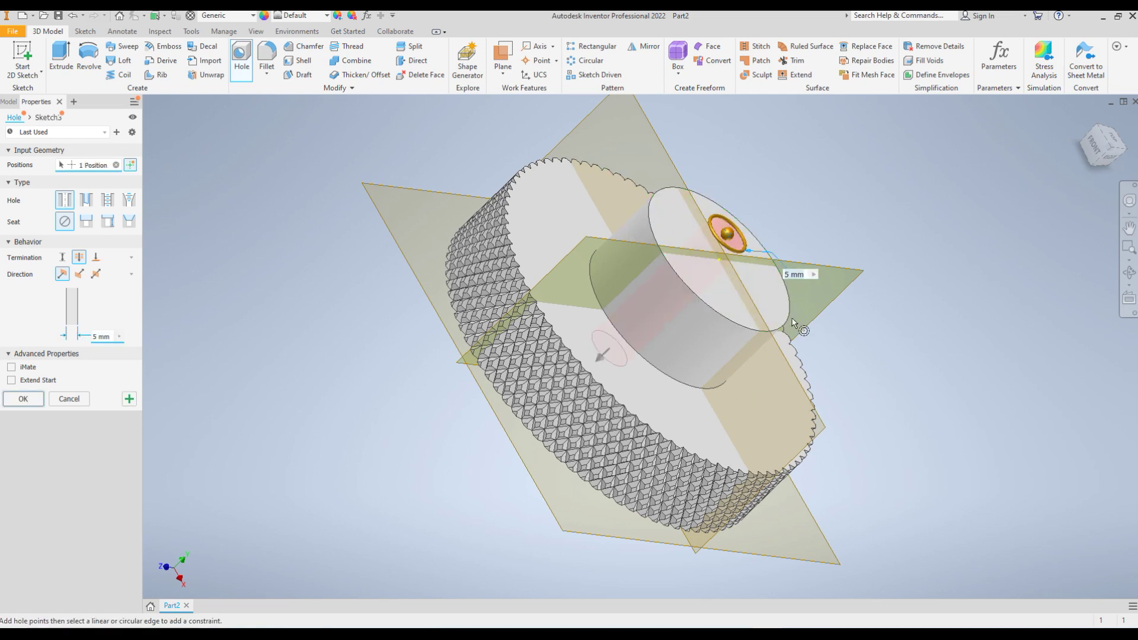
left_click(684, 334)
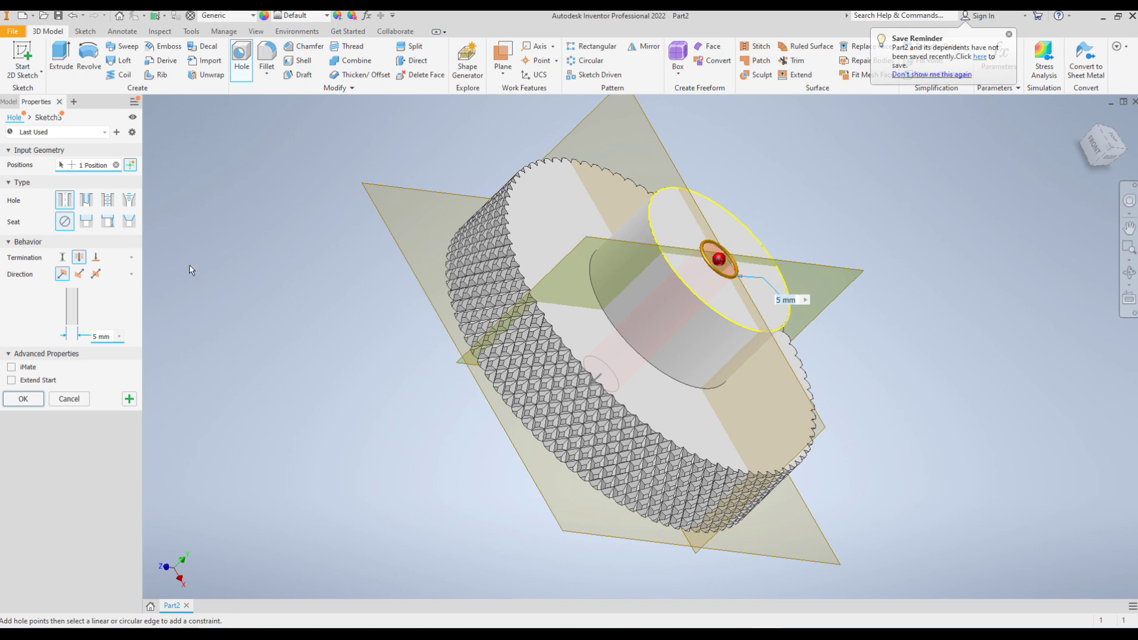
left_click(106, 201)
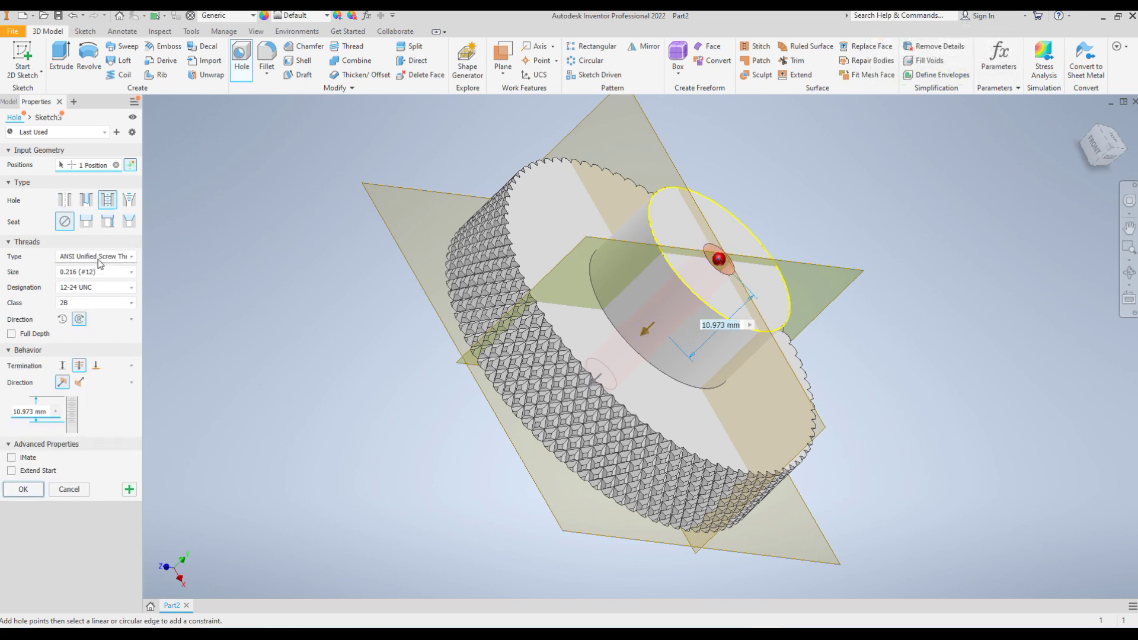
Step: Set the hole's thread to ANSI Metric M Profile, size 10, and create it through the whole wheel
left_click(132, 259)
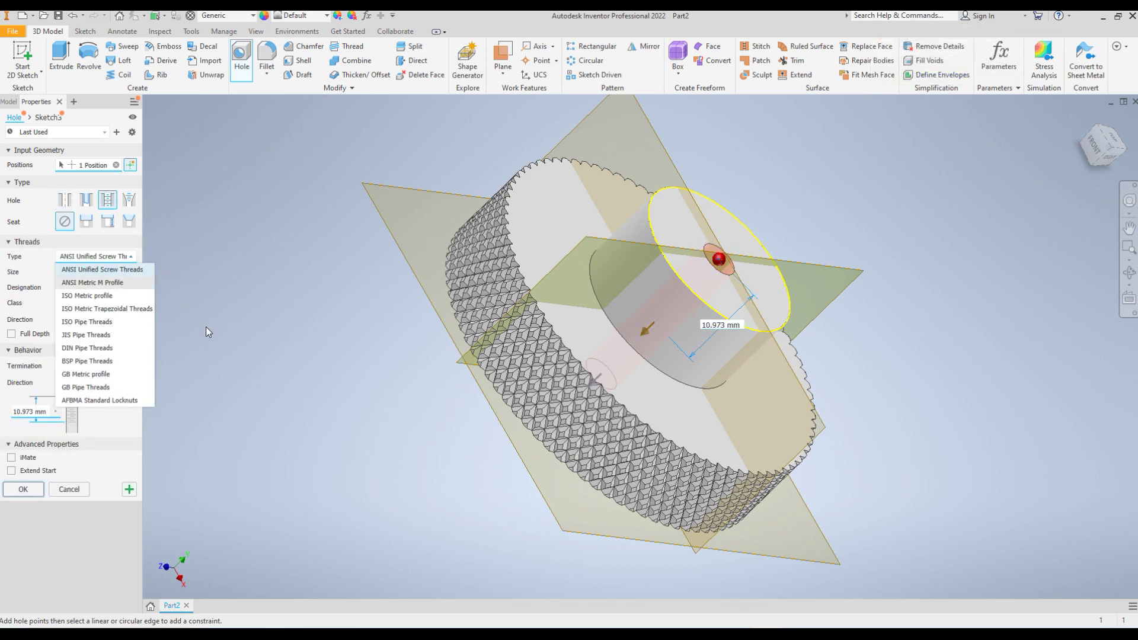
key("Return")
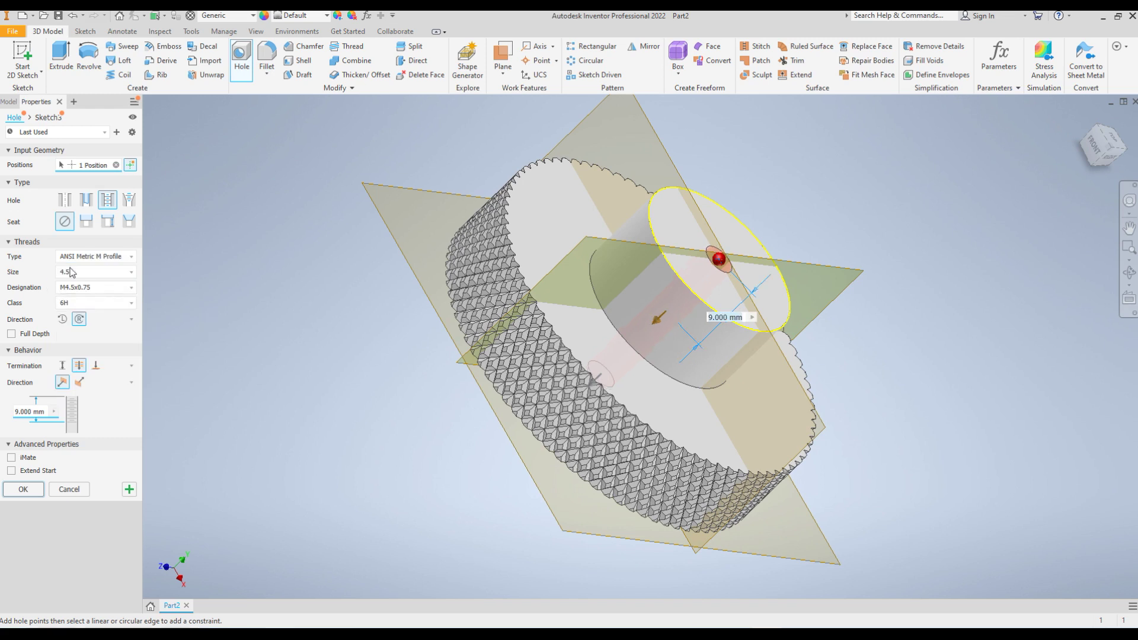
left_click(131, 272)
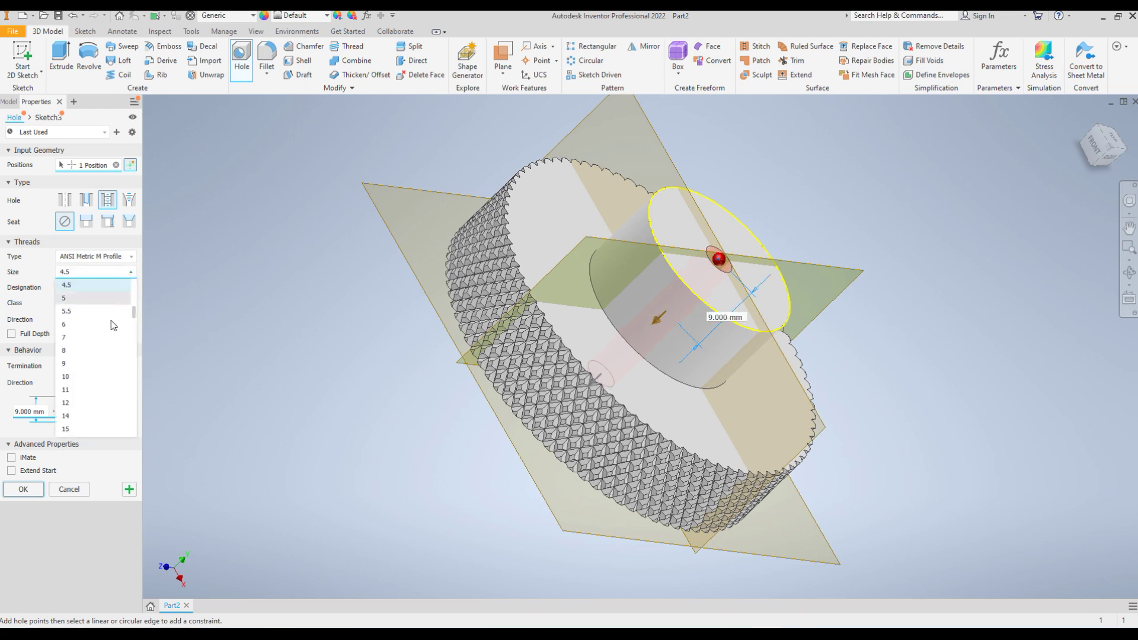
key("Return")
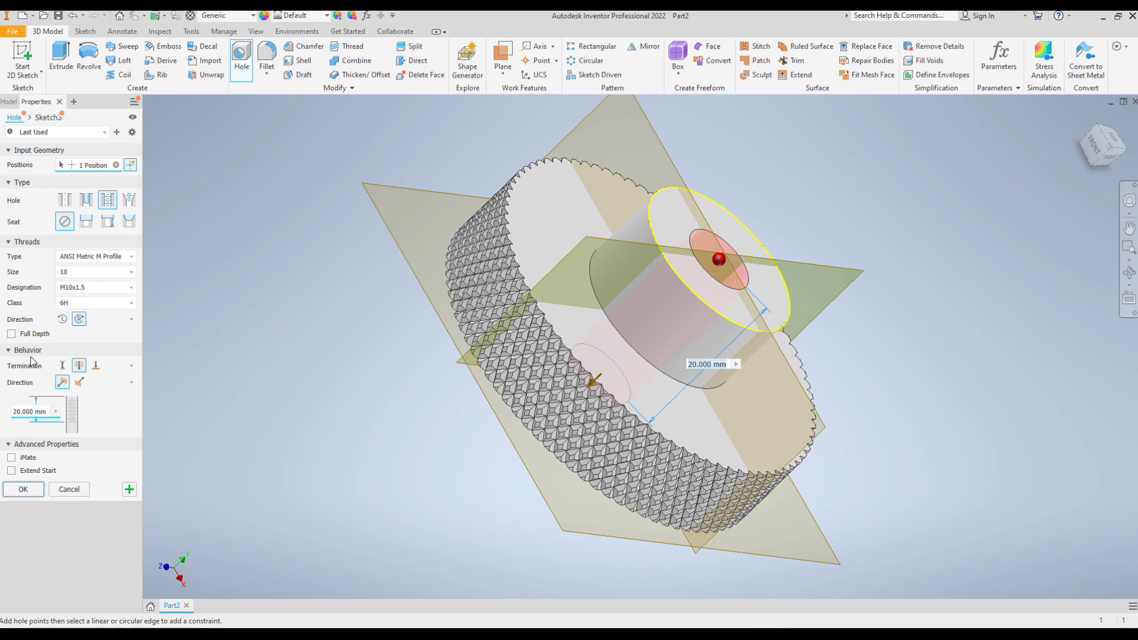
middle_click_drag(259, 377, 81, 404, "shift")
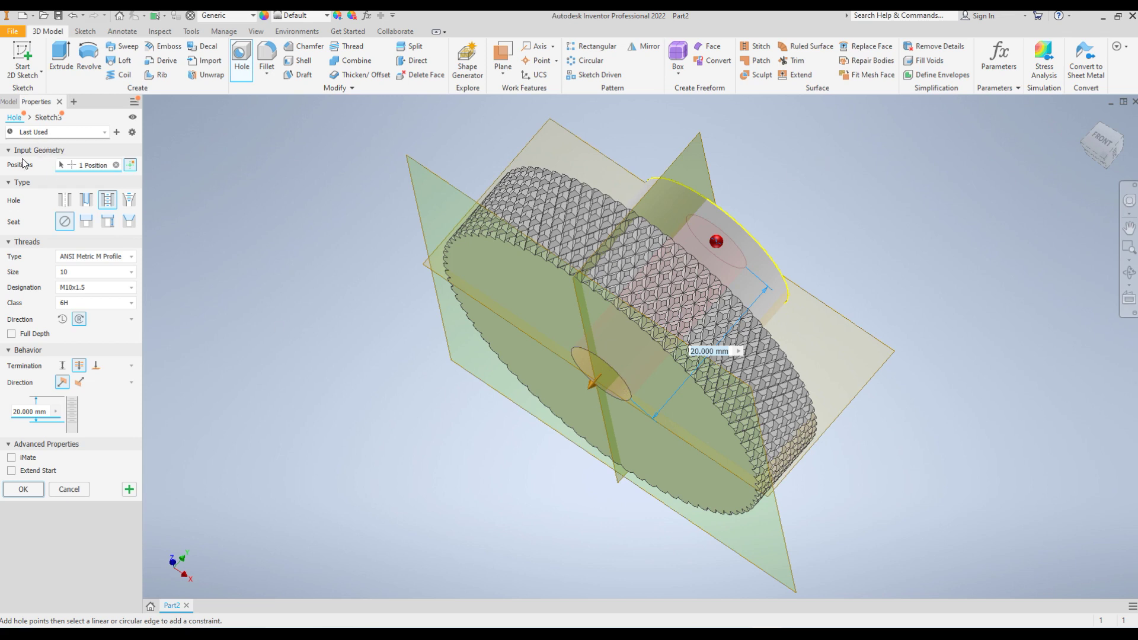
left_click(24, 490)
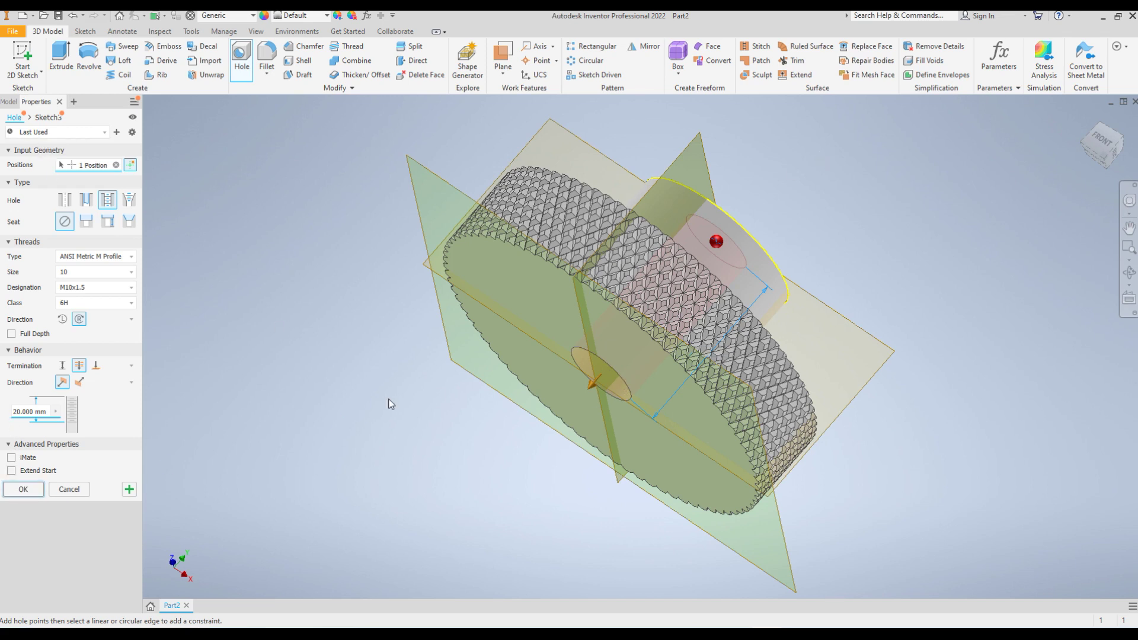
Step: Start a new 2D sketch on the XY plane
middle_click_drag(390, 403, 259, 328, "shift")
middle_click_drag(399, 351, 385, 332, "shift")
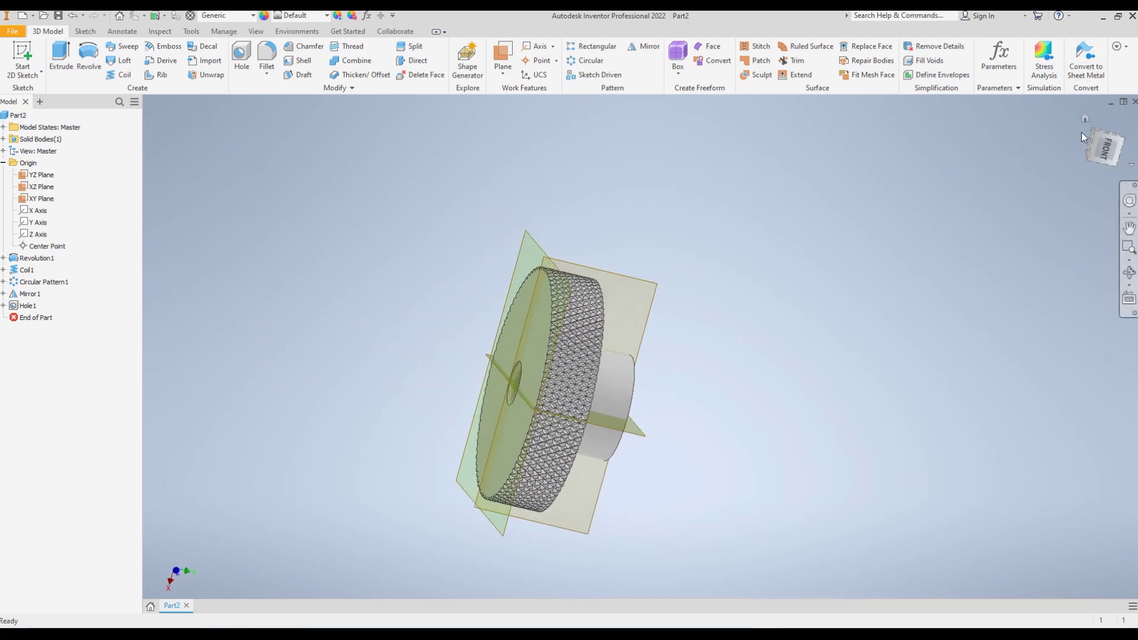
left_click(1082, 120)
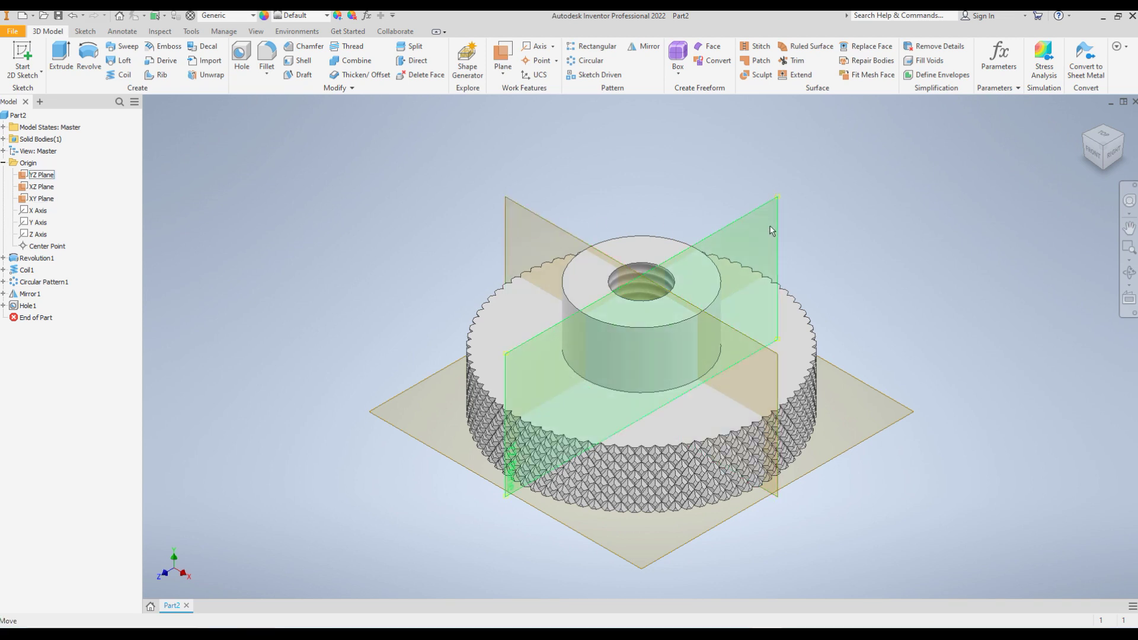
left_click(524, 210)
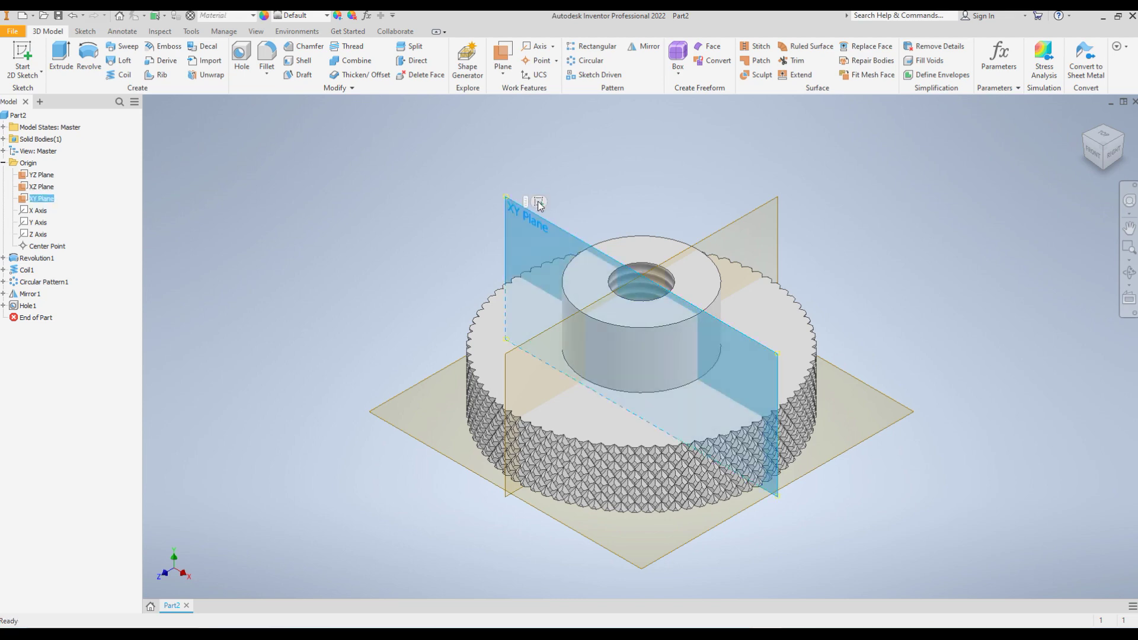
left_click(538, 203)
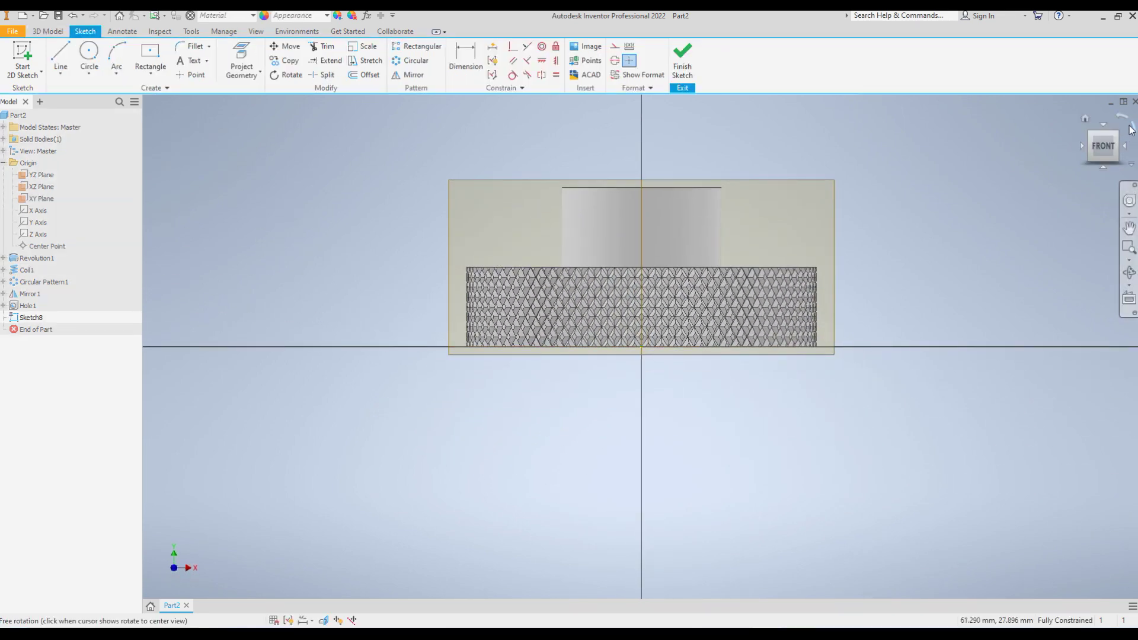
left_click(1132, 128)
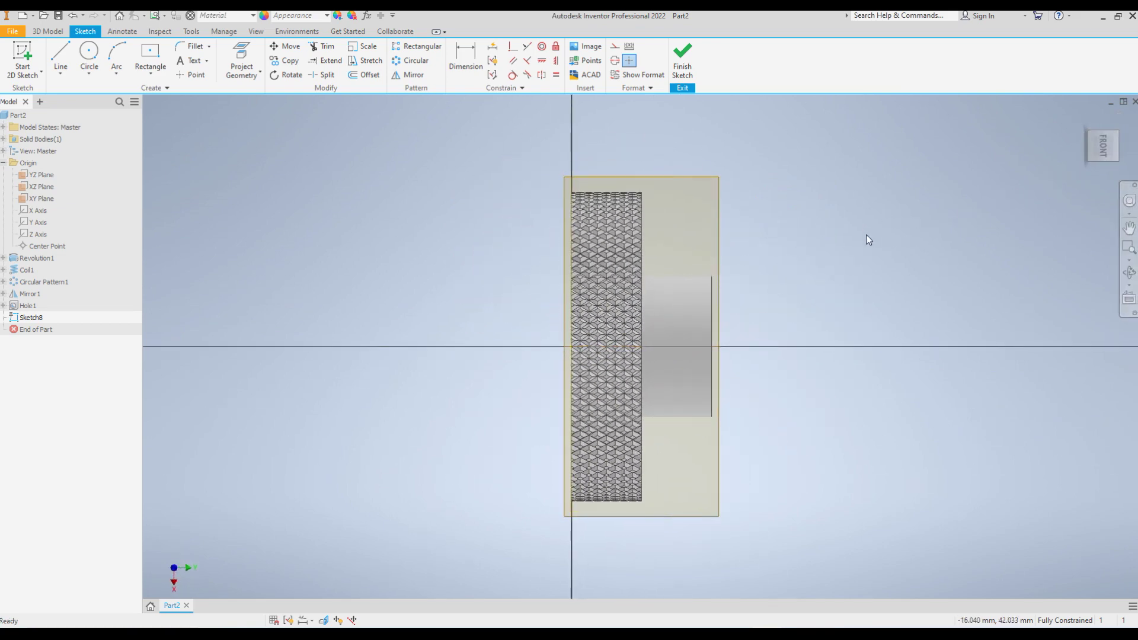
Step: Draw a closed handle profile with a sloped step, about 24 mm long, beside the knurled disc's flat face
left_click(64, 56)
scroll(549, 264, "up", 2)
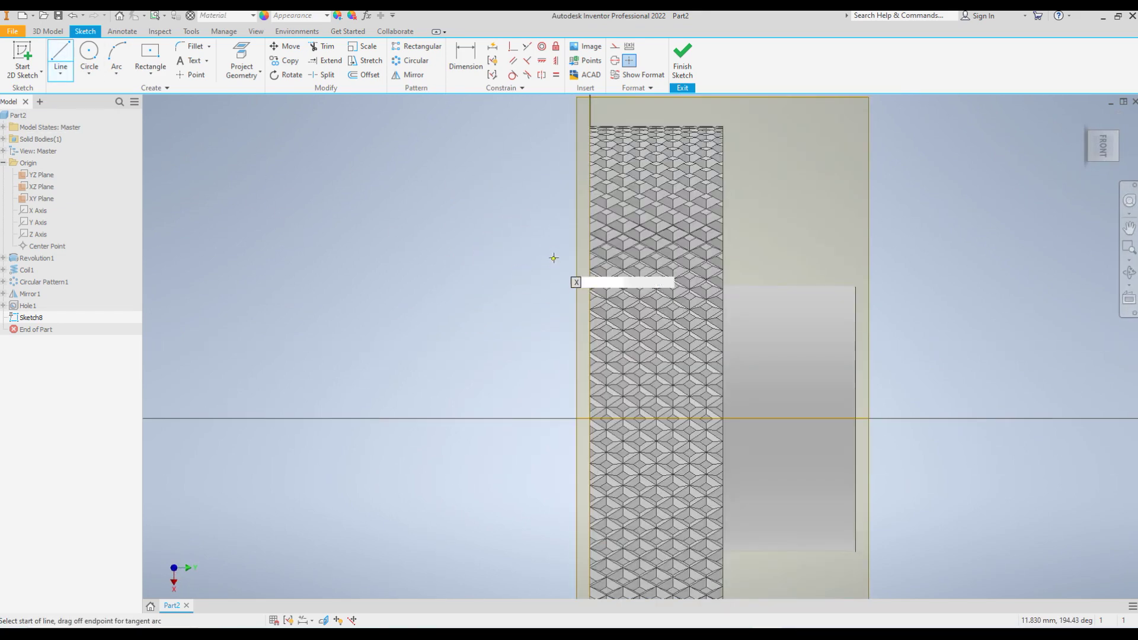
left_click(584, 218)
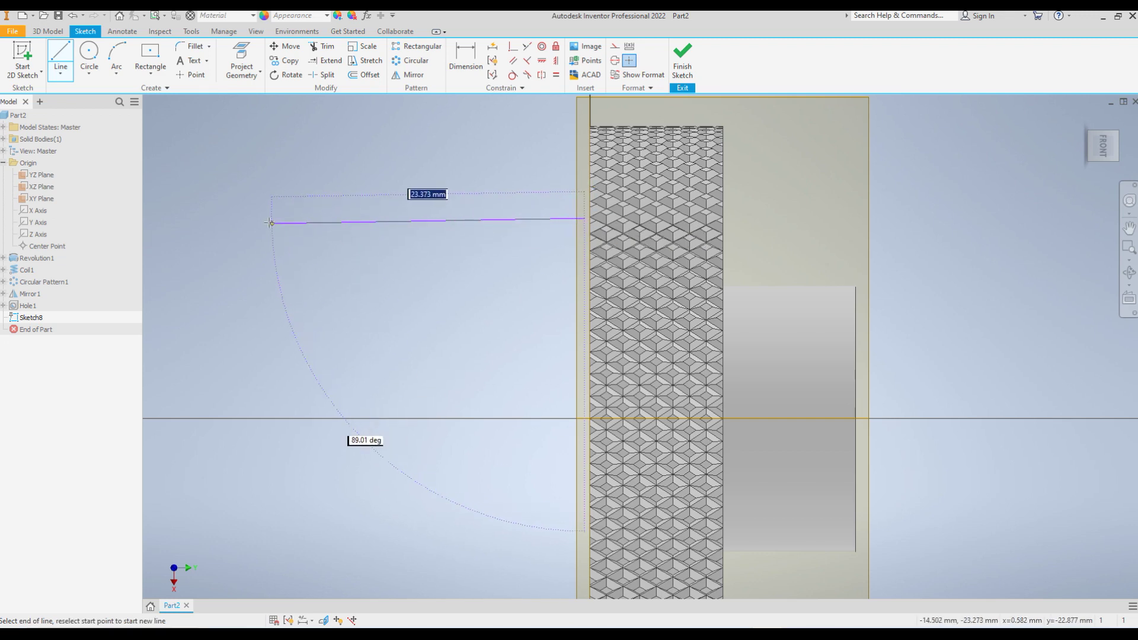
left_click(262, 218)
left_click(263, 179)
left_click(424, 179)
left_click(465, 194)
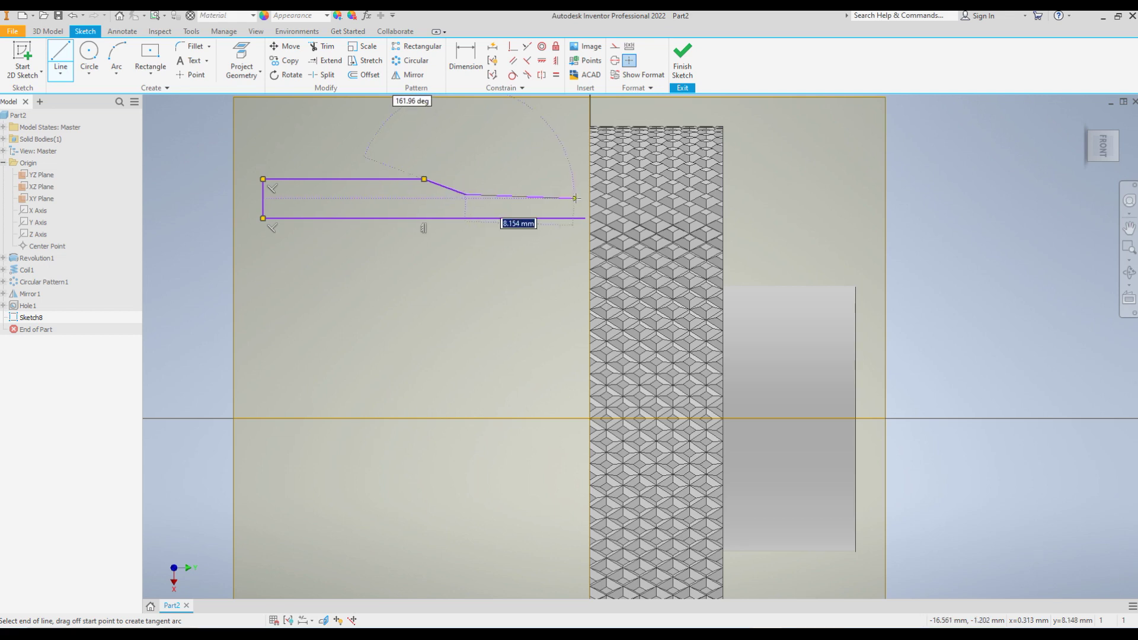
left_click(584, 195)
left_click(585, 219)
key("Escape")
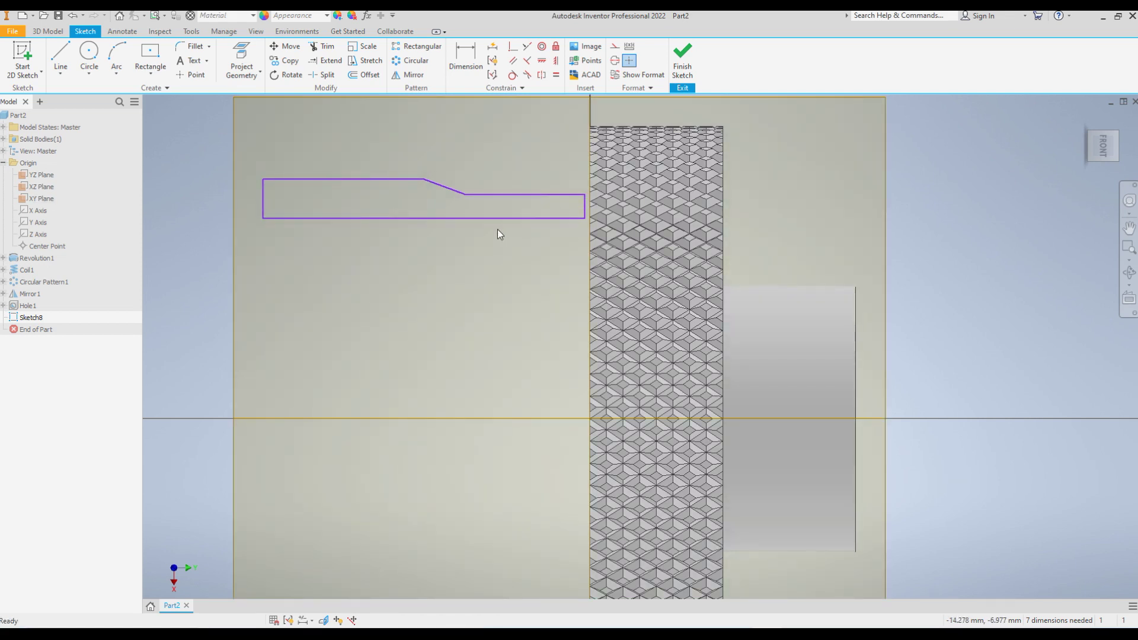
Step: Constrain the profile's near end to the disc's flat face and dimension its long straight edge 18 mm from the wheel's axis
left_click(543, 61)
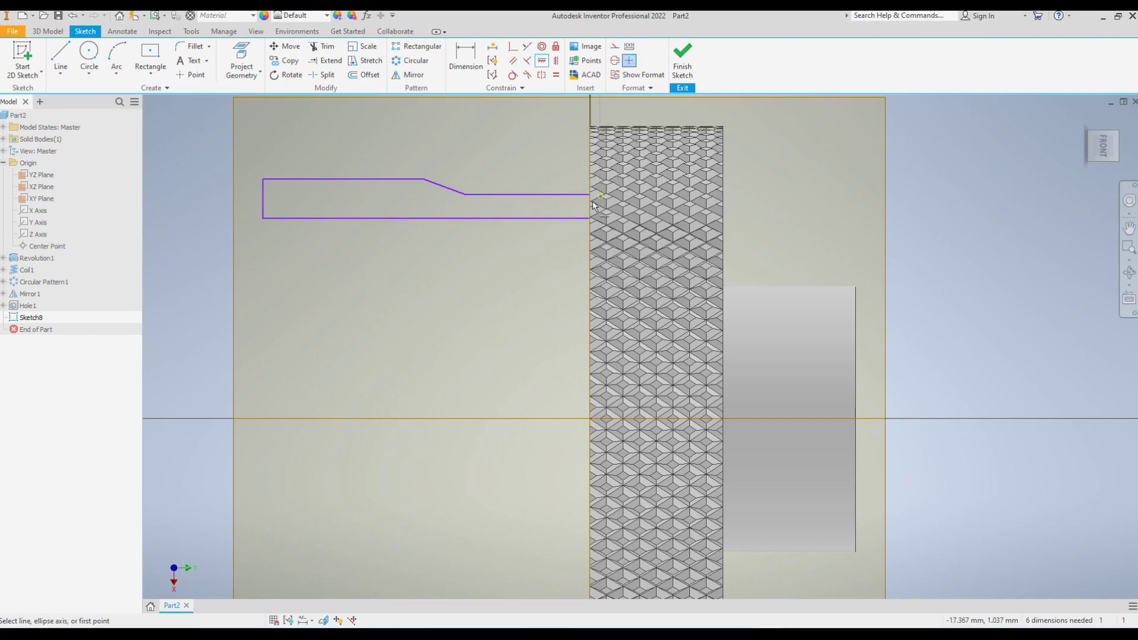
left_click(468, 78)
left_click(502, 218)
left_click(586, 419)
left_click(526, 321)
type("18")
key("Return")
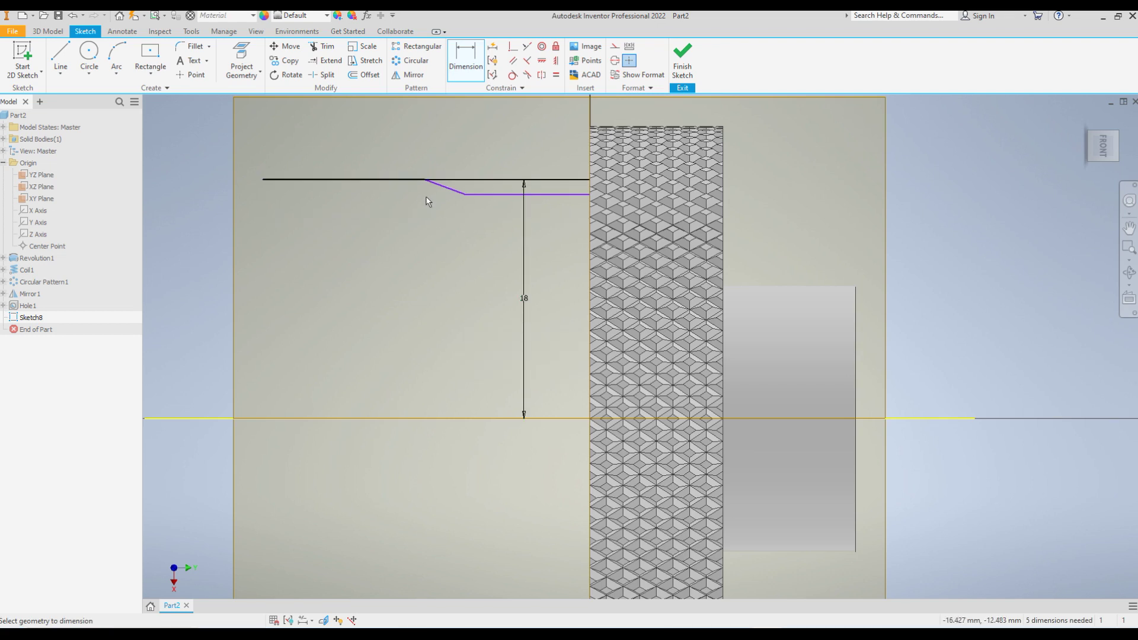
Step: Move the profile's stepped side outward past the long straight edge and set the narrow section's width to 2 mm
key("Escape")
mouse_move(417, 180)
left_mouse_down()
mouse_move(414, 203)
mouse_move(397, 202)
mouse_move(473, 203)
mouse_move(457, 168)
mouse_move(479, 161)
left_mouse_up()
left_click(465, 59)
left_click(557, 161)
left_click(563, 179)
left_click(565, 172)
type("2")
key("Return")
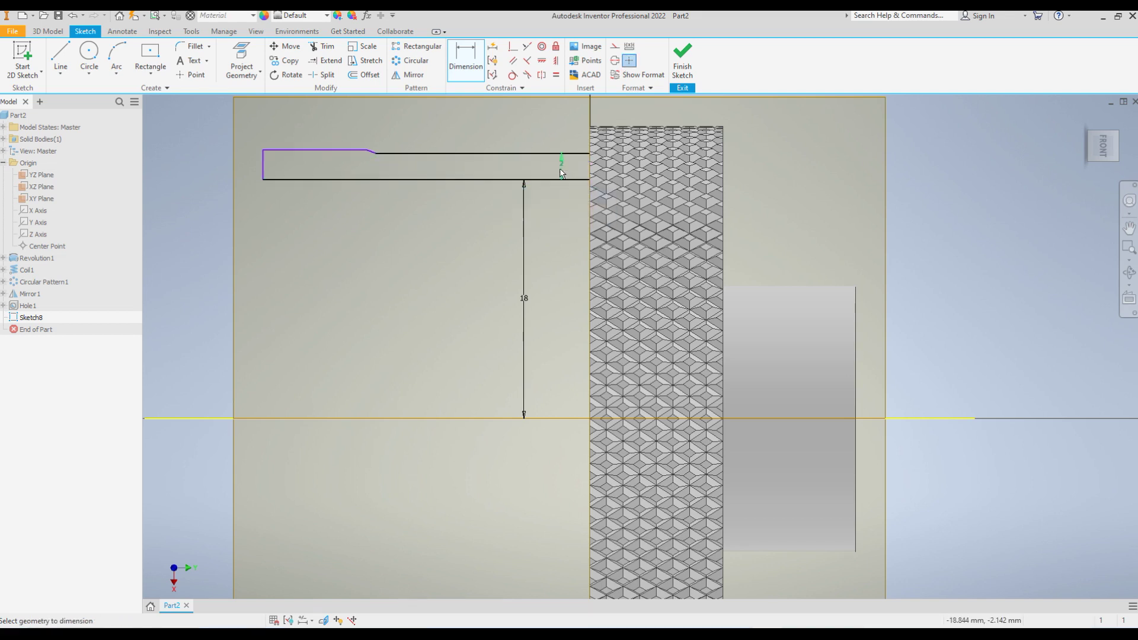
Step: Set the width of the profile's free end to 3 mm
left_click(262, 155)
left_click(244, 159)
type("3")
key("Return")
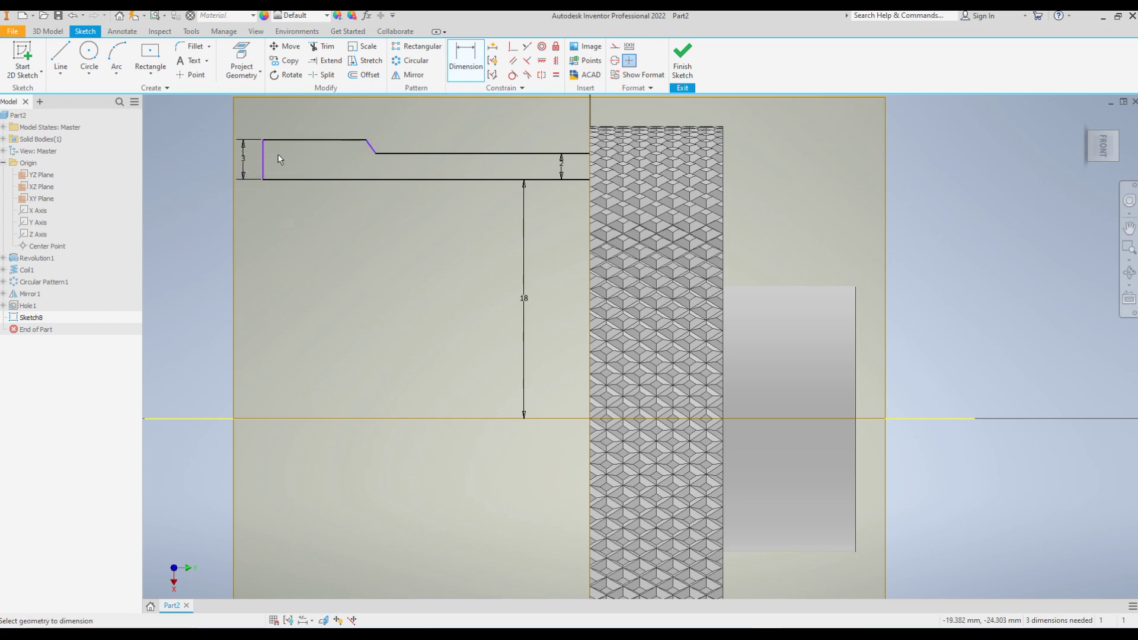
Step: Dimension the narrow section's length and the wide section's length at 10 mm each
left_click(409, 151)
left_click(442, 127)
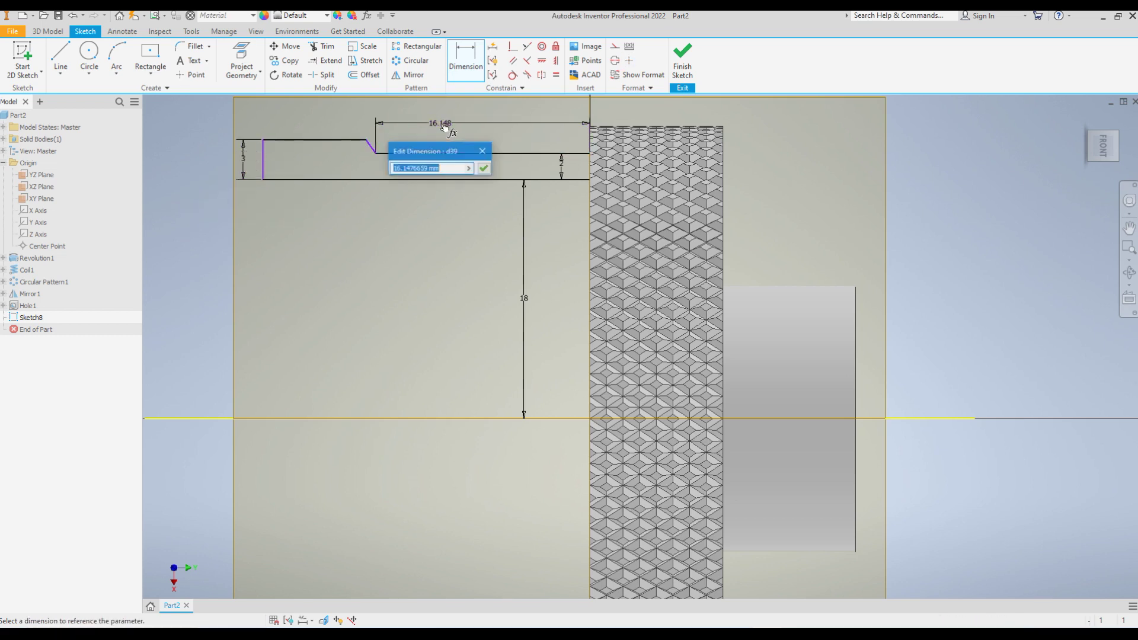
type("10")
key("Return")
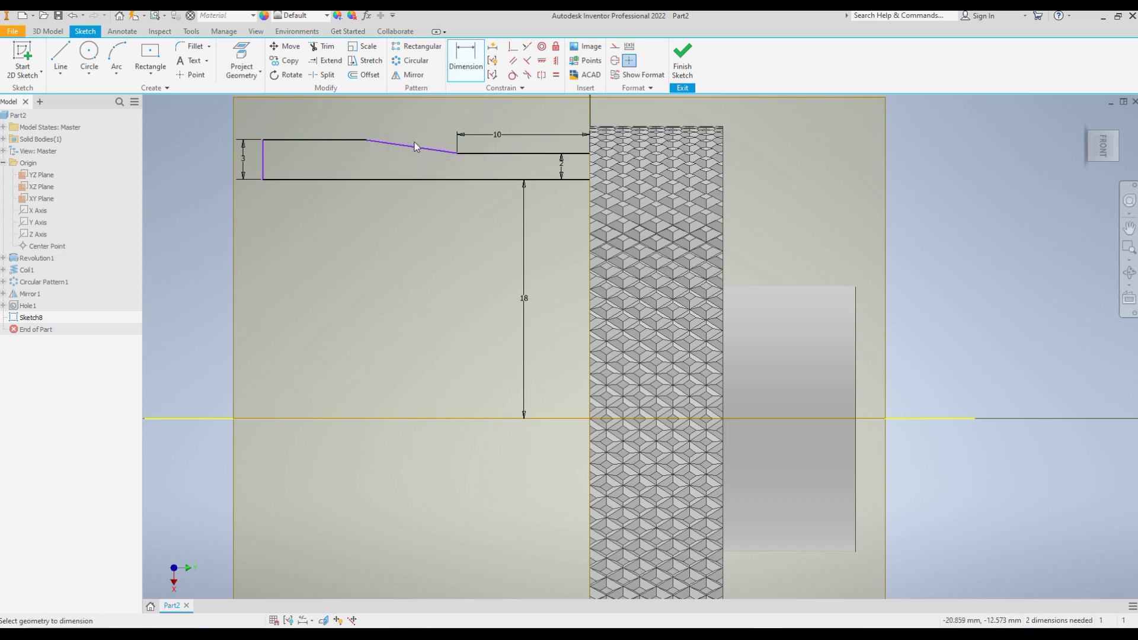
left_click(336, 124)
type("10")
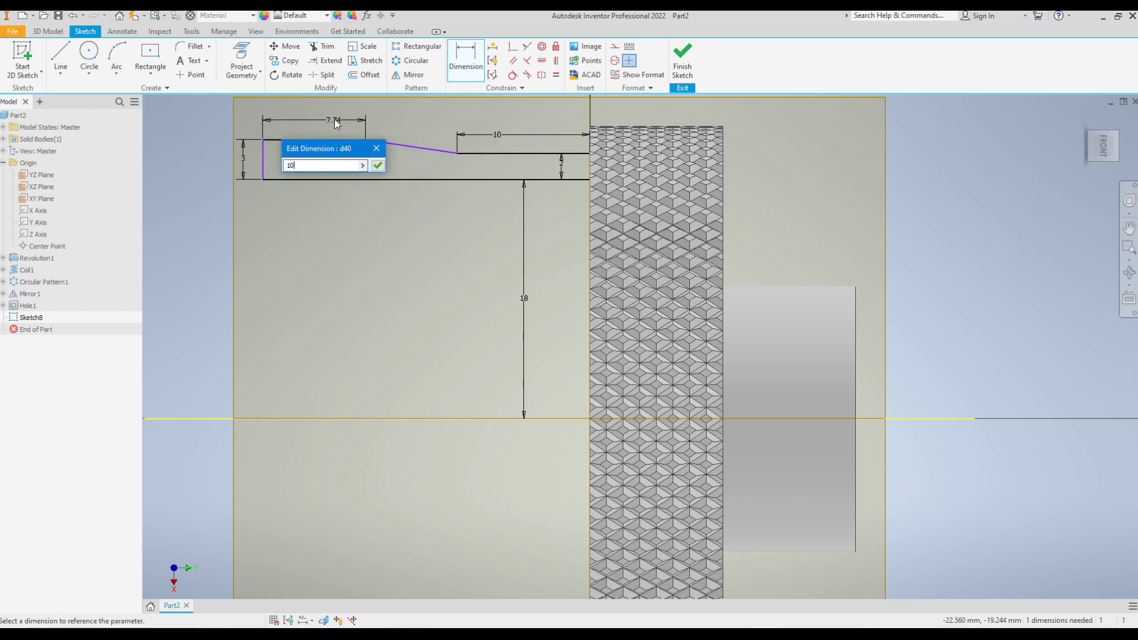
key("Return")
Step: Set the overall length of the handle profile to 25 mm
left_click(374, 178)
left_click(383, 217)
type("25")
key("Return")
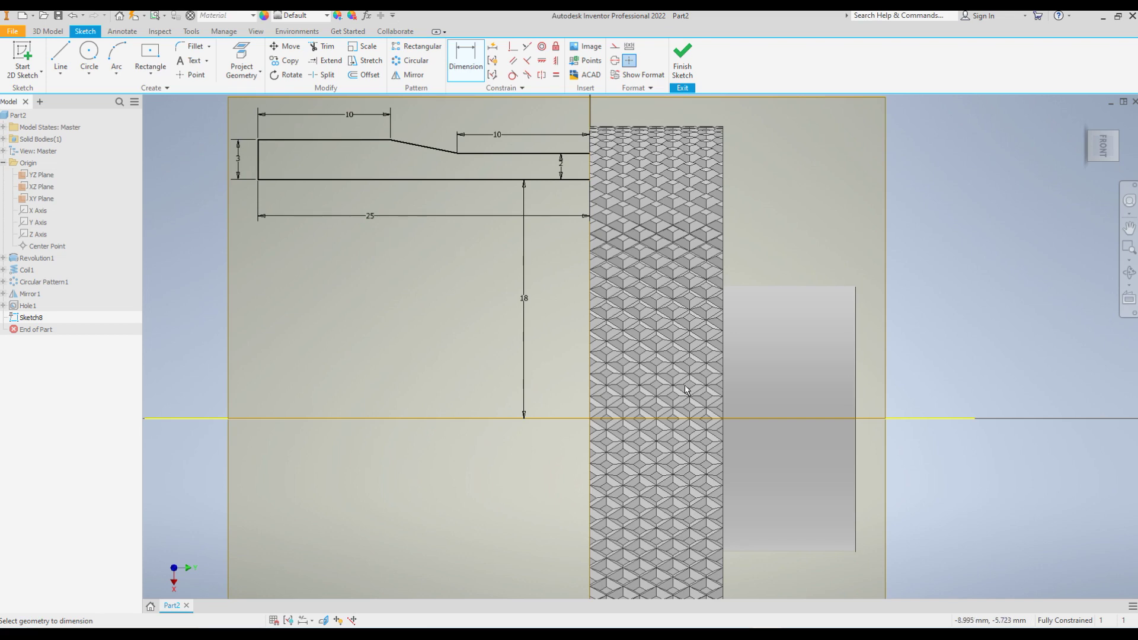
Step: Revolve the handle profile a full 360 degrees about its long straight edge, joined to the handwheel
left_click(48, 31)
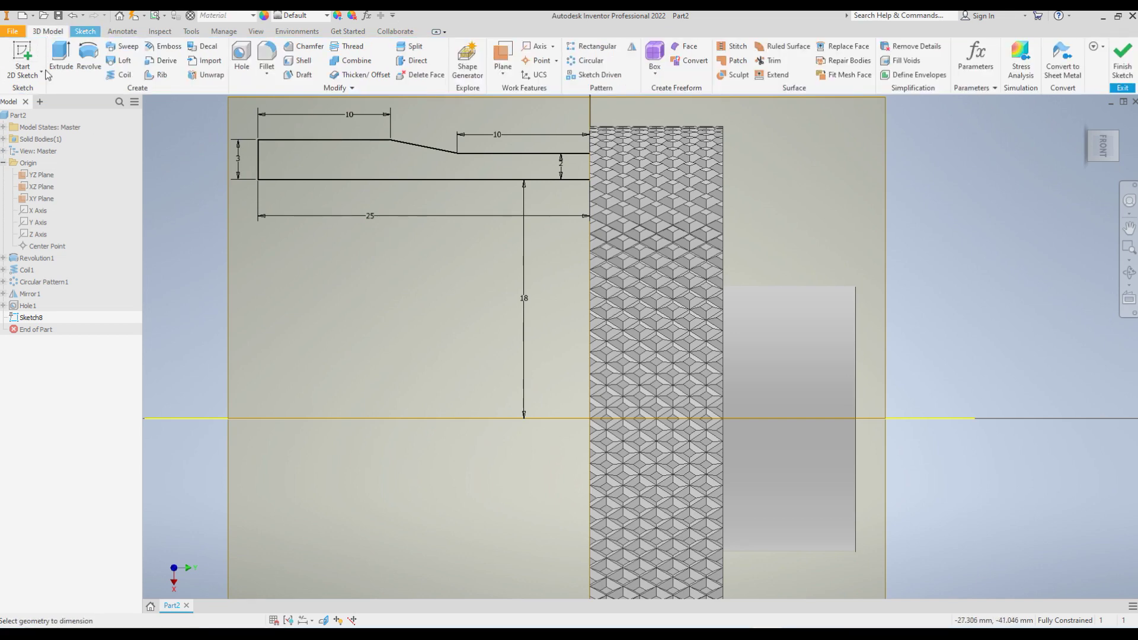
key("F6")
key("r")
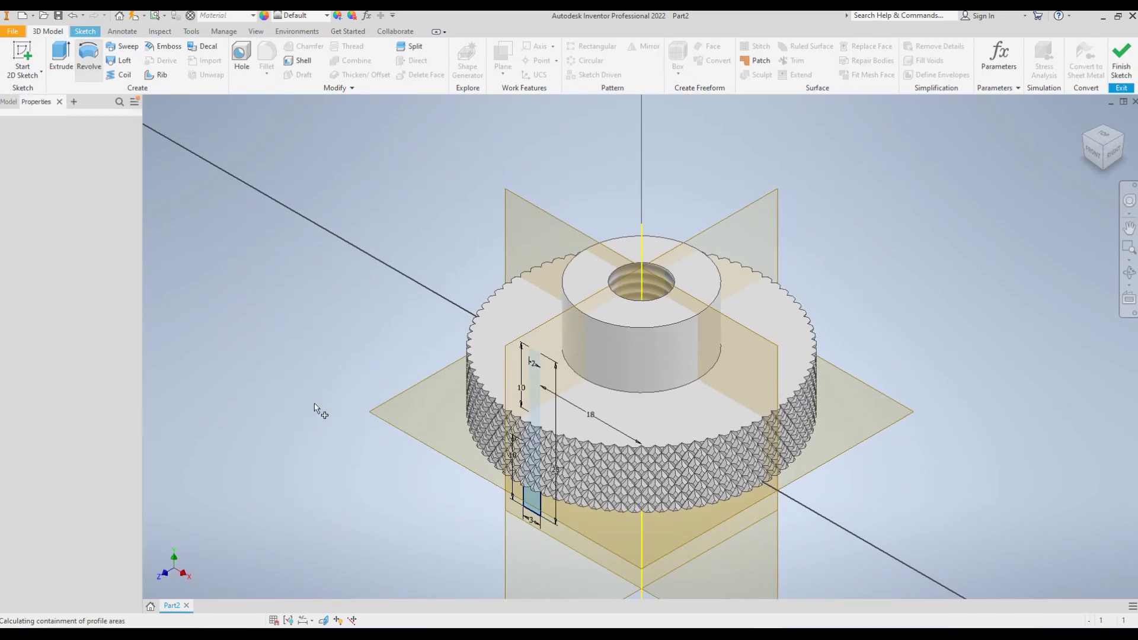
middle_click_drag(326, 425, 370, 376, "shift")
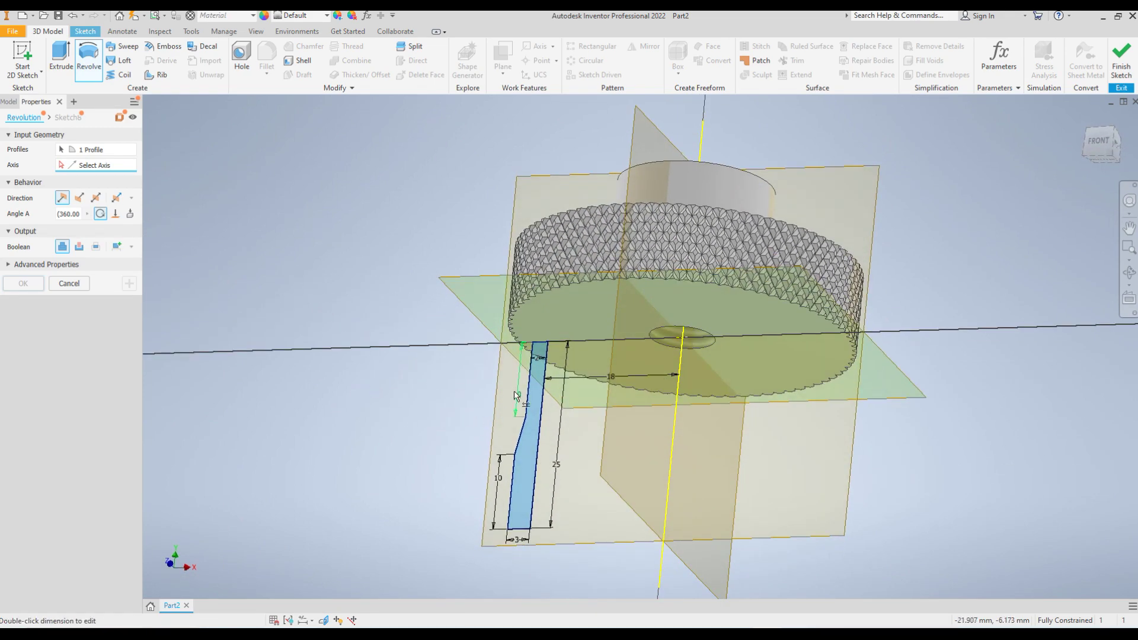
left_click(543, 433)
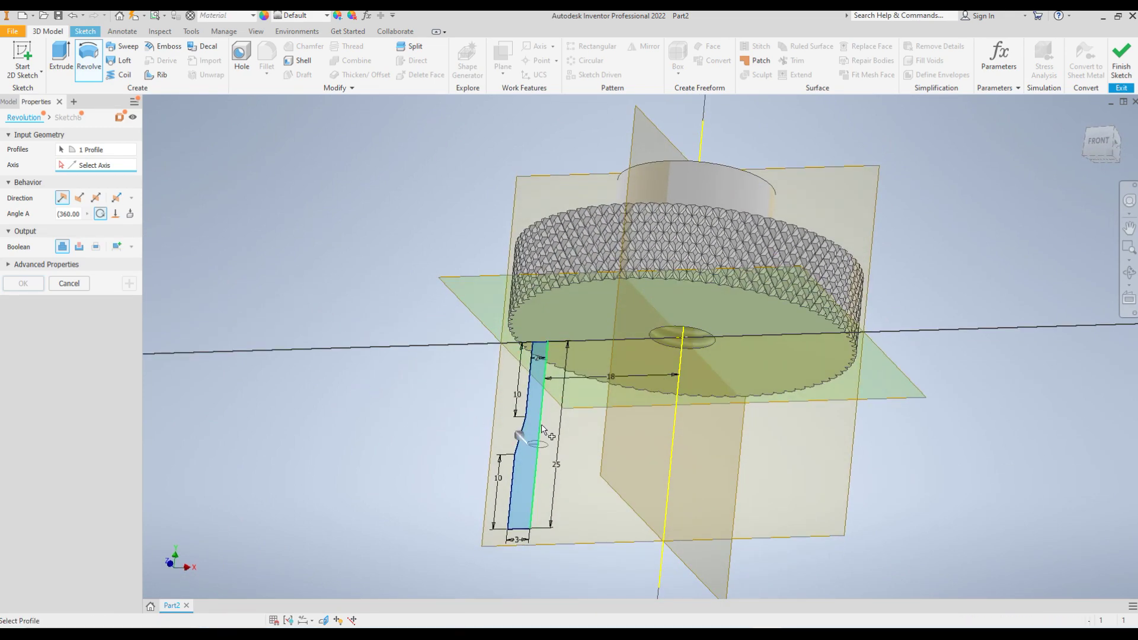
left_click(23, 287)
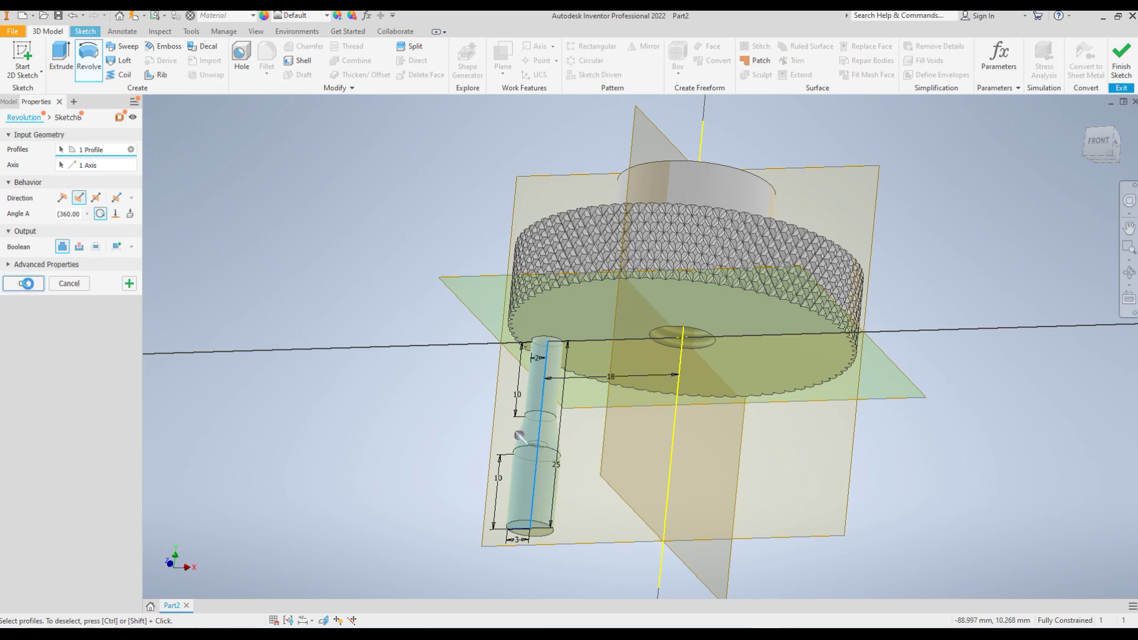
Step: Hide the YZ, XZ and XY origin planes
left_click(1086, 119)
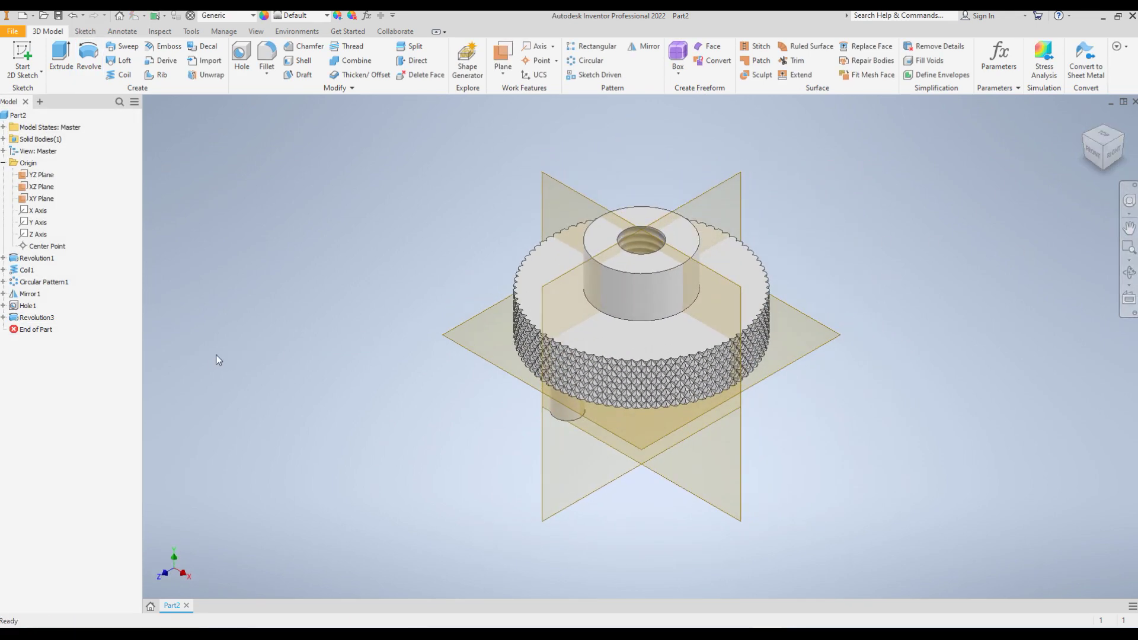
left_click(41, 175)
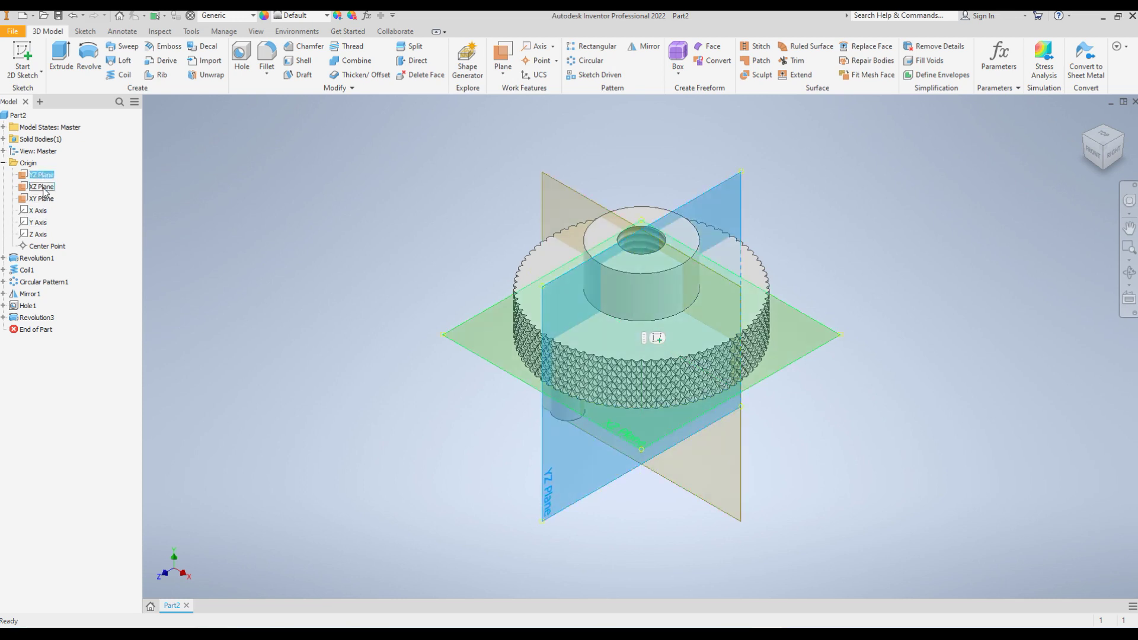
left_click(41, 187, "ctrl")
left_click(41, 199, "ctrl")
right_click(44, 199)
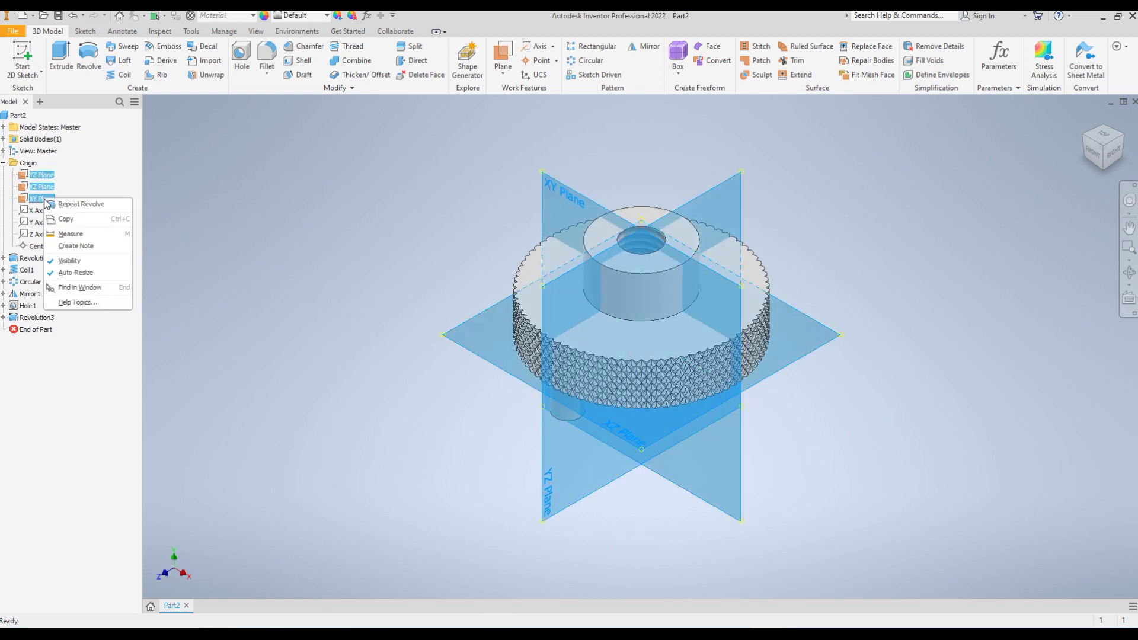
left_click(65, 261)
mouse_move(485, 280)
middle_mouse_down("shift")
mouse_move(558, 227)
mouse_move(521, 183)
mouse_move(486, 223)
mouse_move(498, 286)
middle_mouse_up("shift")
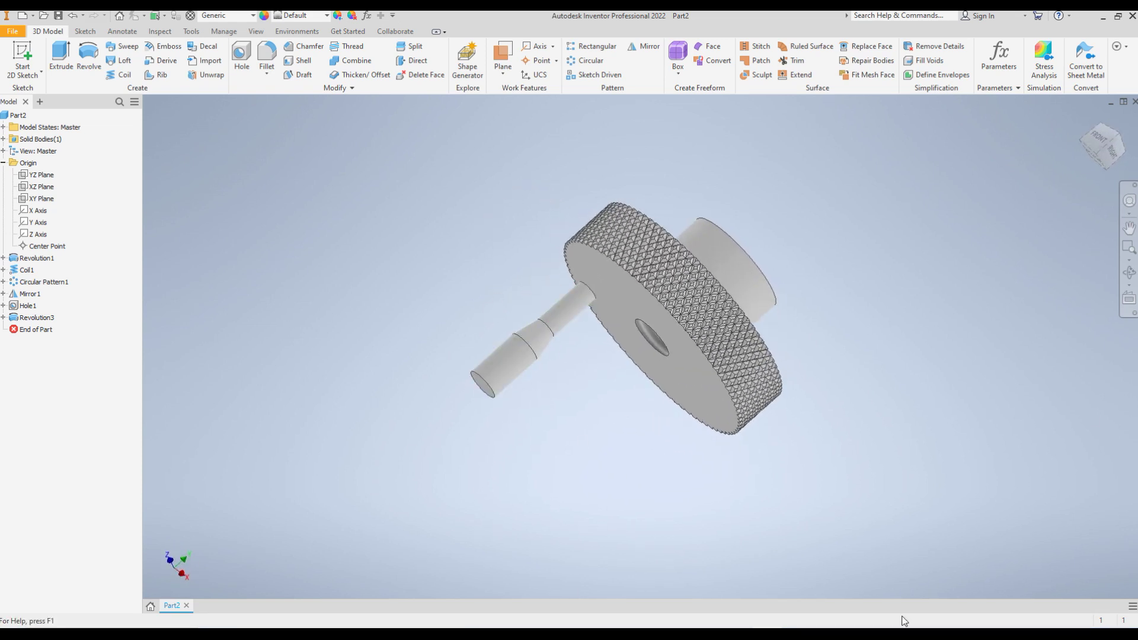
Step: Check the reference workflow image, and fillet the handle's end edge and the two edges of its tapered section with a 2 mm radius
key("alt+Tab")
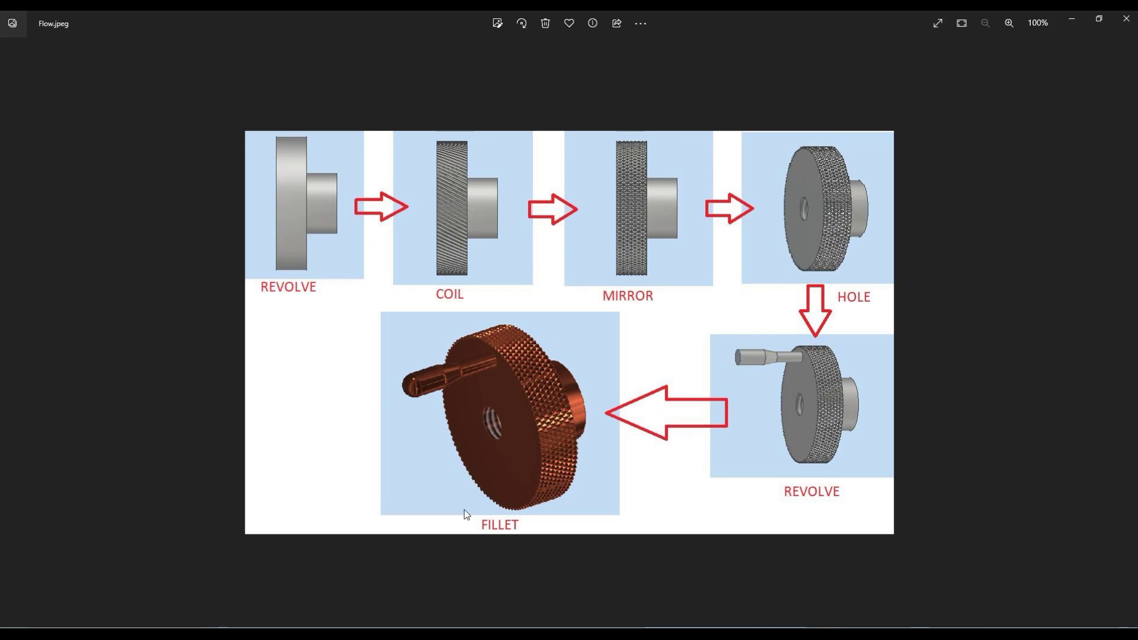
left_click(1072, 23)
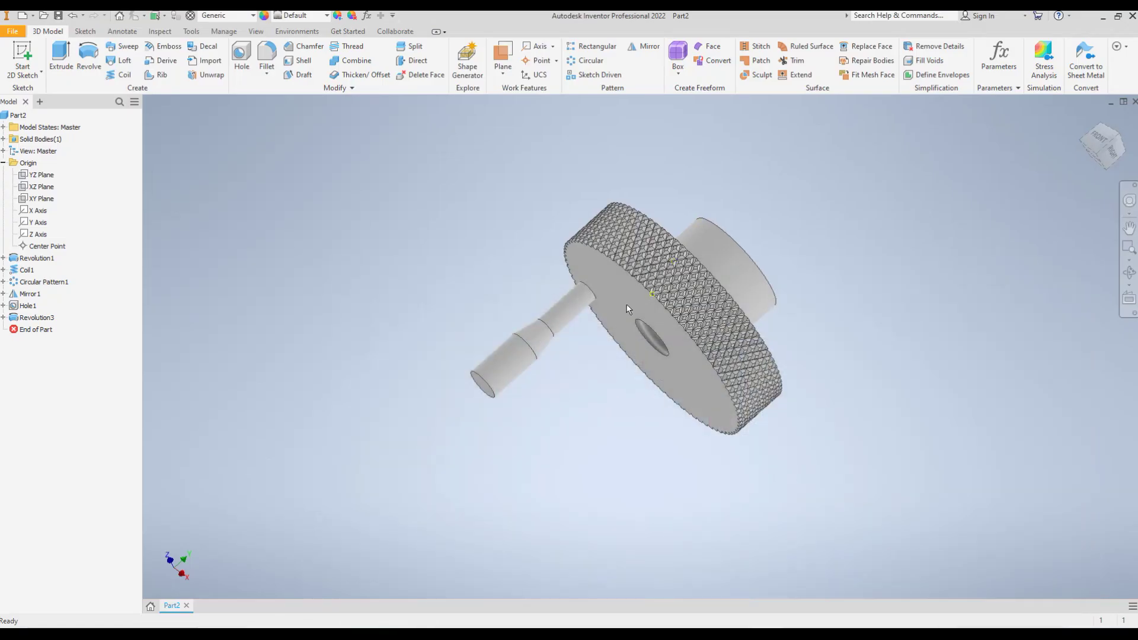
left_click(256, 78)
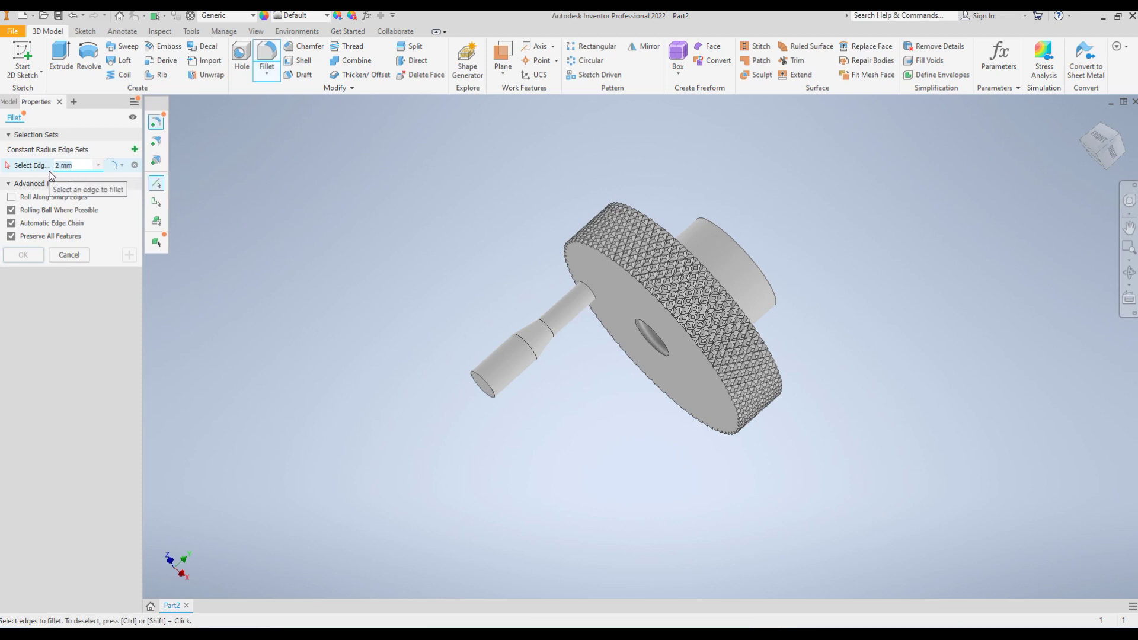
scroll(285, 318, "up", 1)
scroll(333, 358, "down", 5)
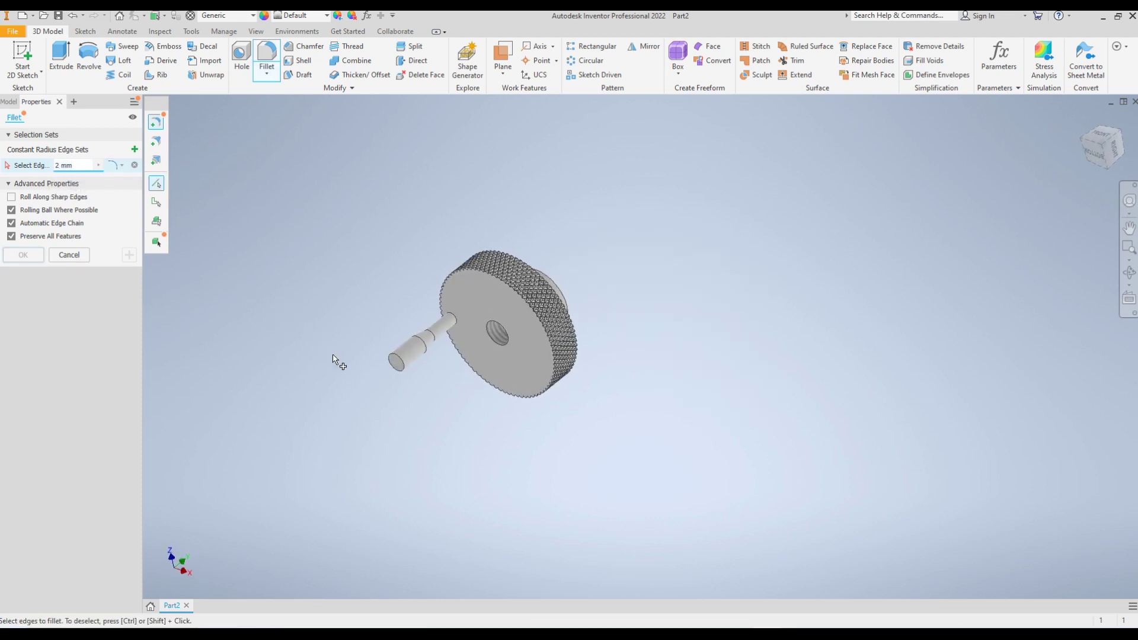
left_click(480, 334)
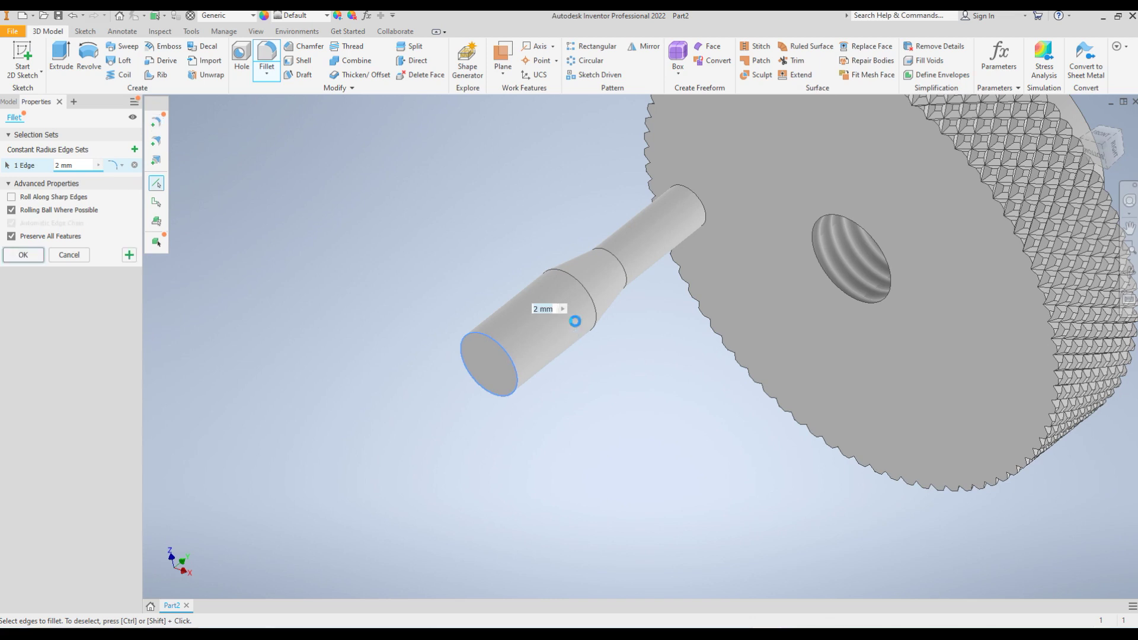
left_click(575, 283)
left_click(615, 259)
left_click(23, 255)
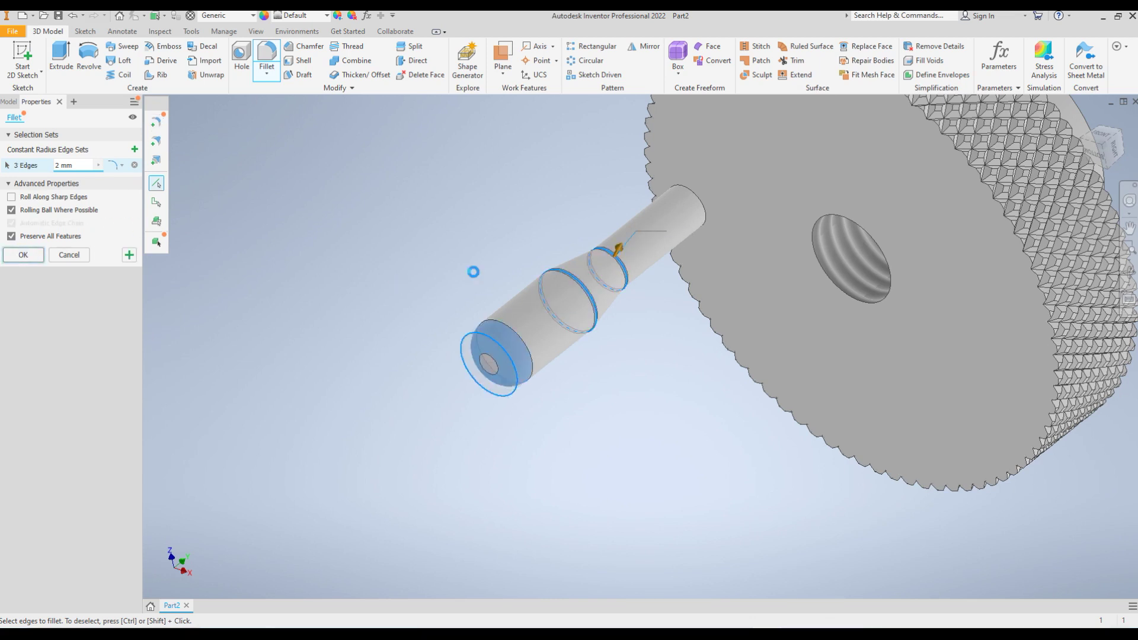
Step: Orient the handwheel to an angled view showing the handle and threaded hole, and set it as the home view with Fit to View
key("F6")
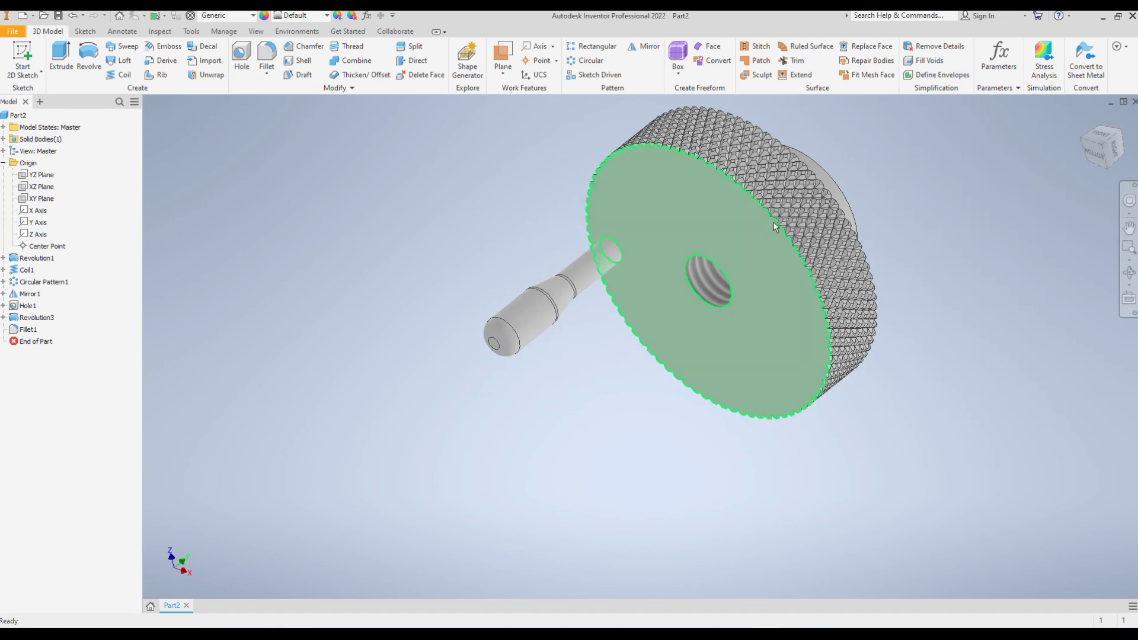
left_click(720, 224)
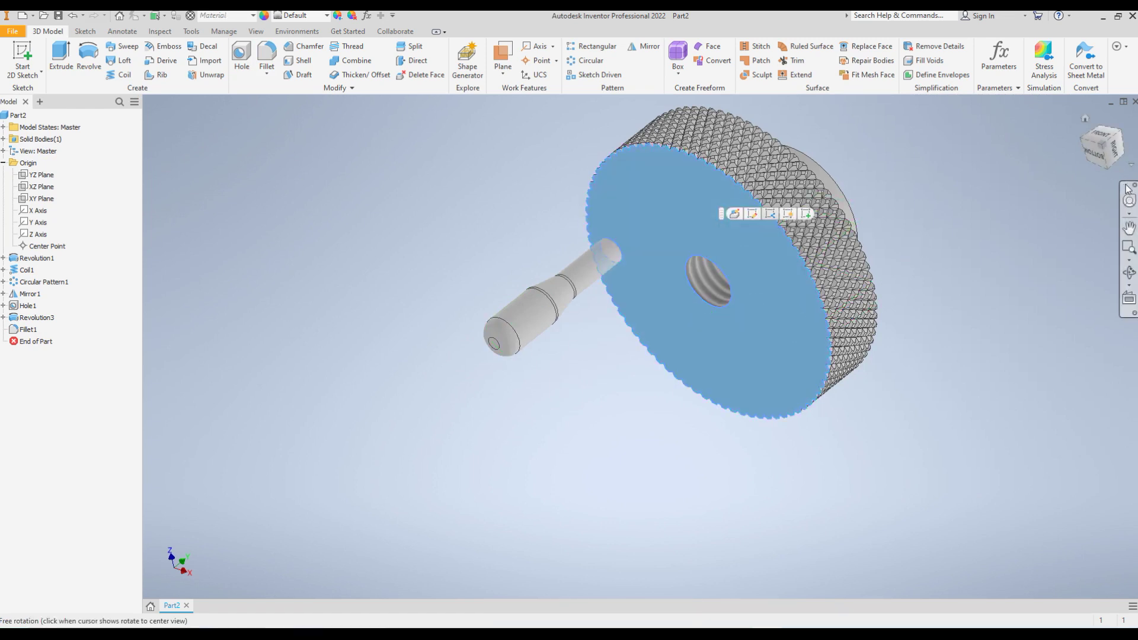
left_click(1096, 156)
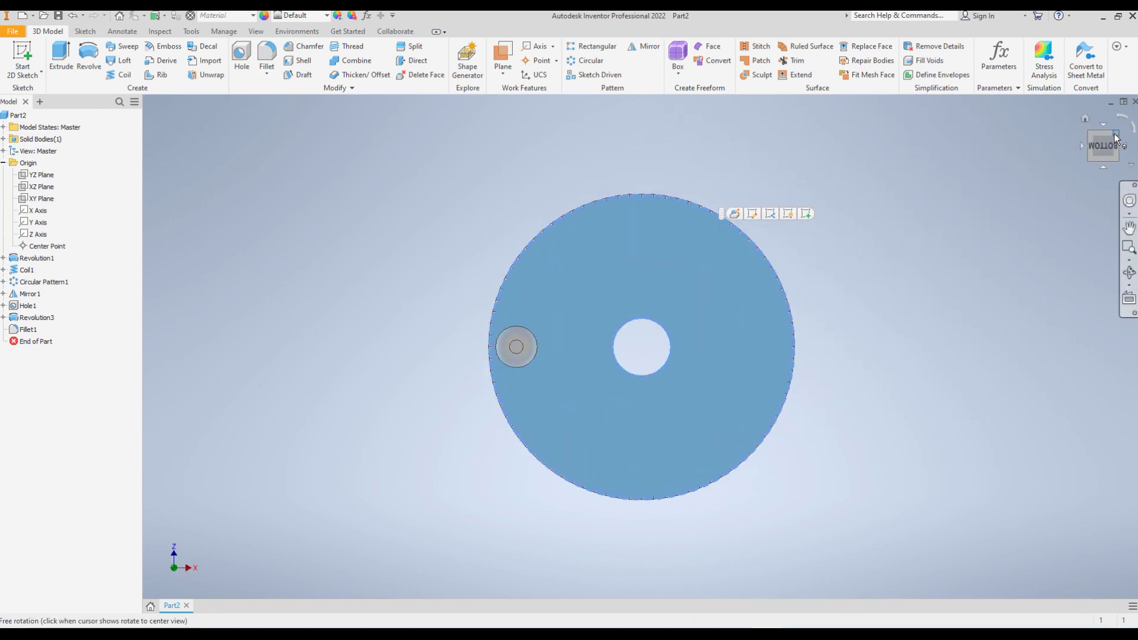
left_click(1117, 137)
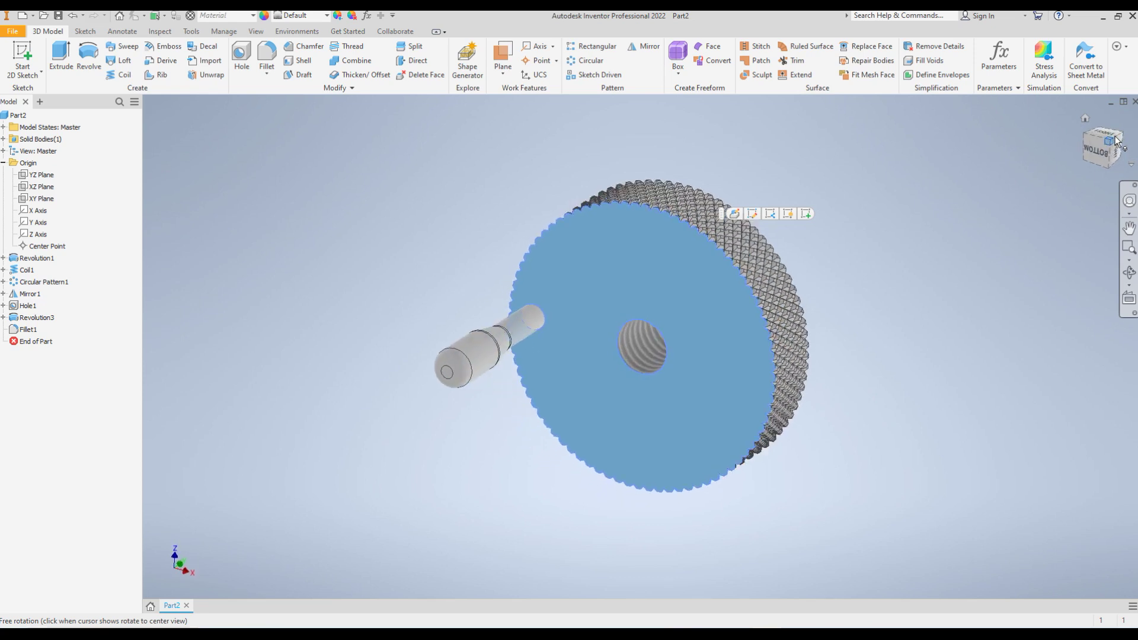
right_click(1086, 124)
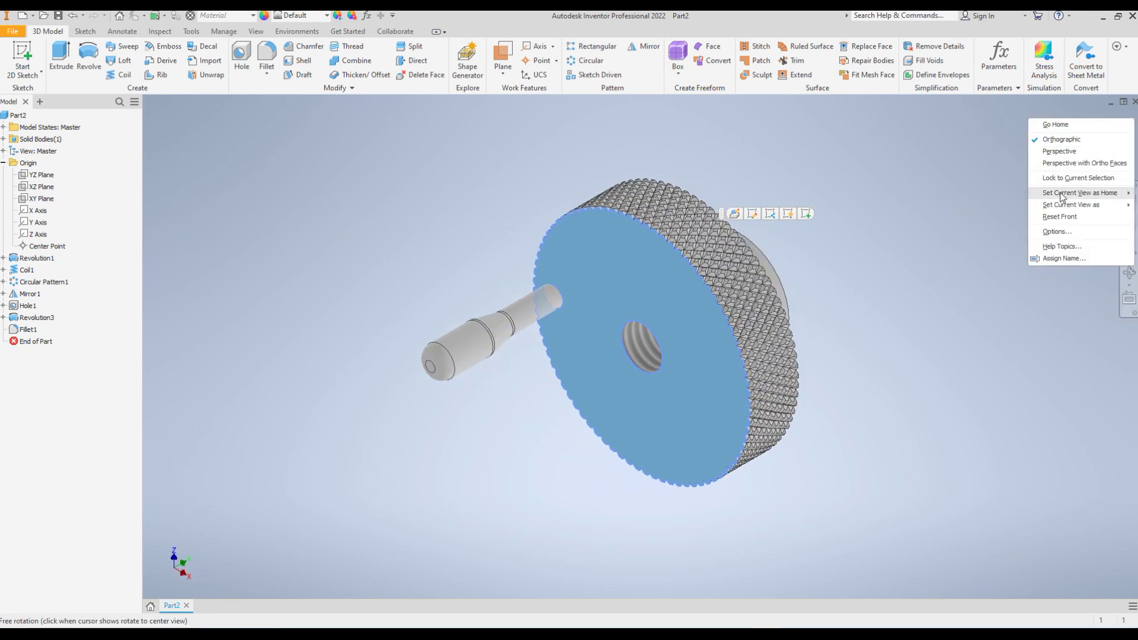
mouse_move(1061, 198)
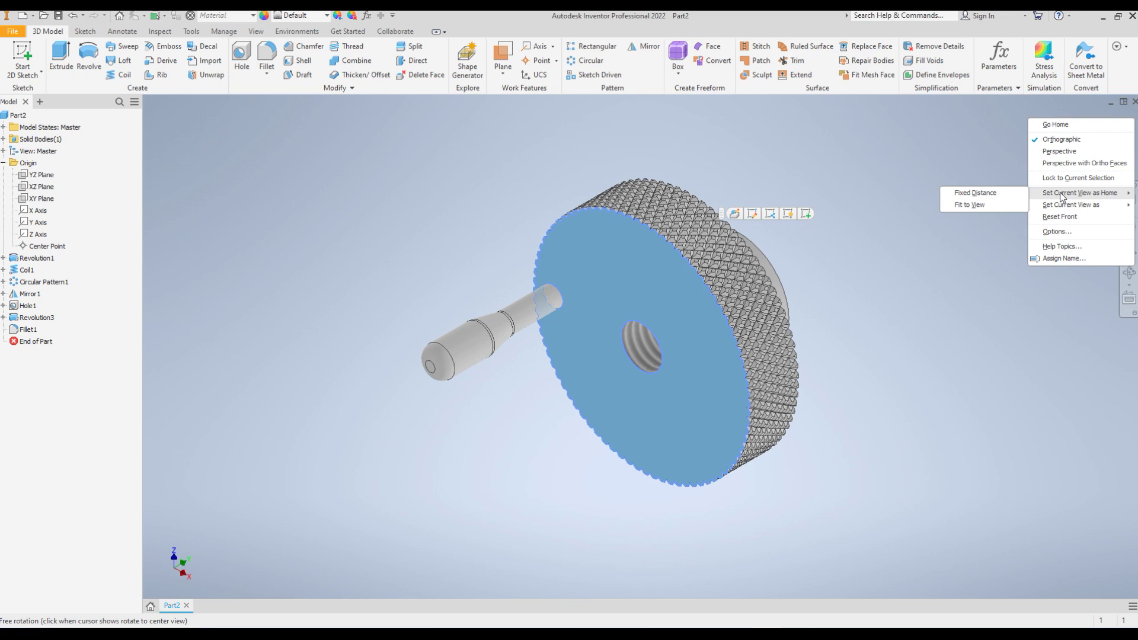
left_click(955, 205)
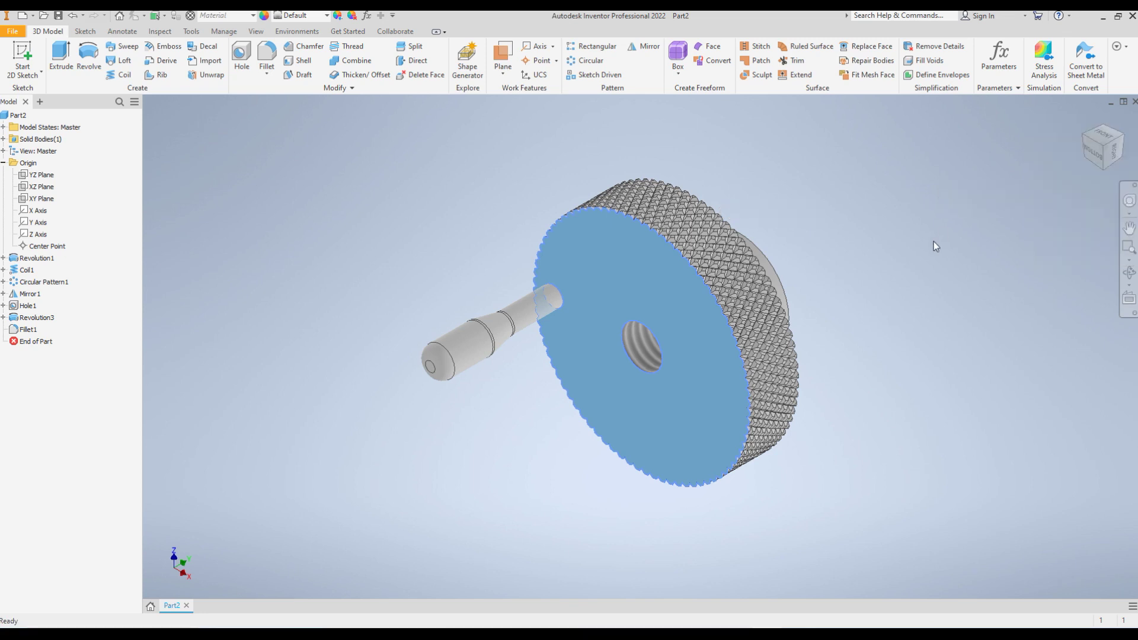
scroll(916, 259, "up", 5)
left_click(1086, 123)
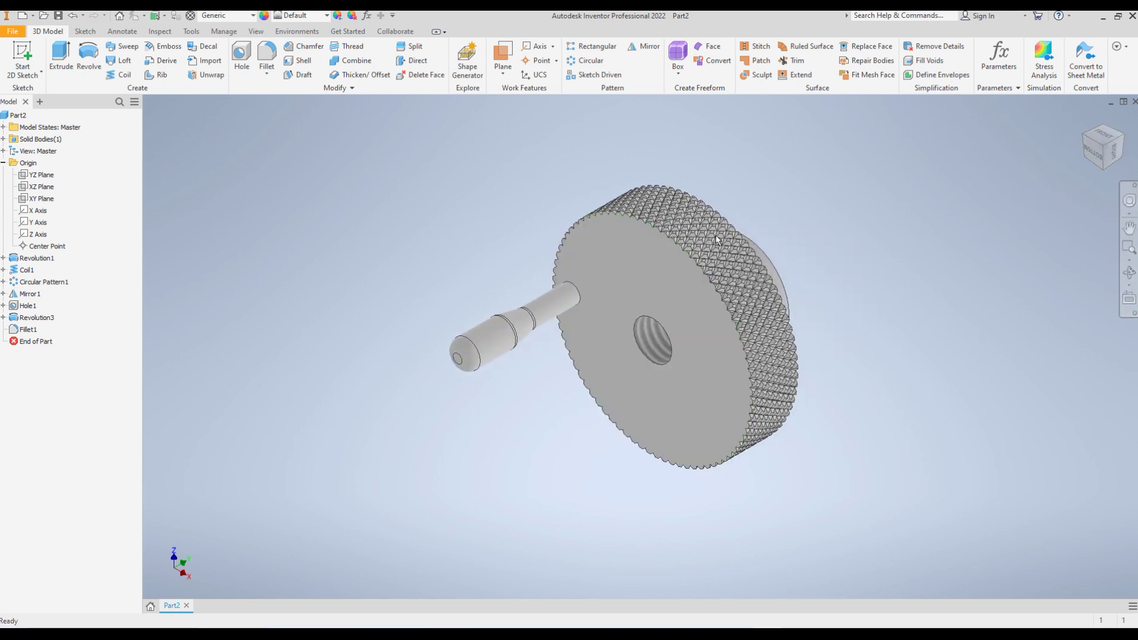
Step: Assign the Bronze, Cast material to the handwheel part
left_click(254, 17)
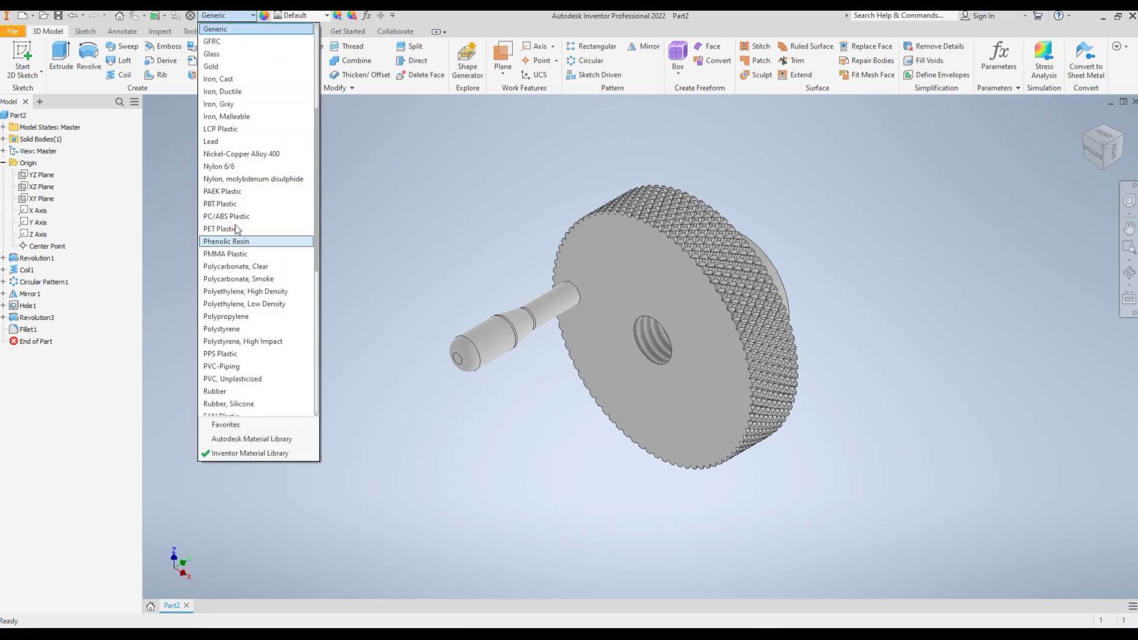
scroll(231, 143, "up", 3)
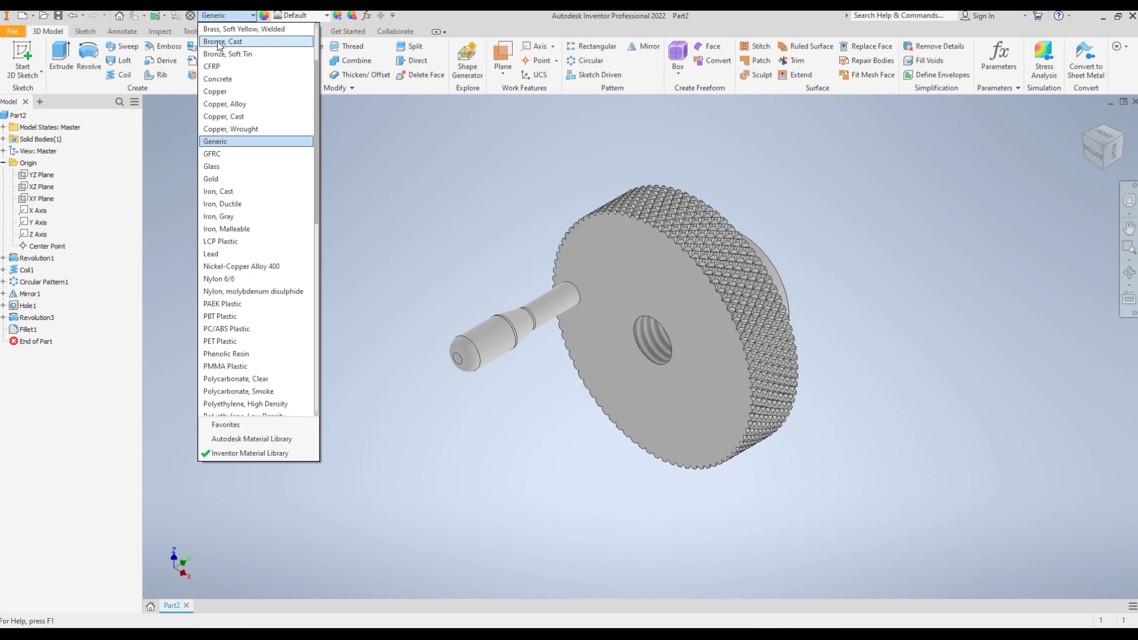
left_click(220, 41)
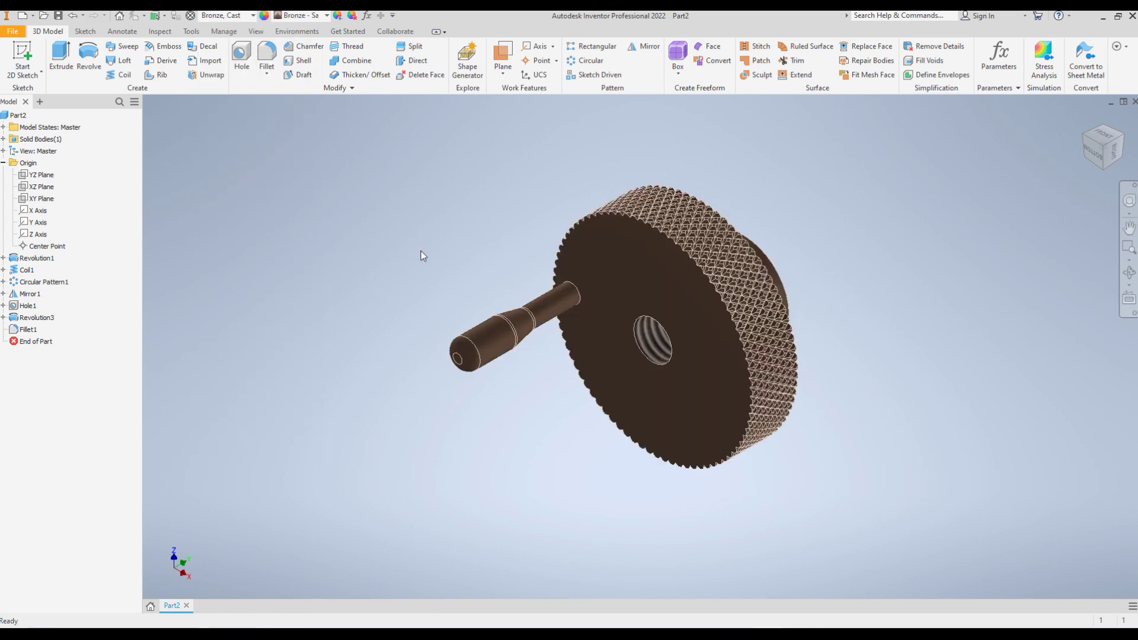
Step: Save the handwheel part as Part2.ipt
left_click(58, 16)
left_click(752, 455)
middle_click_drag(492, 284, 469, 297, "shift")
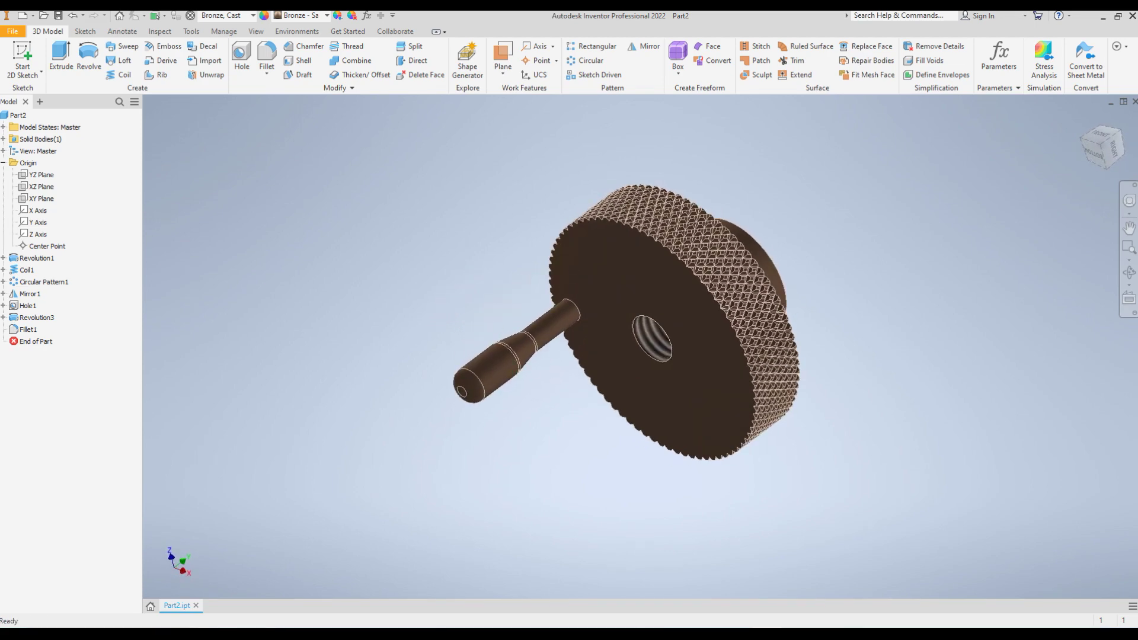